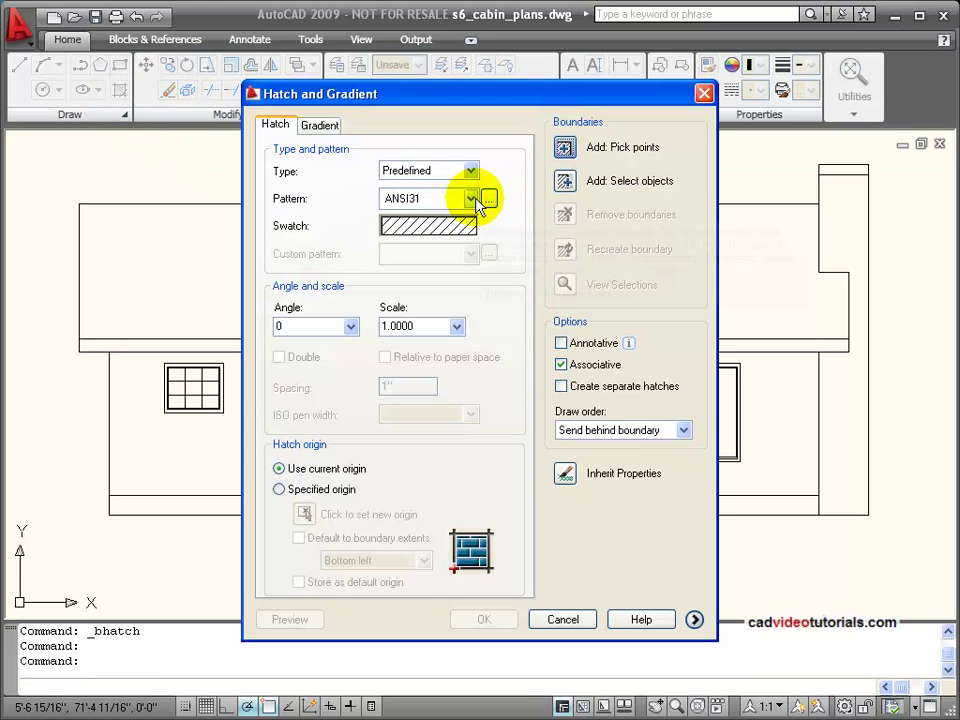
Step: Replace ANSI31 with the AR-RSHKE shake pattern from the Other Predefined palette
{"action": "left_click", "coordinate": [469, 199]}
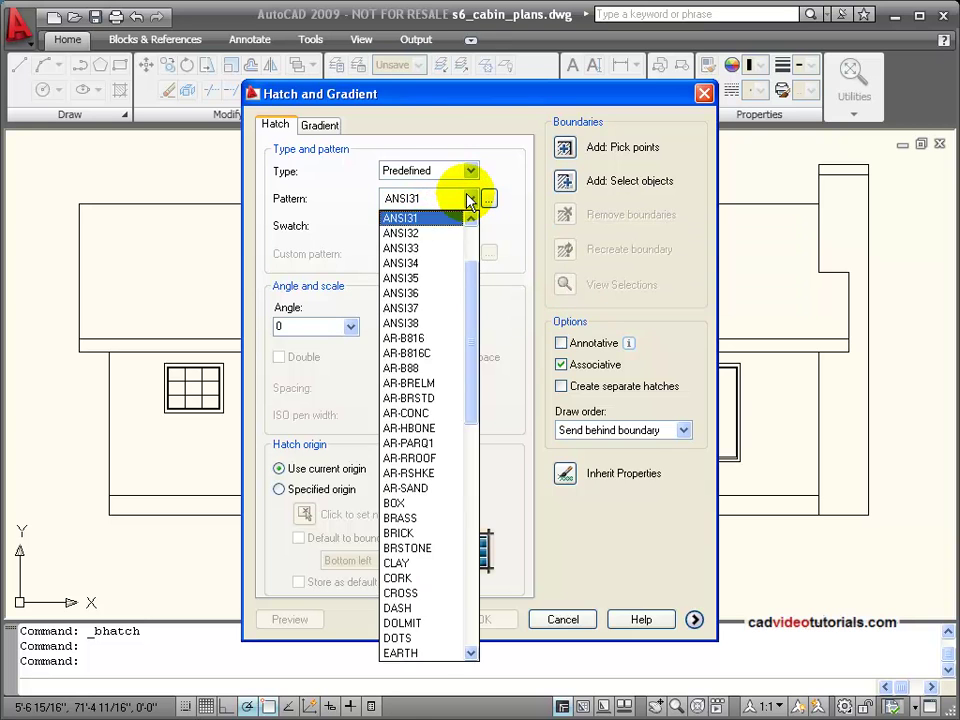
{"action": "left_click", "coordinate": [468, 198]}
{"action": "left_click", "coordinate": [488, 199]}
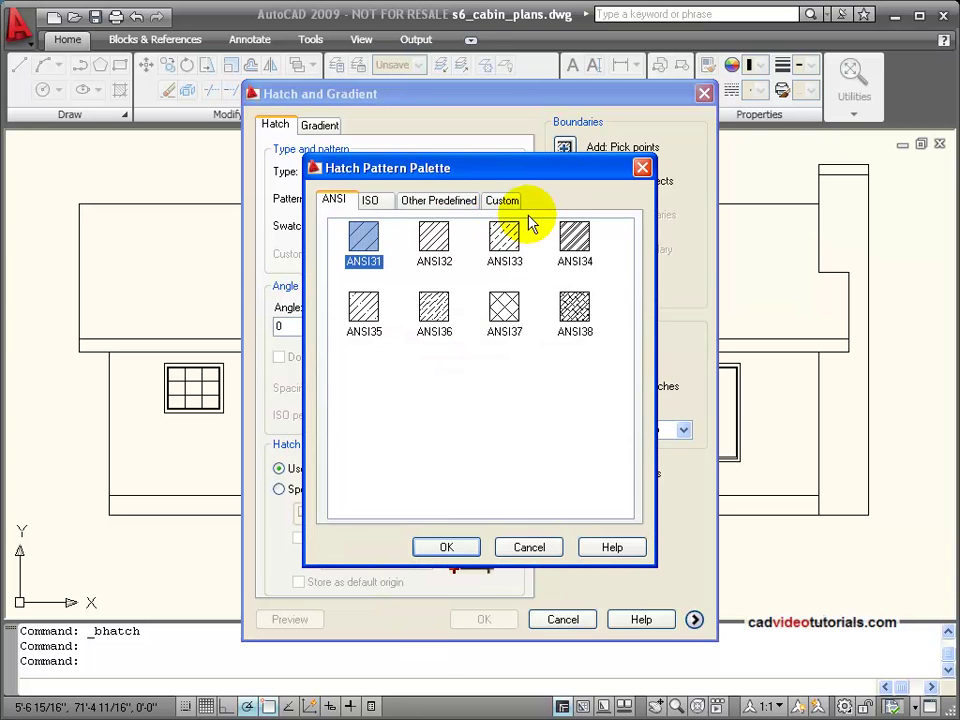
{"action": "left_click", "coordinate": [468, 200]}
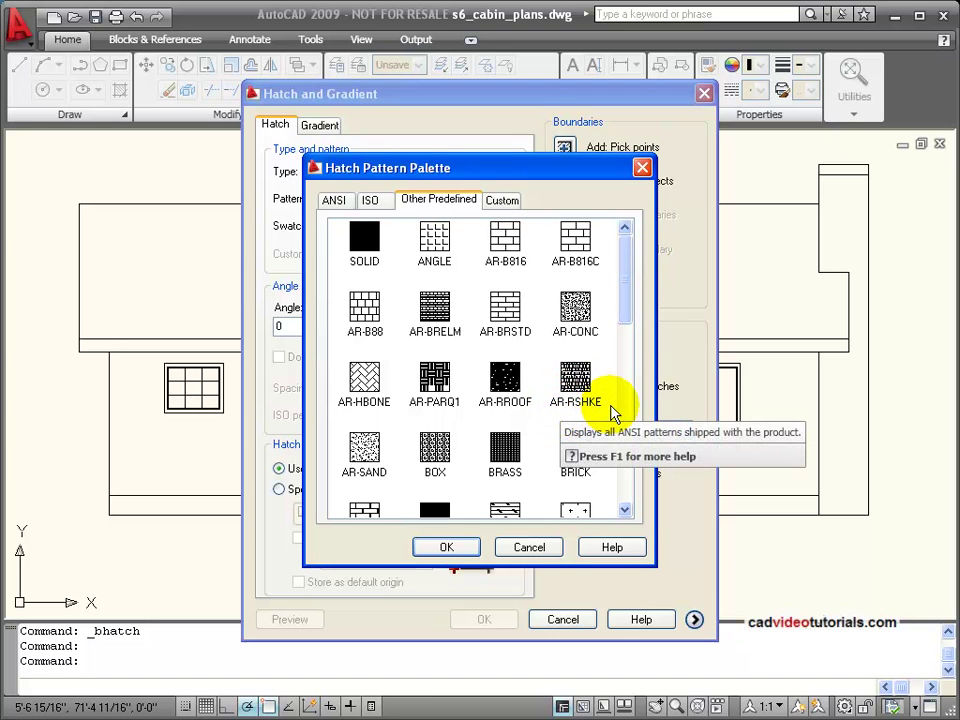
{"action": "left_click", "coordinate": [575, 388]}
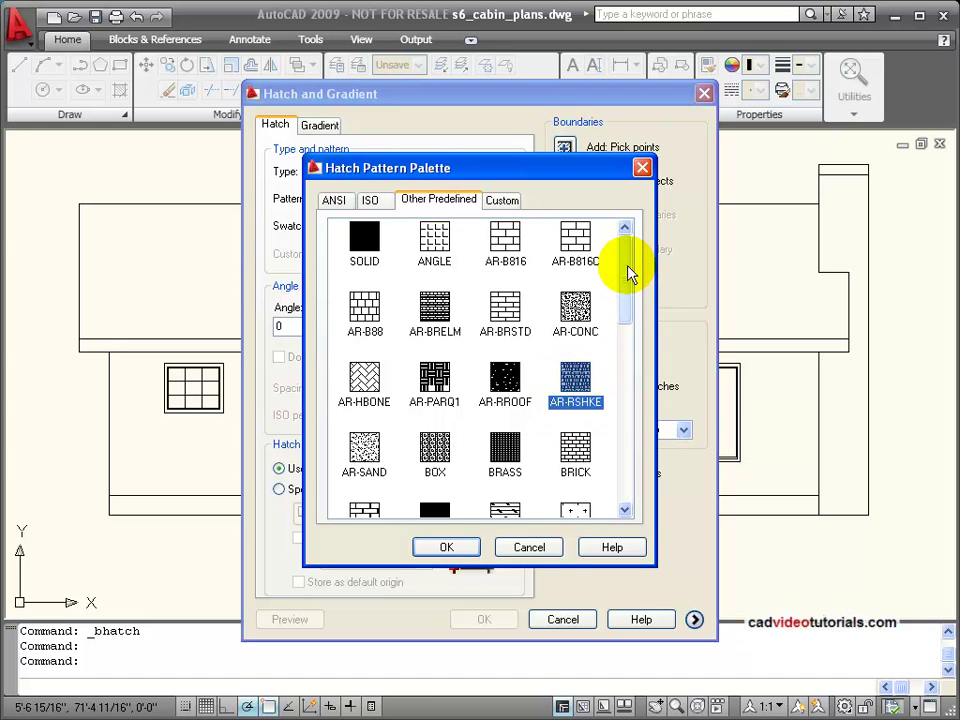
{"action": "left_click", "coordinate": [446, 546]}
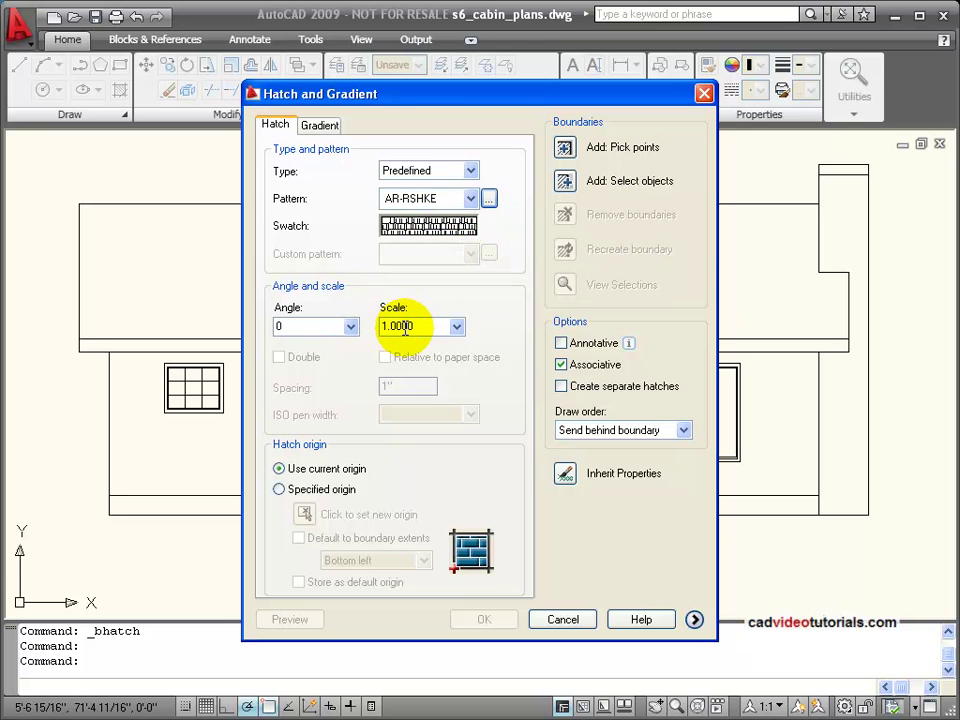
Step: Pick inside the roof outline, preview the AR-RSHKE shake hatch, and apply it
{"action": "left_click", "coordinate": [566, 150]}
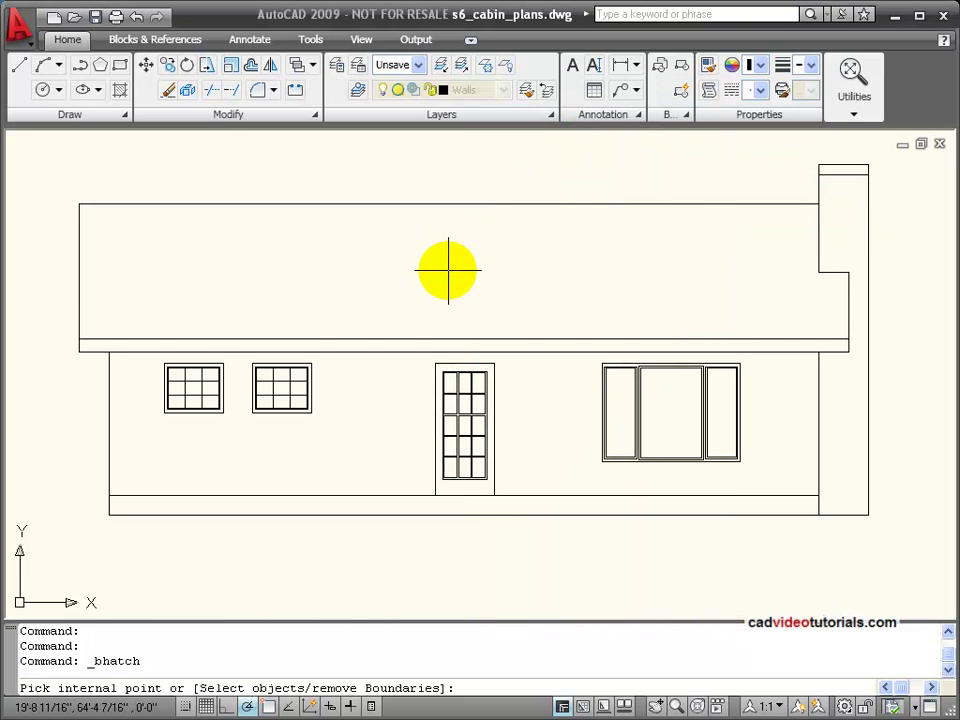
{"action": "left_click", "coordinate": [452, 268]}
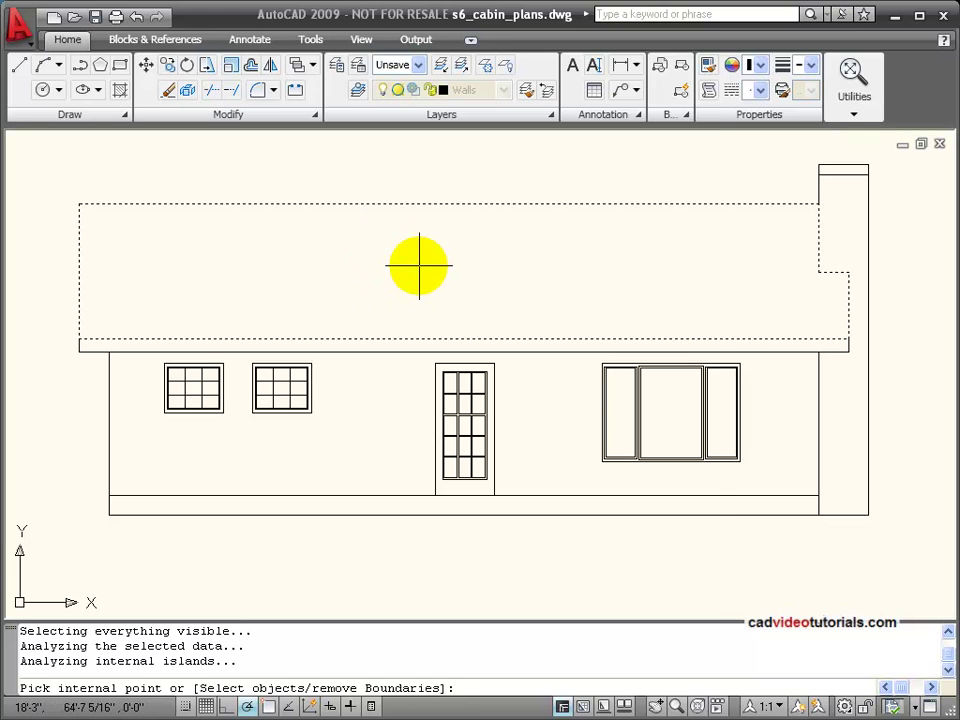
{"action": "key", "text": "Return"}
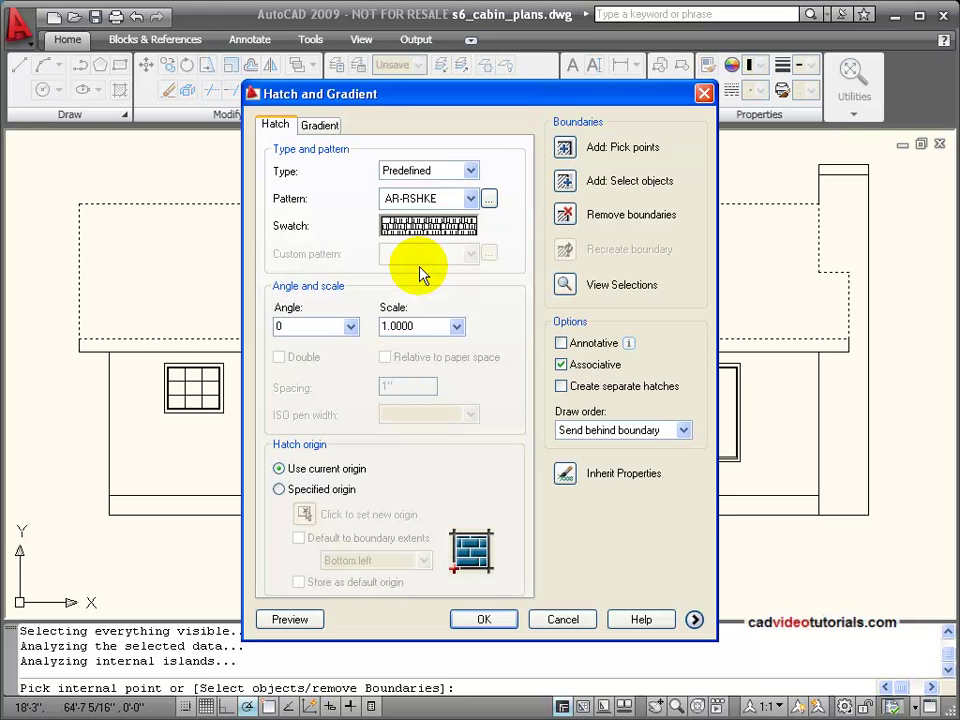
{"action": "left_click", "coordinate": [303, 619]}
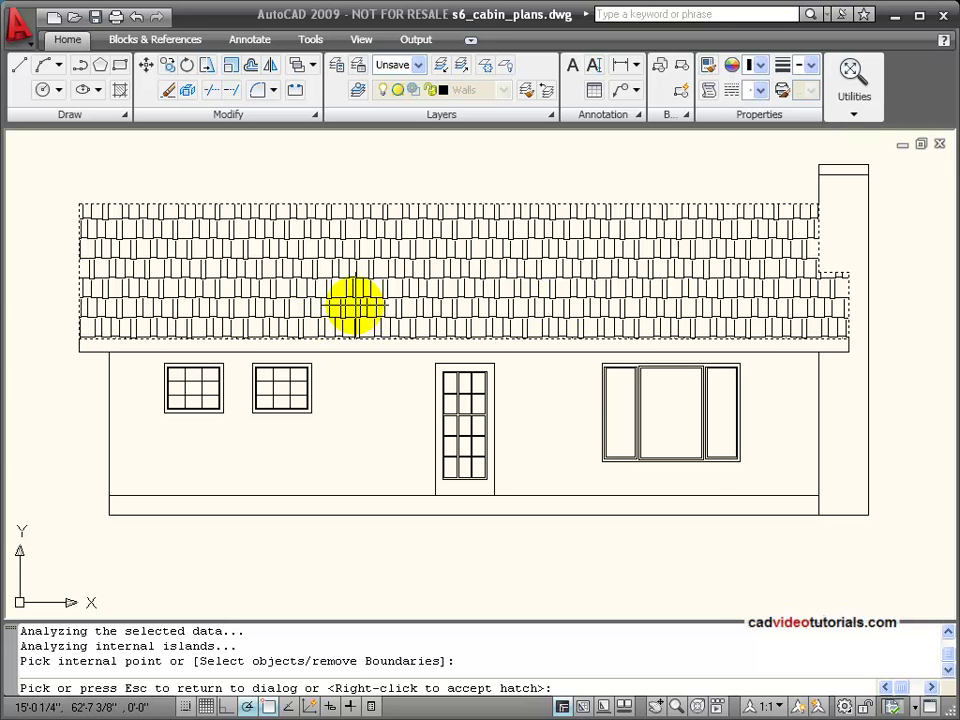
{"action": "key", "text": "Escape"}
{"action": "left_click", "coordinate": [508, 617]}
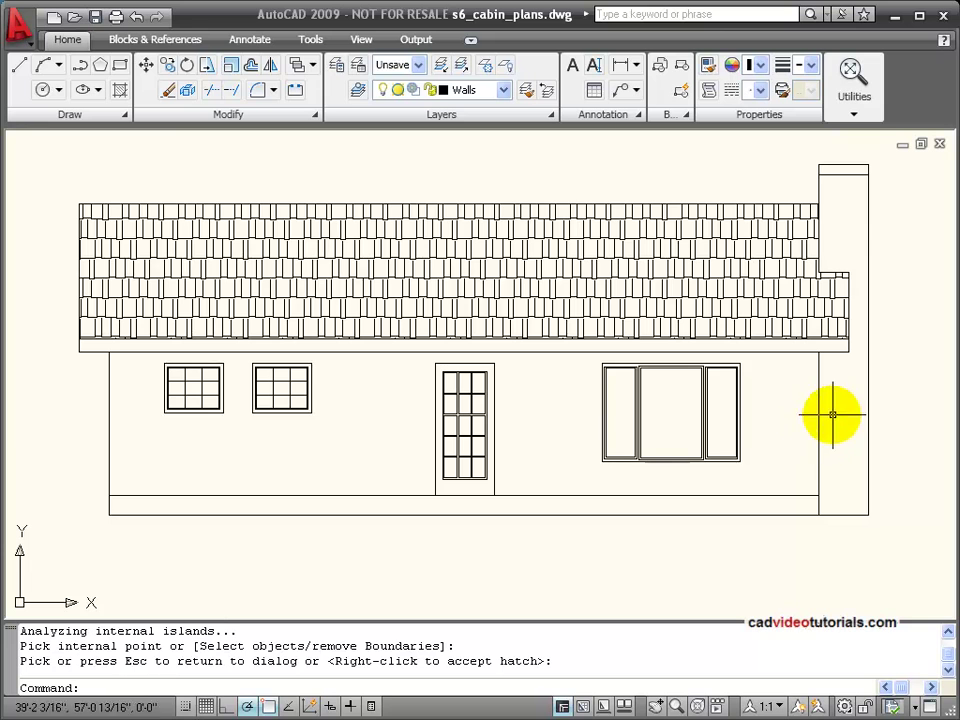
Step: Start a new hatch using the BRICK pattern with scale set to 15
{"action": "left_click", "coordinate": [117, 91]}
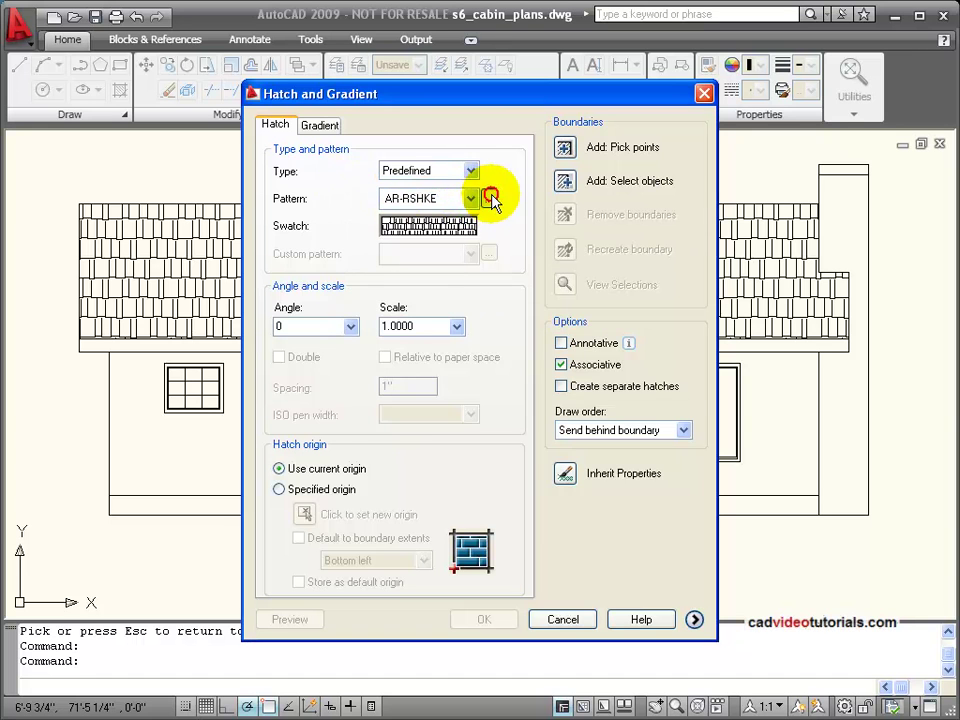
{"action": "left_click", "coordinate": [490, 198]}
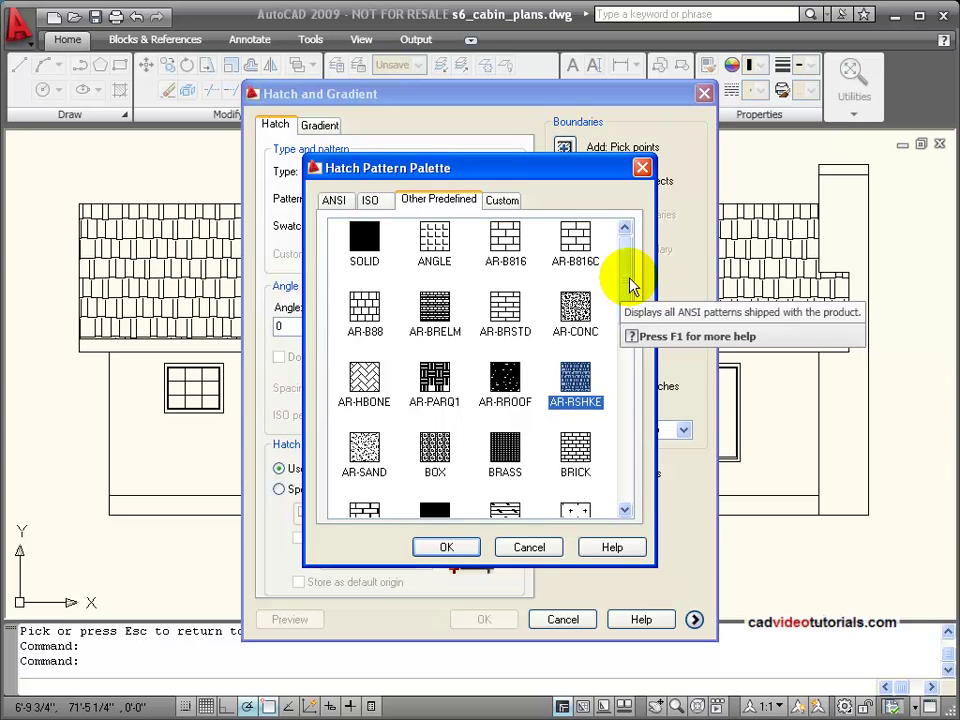
{"action": "mouse_move", "coordinate": [630, 278]}
{"action": "left_mouse_down"}
{"action": "mouse_move", "coordinate": [630, 468]}
{"action": "mouse_move", "coordinate": [630, 325]}
{"action": "left_mouse_up"}
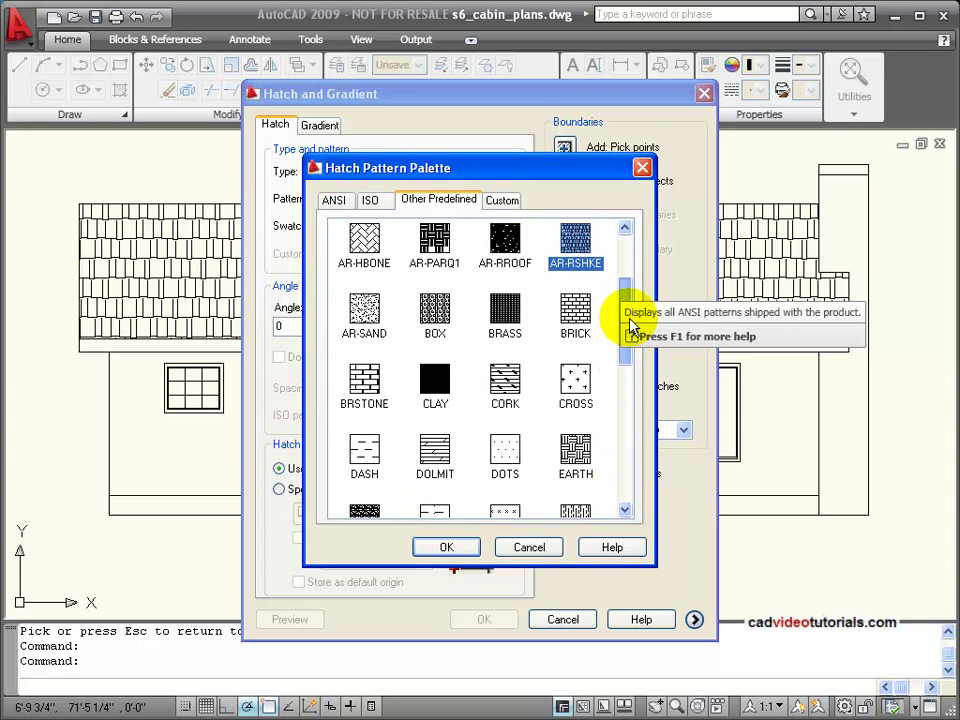
{"action": "left_click", "coordinate": [575, 312]}
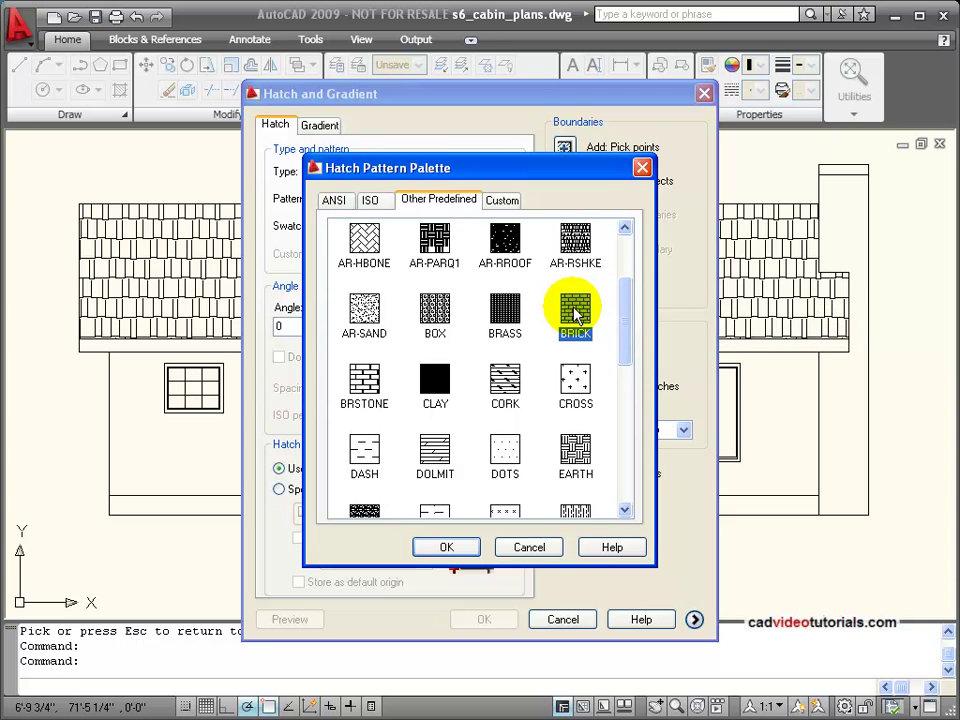
{"action": "left_click", "coordinate": [461, 548]}
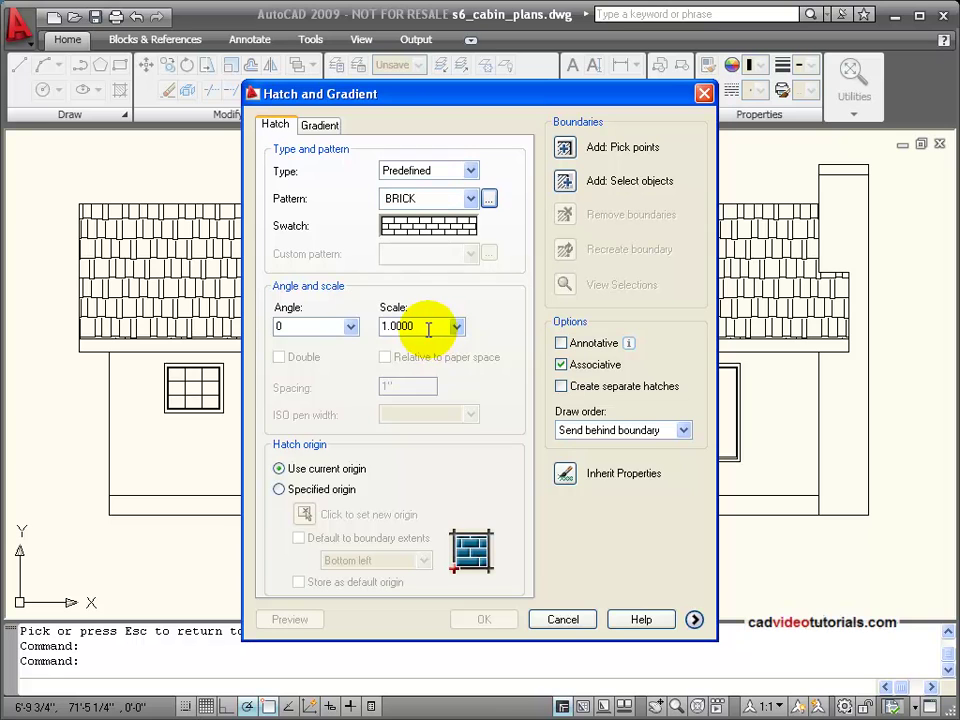
{"action": "double_click", "coordinate": [392, 326]}
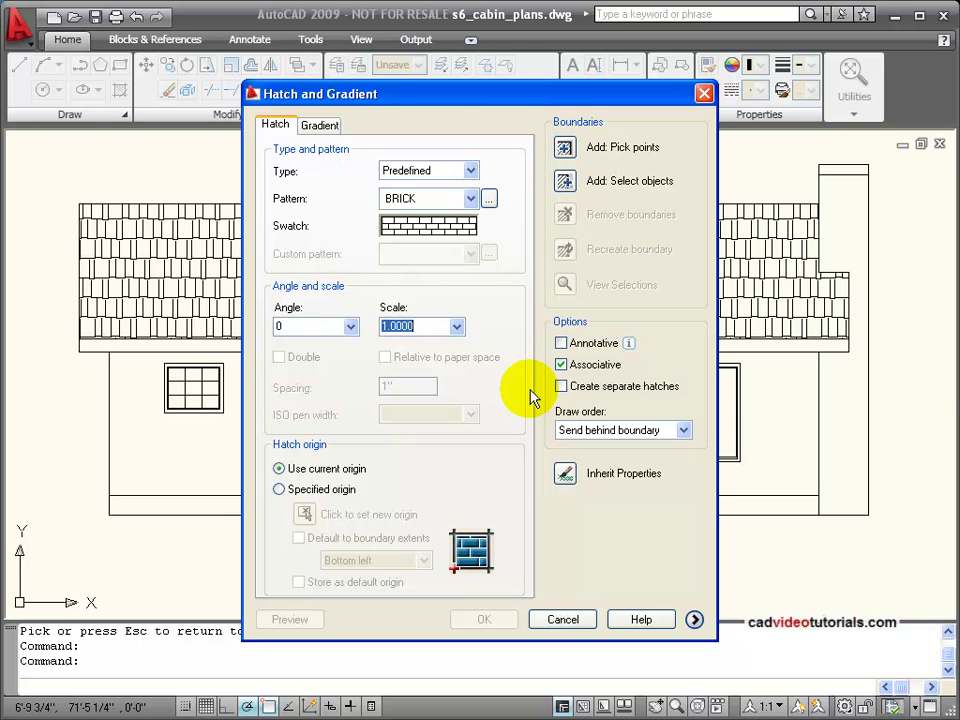
{"action": "type", "text": "15"}
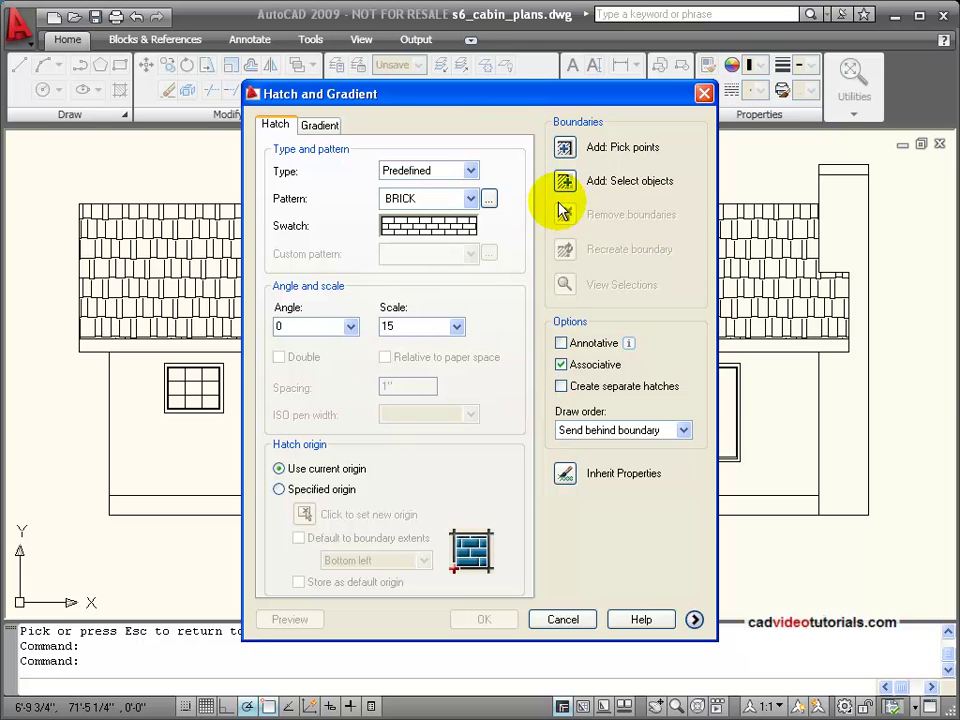
Step: Pick inside the chimney, preview the scale-15 BRICK hatch, and apply it
{"action": "left_click", "coordinate": [565, 149]}
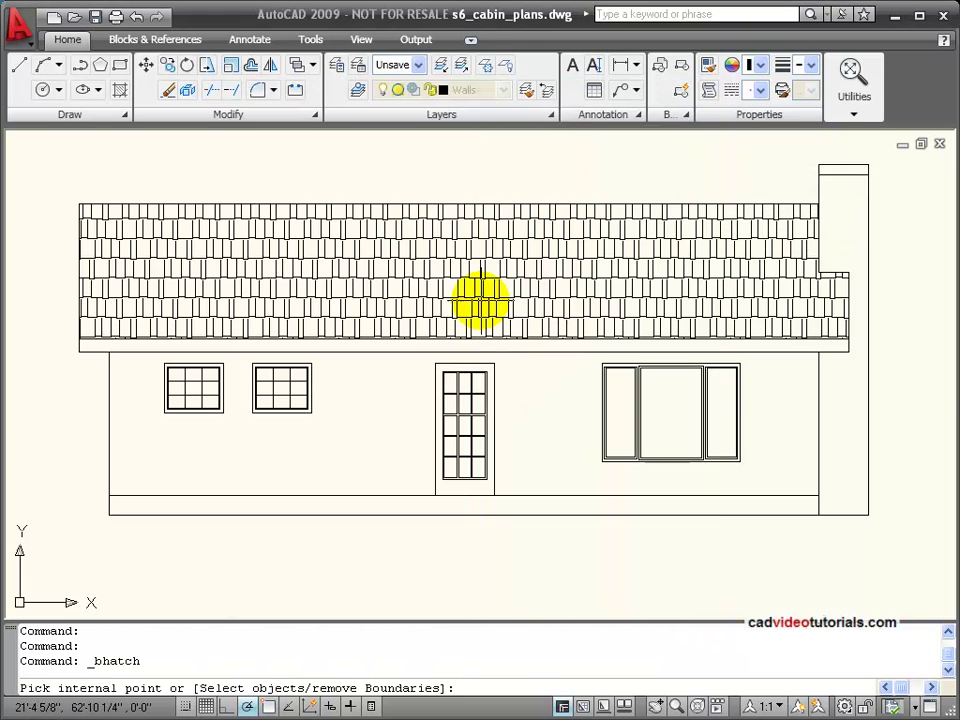
{"action": "left_click", "coordinate": [852, 390]}
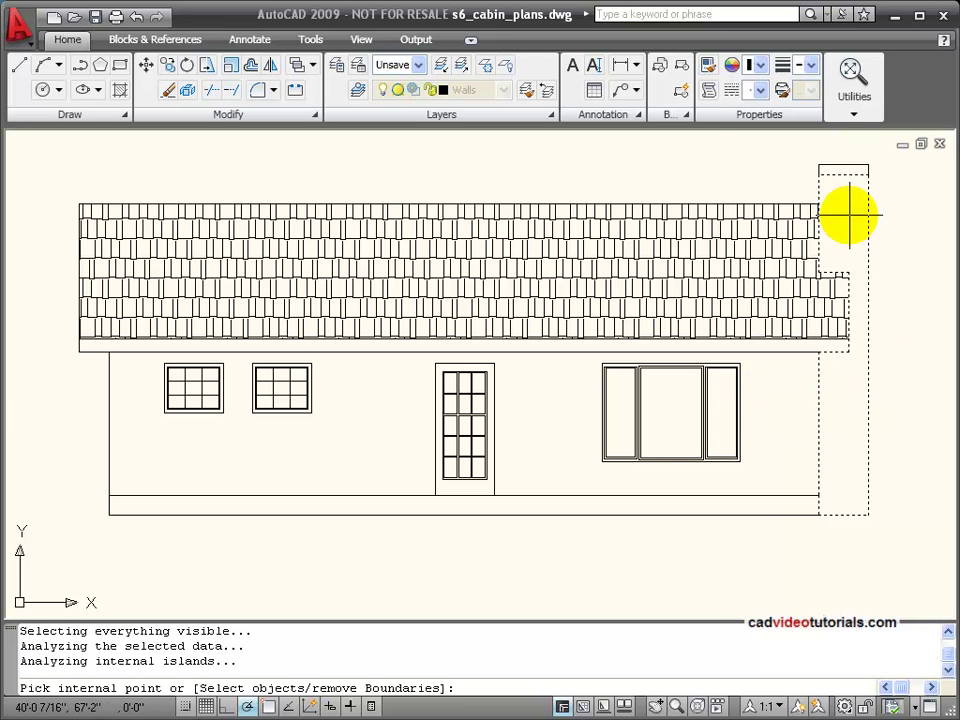
{"action": "key", "text": "Return"}
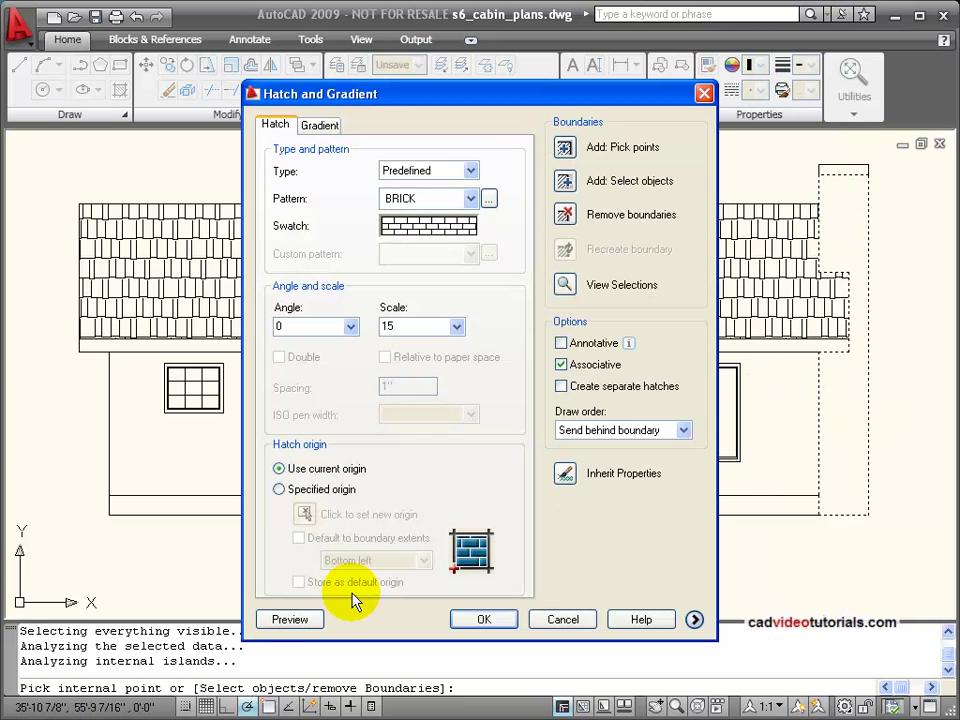
{"action": "left_click", "coordinate": [266, 624]}
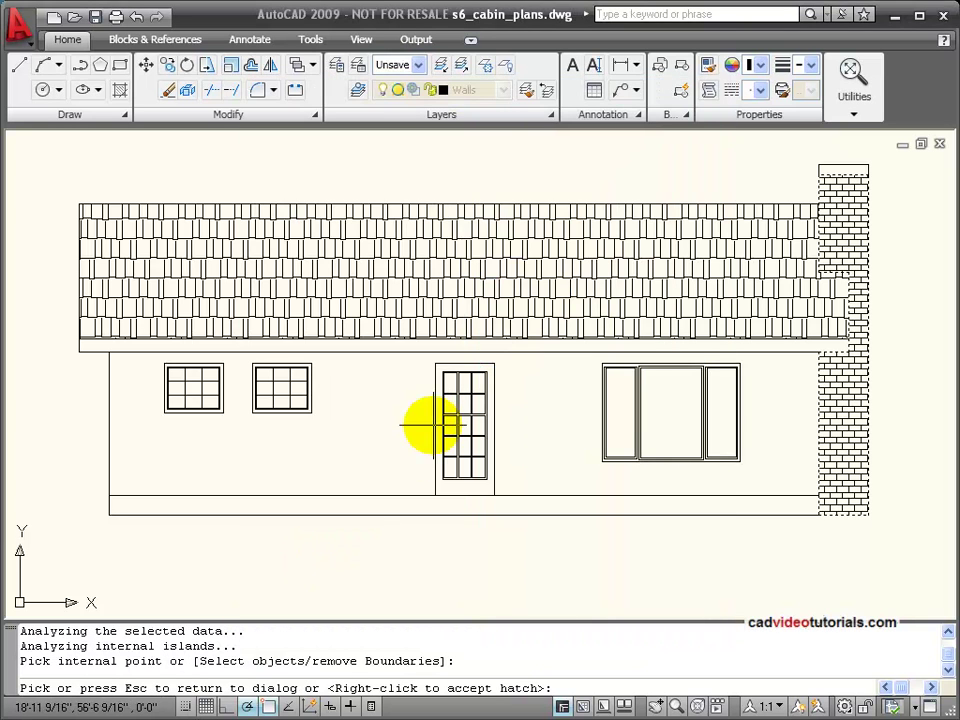
{"action": "left_click", "coordinate": [659, 424]}
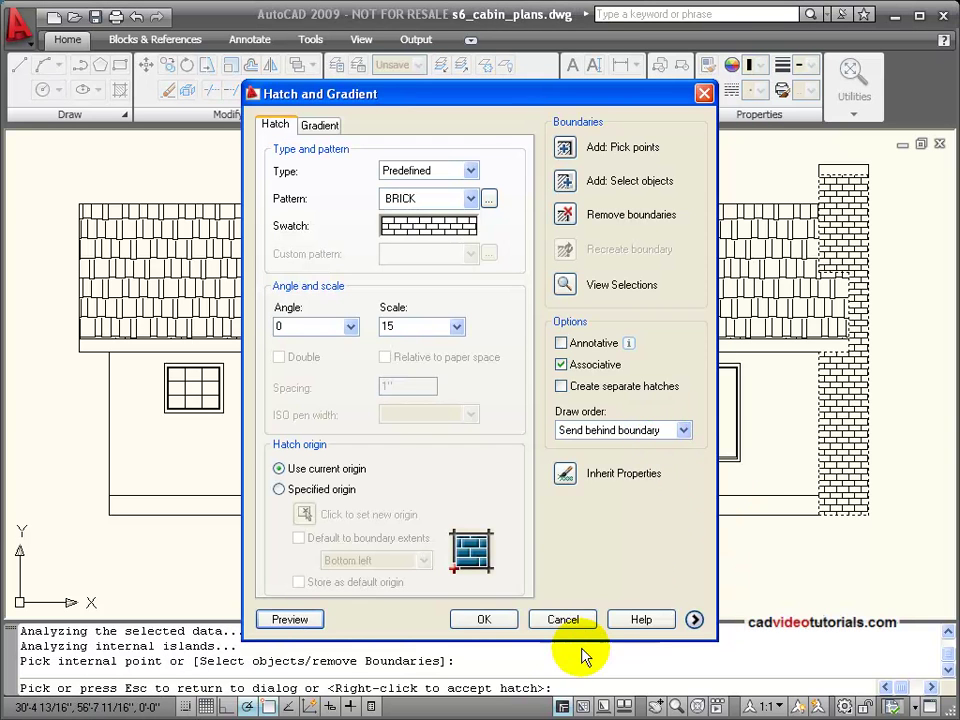
{"action": "left_click", "coordinate": [508, 680]}
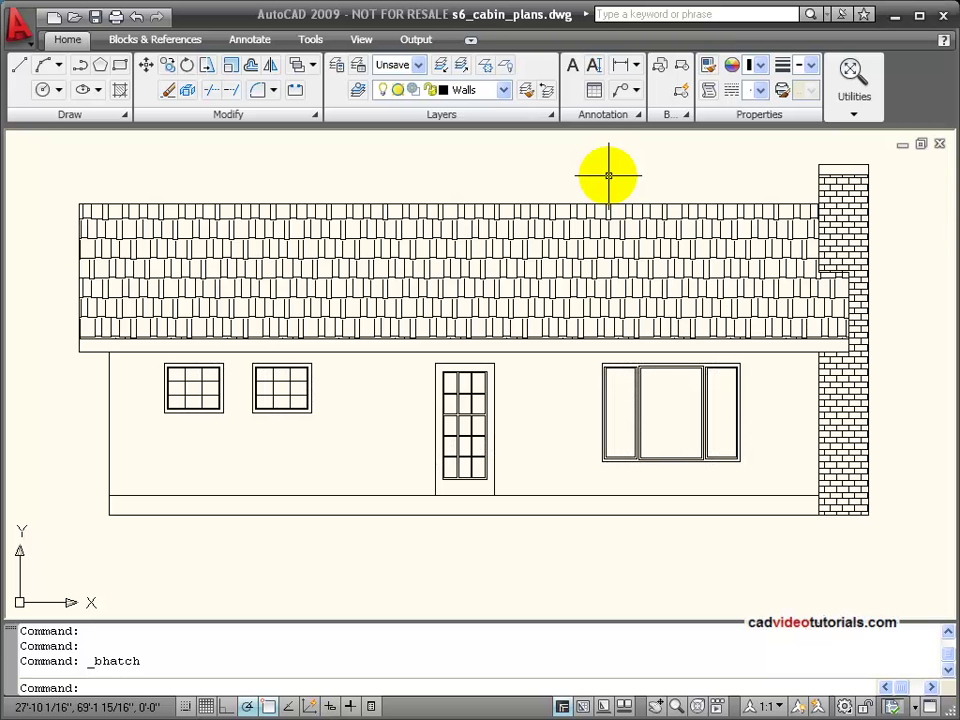
Step: Start another hatch, expand the extra hatch options, and shift the dialog left
{"action": "left_click", "coordinate": [121, 92]}
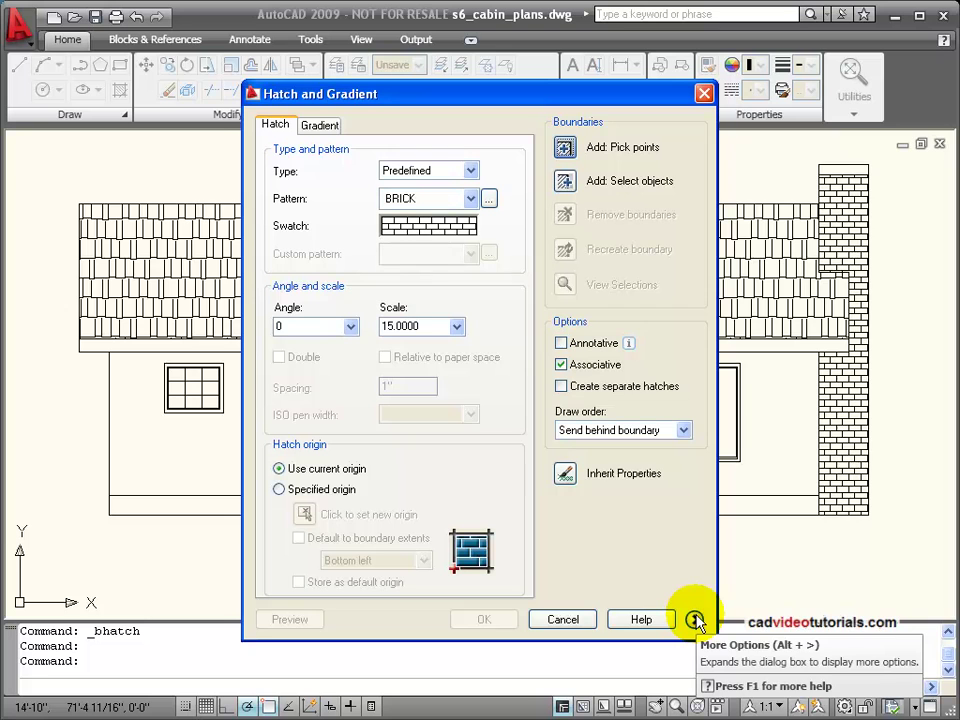
{"action": "left_click", "coordinate": [695, 620]}
{"action": "left_click_drag", "start_coordinate": [627, 96], "coordinate": [536, 79]}
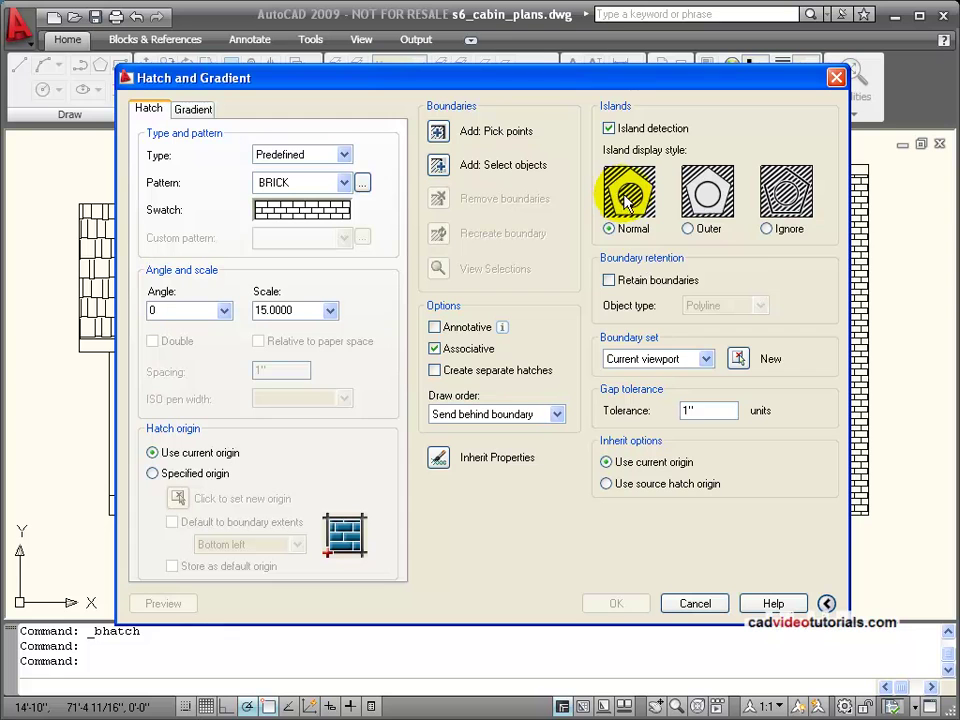
Step: Pick the wall area below the roof as the hatch boundary
{"action": "left_click", "coordinate": [438, 133]}
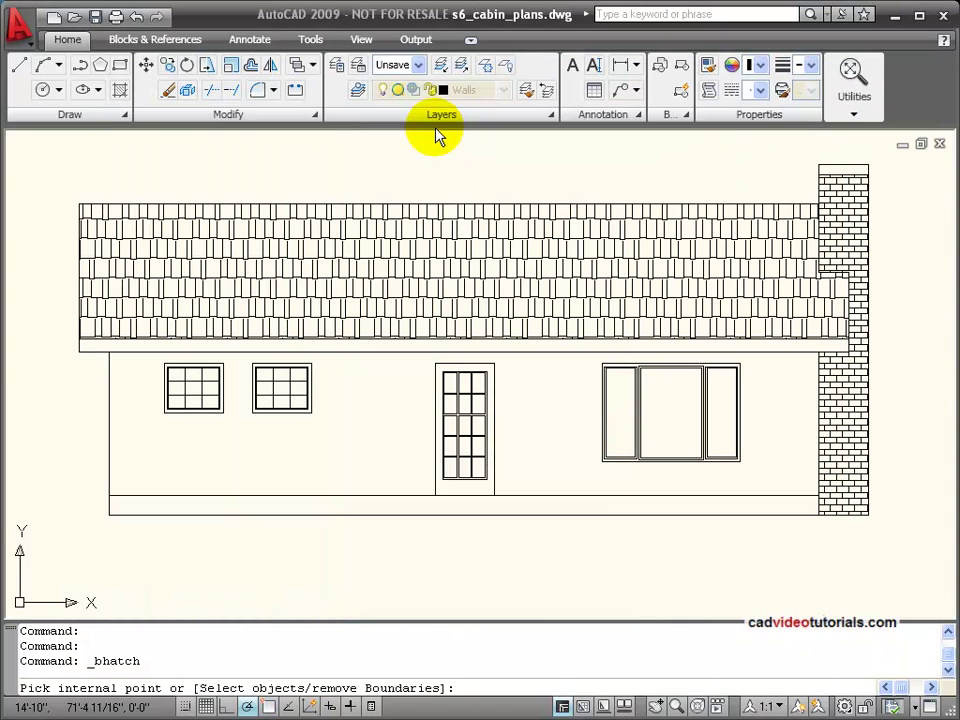
{"action": "left_click", "coordinate": [365, 431]}
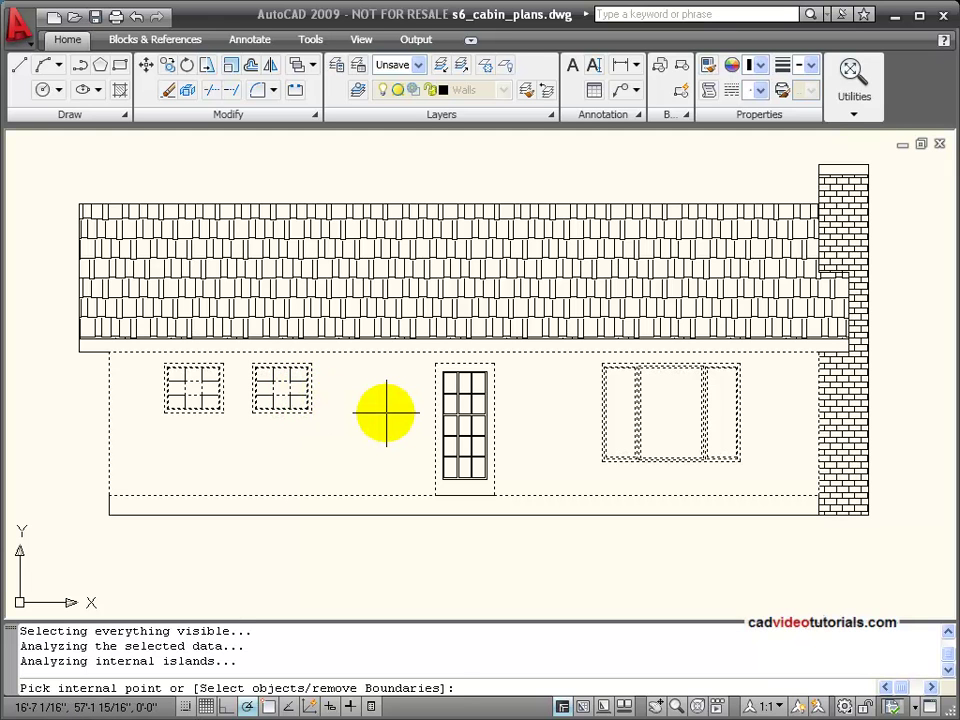
{"action": "key", "text": "Return"}
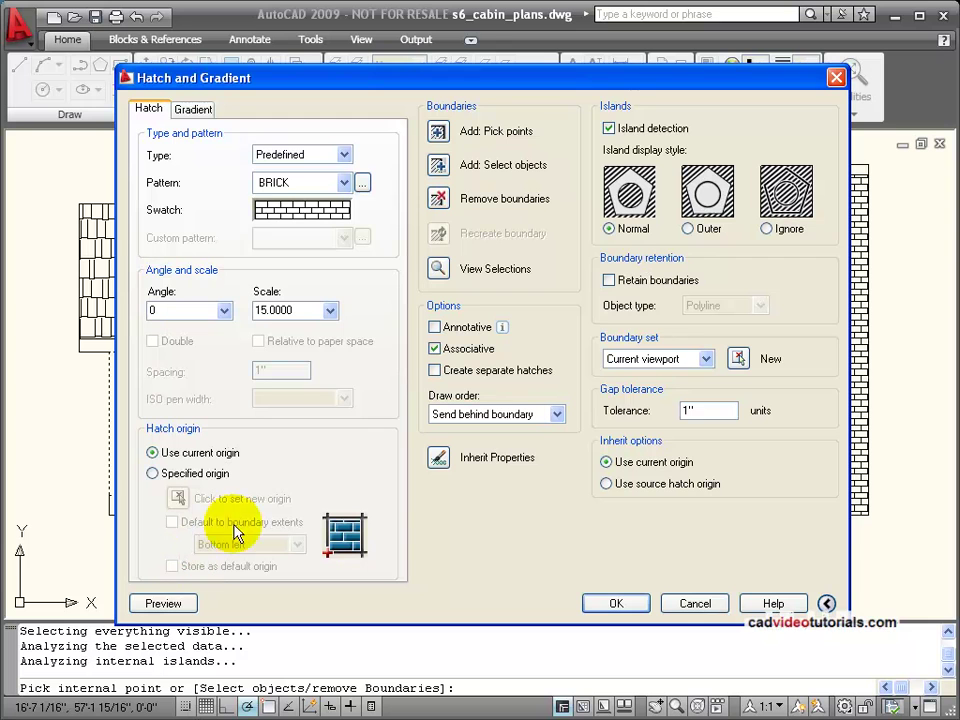
Step: Switch the pattern from BRICK to LINE and select the scale field for 48
{"action": "left_click", "coordinate": [345, 183]}
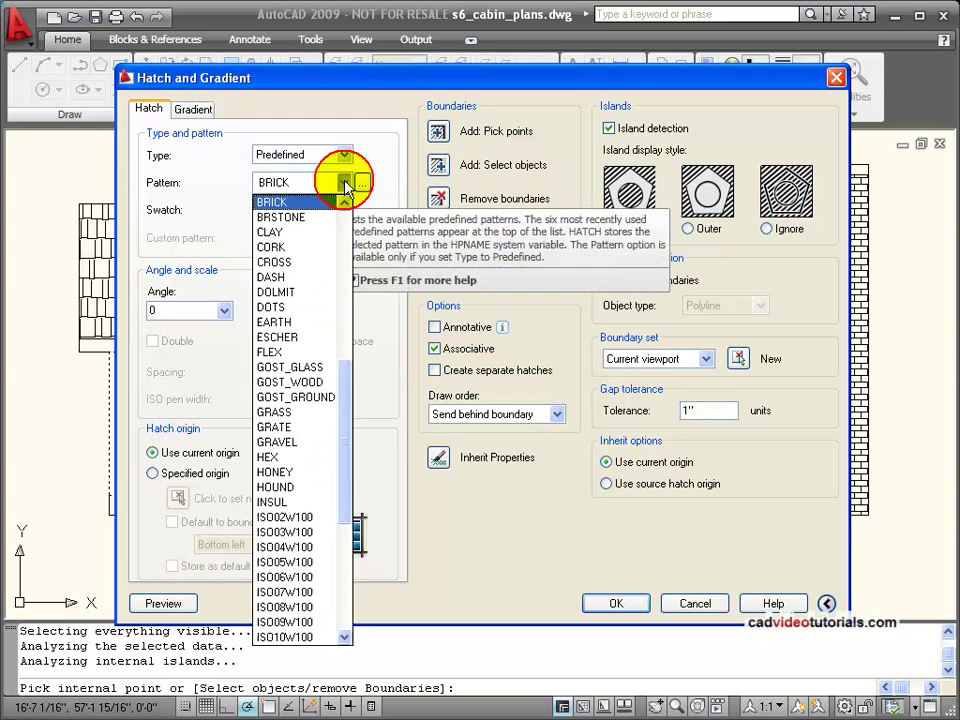
{"action": "left_click", "coordinate": [345, 182]}
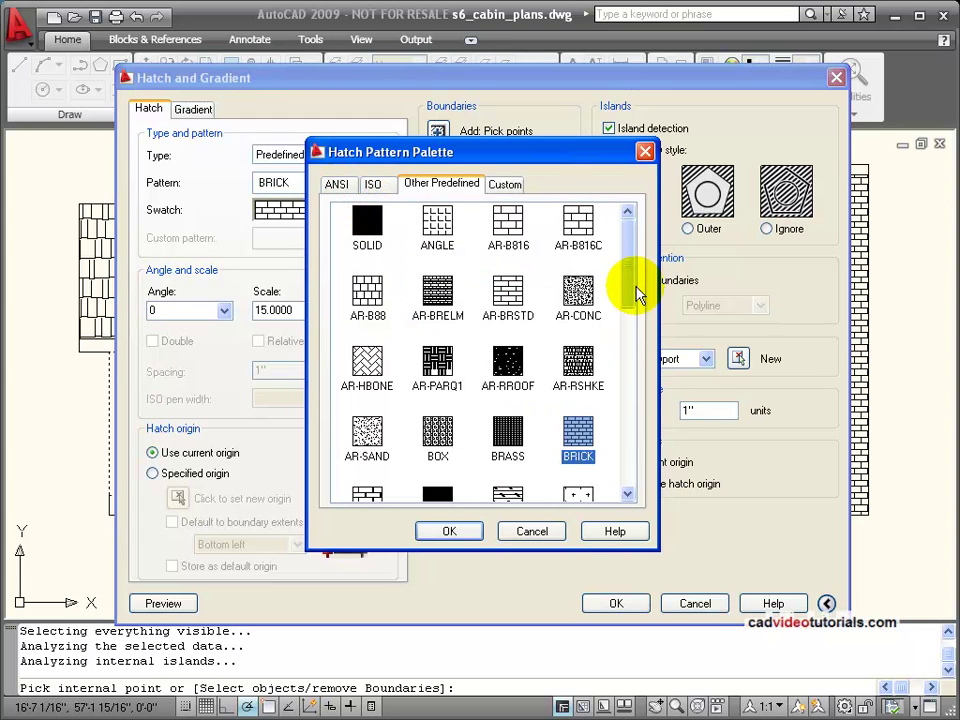
{"action": "mouse_move", "coordinate": [628, 257]}
{"action": "left_mouse_down"}
{"action": "mouse_move", "coordinate": [628, 289]}
{"action": "mouse_move", "coordinate": [620, 250]}
{"action": "mouse_move", "coordinate": [611, 377]}
{"action": "left_mouse_up"}
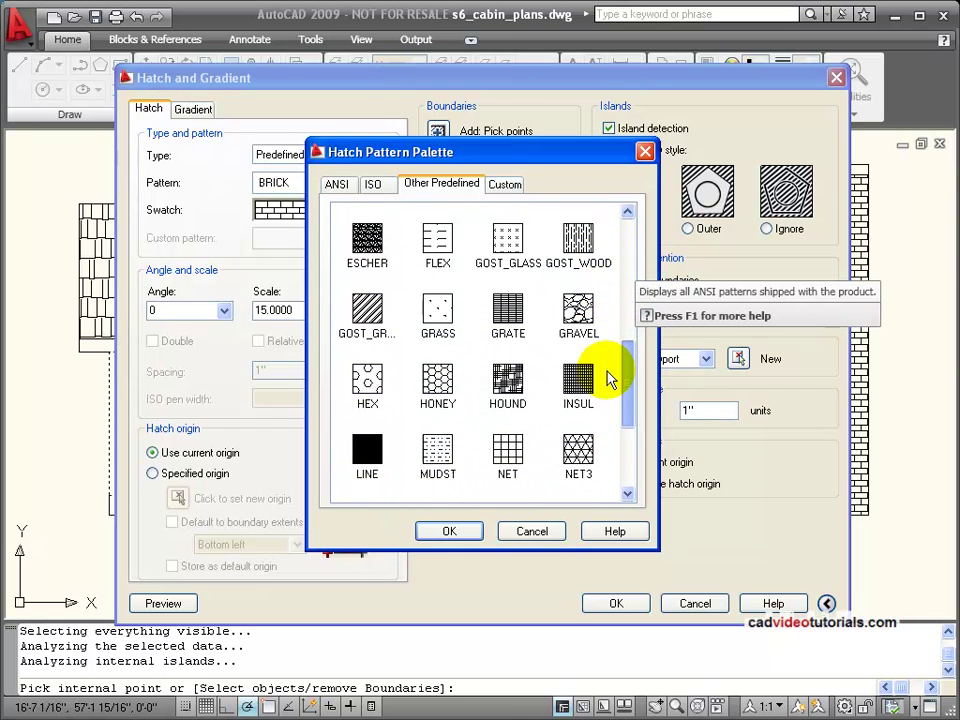
{"action": "left_click", "coordinate": [369, 400]}
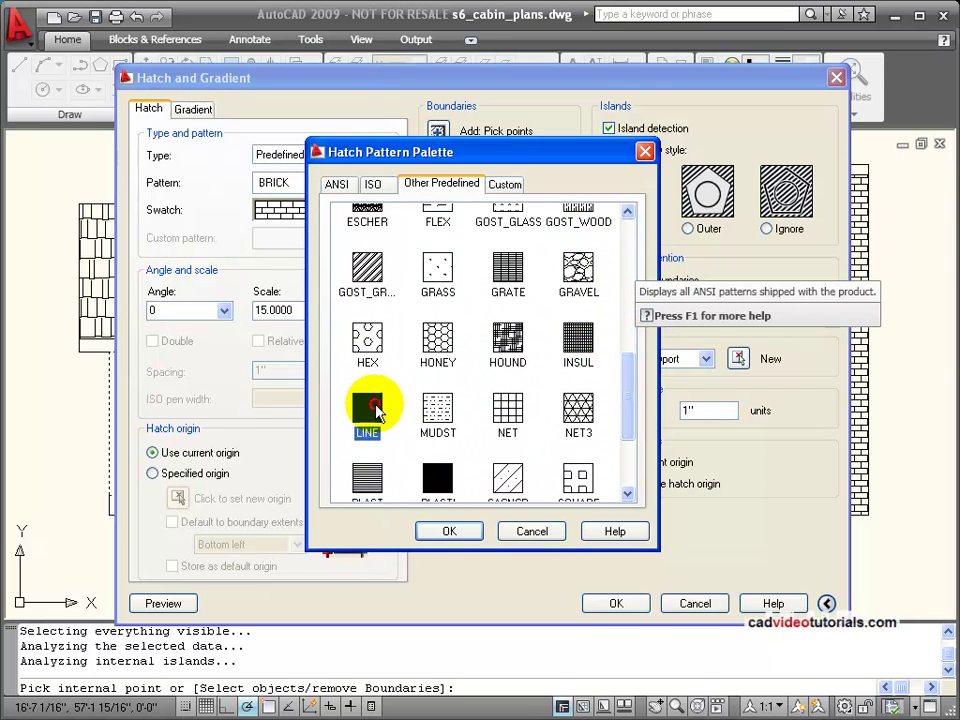
{"action": "left_click", "coordinate": [449, 531]}
{"action": "double_click", "coordinate": [272, 310]}
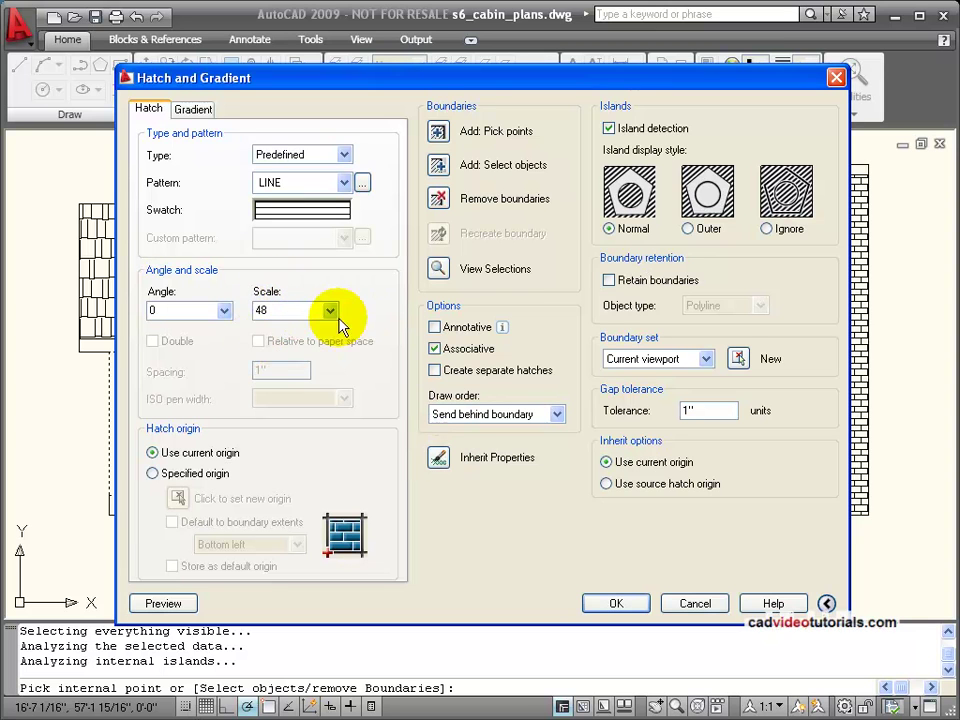
Step: Set island style to Outer so windows and door stay clear, then apply the LINE siding hatch
{"action": "left_click", "coordinate": [170, 603]}
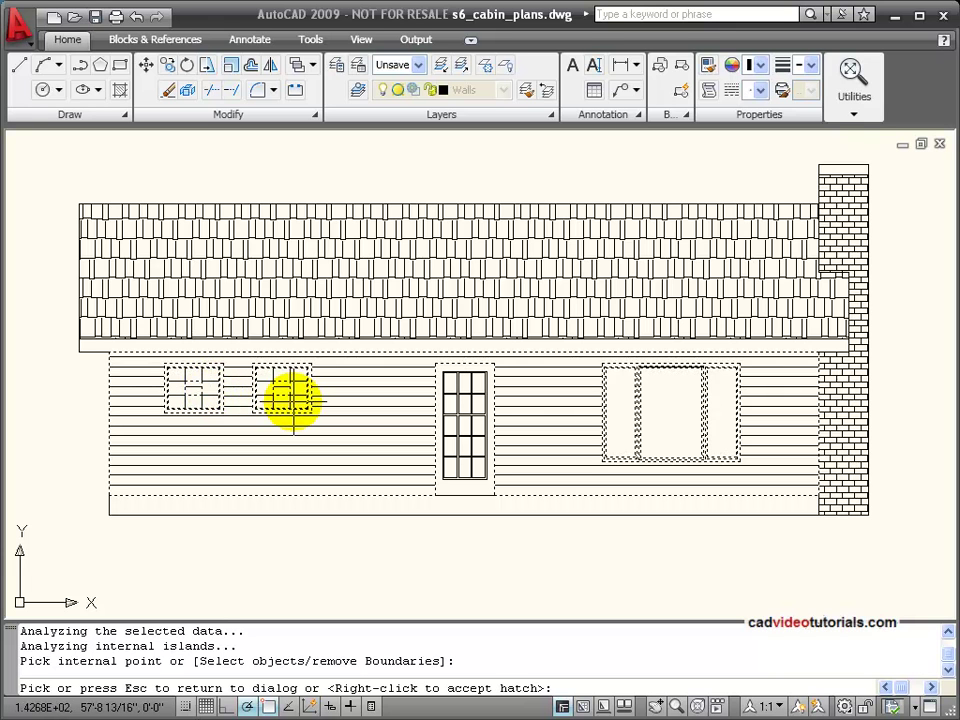
{"action": "key", "text": "Escape"}
{"action": "left_click", "coordinate": [684, 229]}
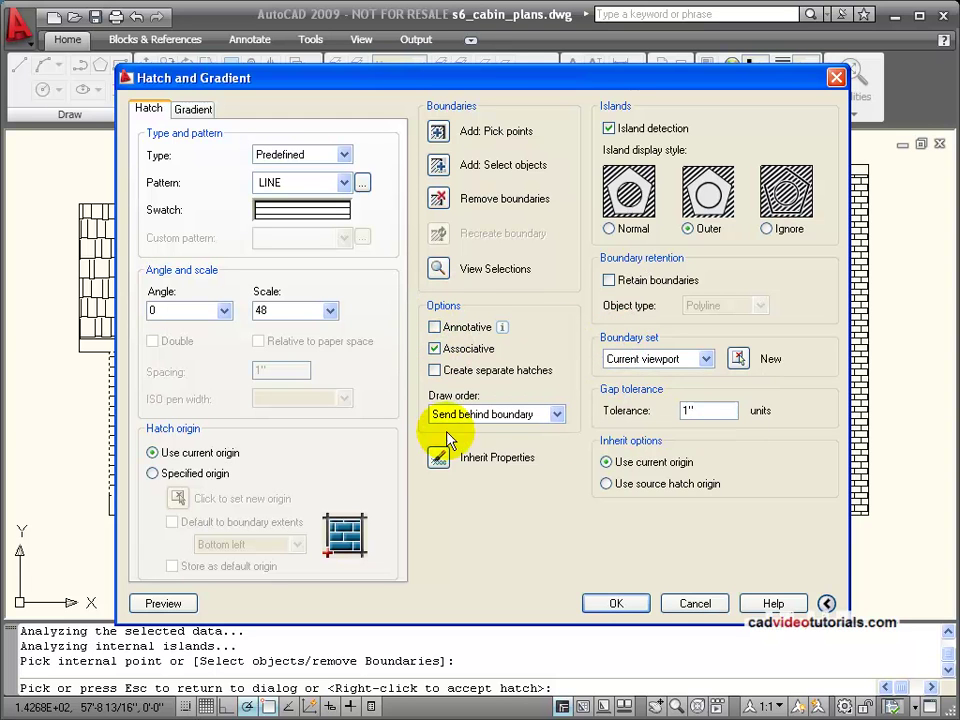
{"action": "left_click", "coordinate": [150, 603]}
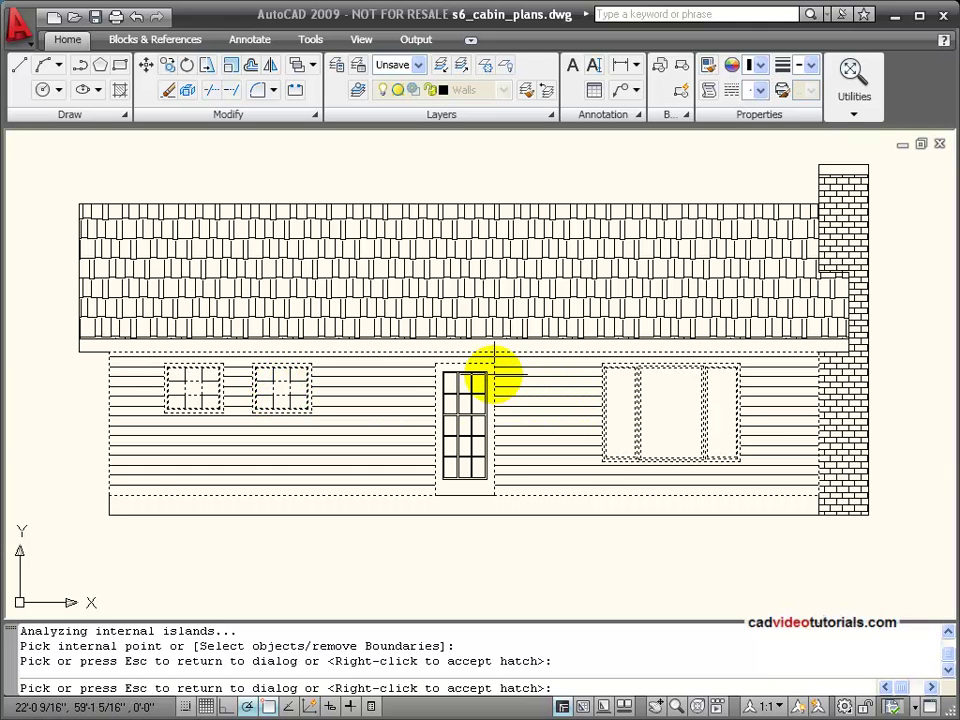
{"action": "key", "text": "Escape"}
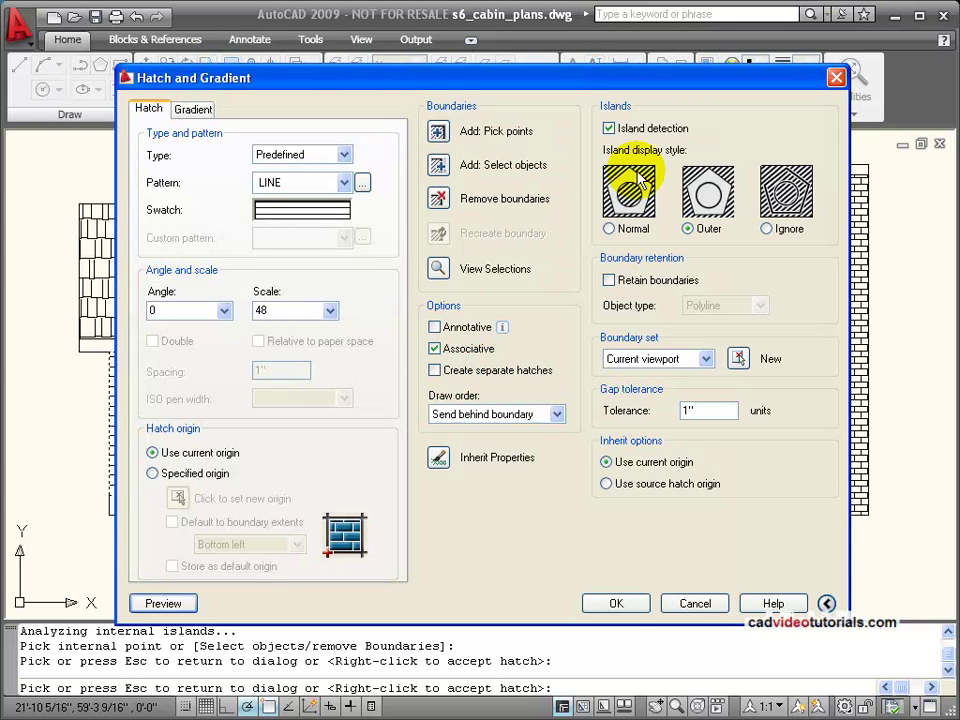
{"action": "left_click", "coordinate": [616, 604]}
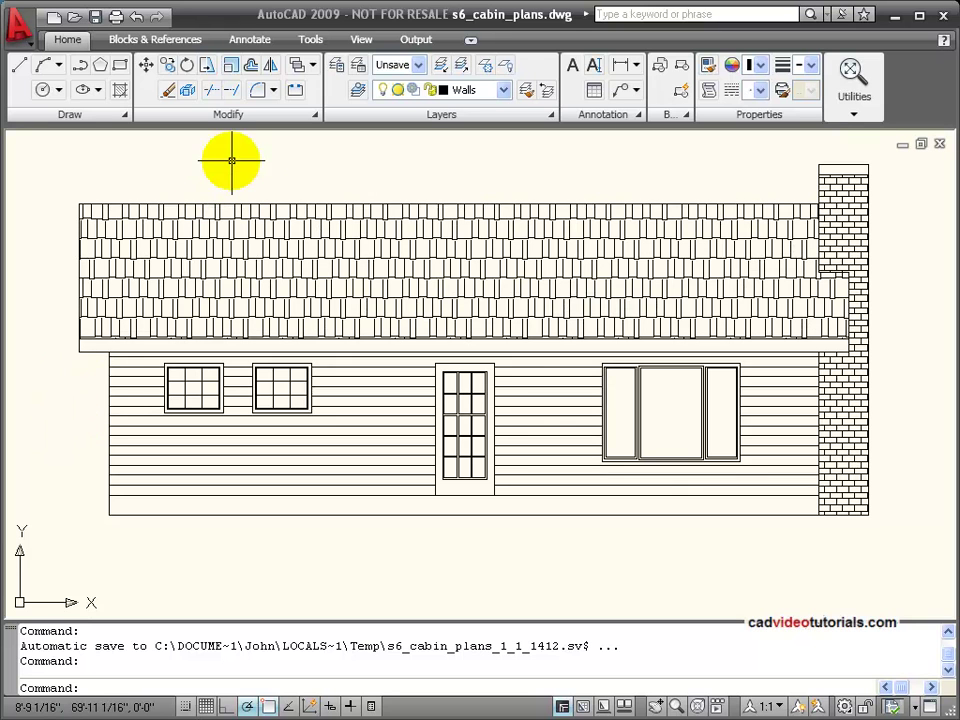
Step: Start a new one-colour gradient fill using a pinkish red colour
{"action": "left_click", "coordinate": [119, 89]}
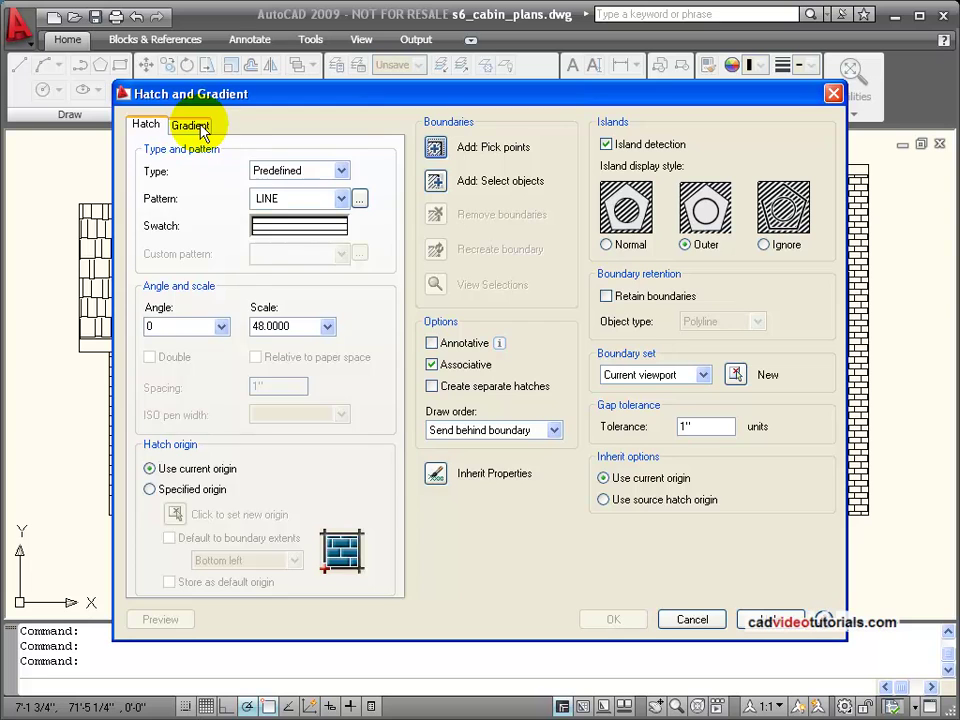
{"action": "left_click", "coordinate": [201, 127]}
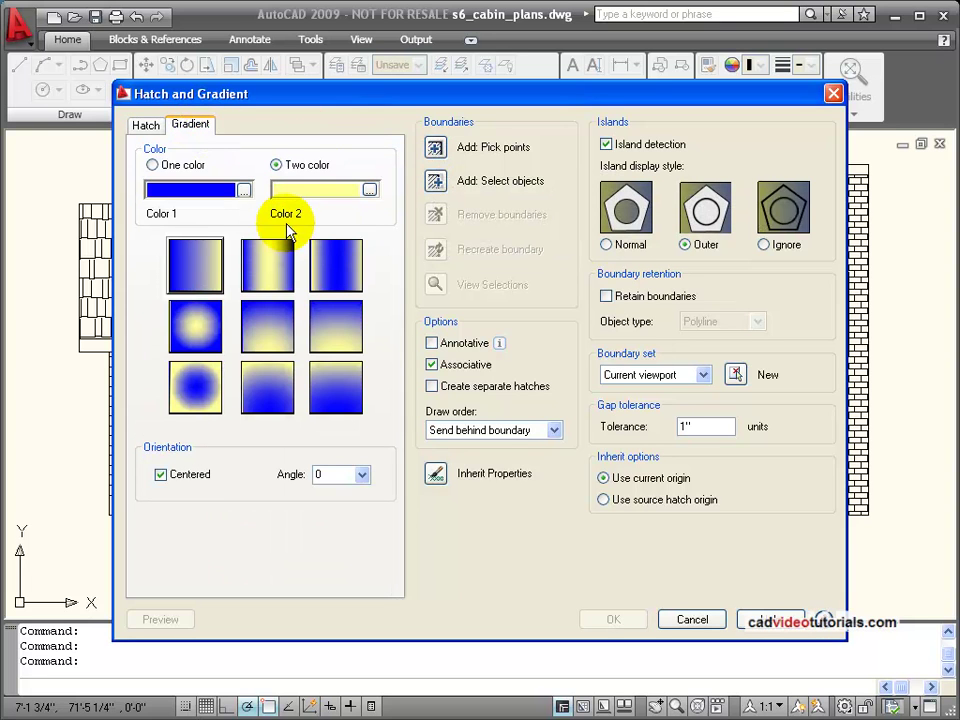
{"action": "left_click", "coordinate": [244, 191]}
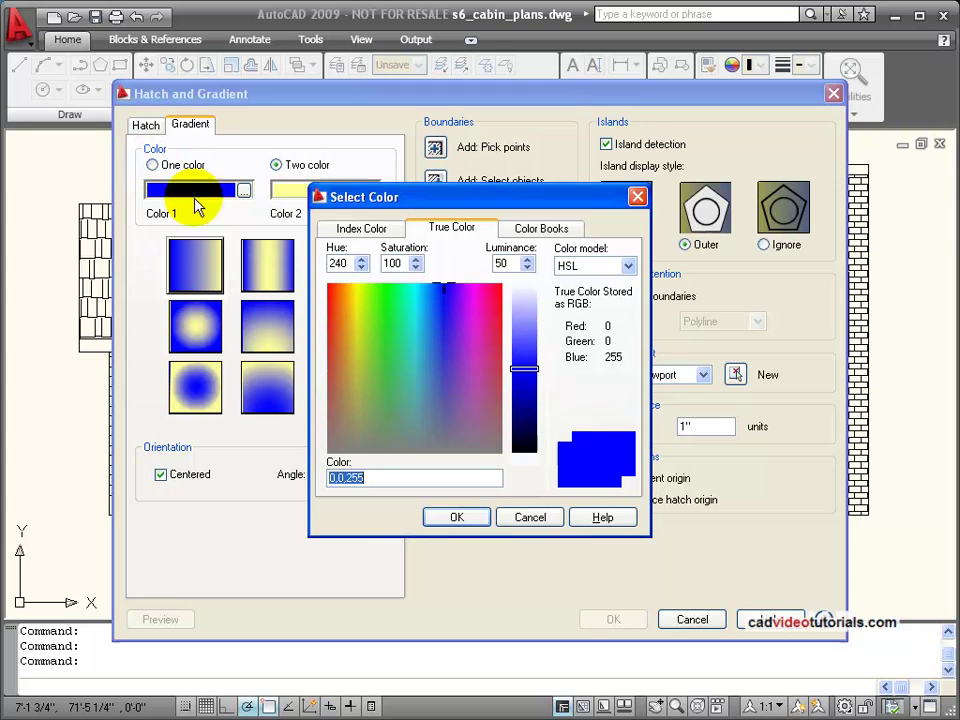
{"action": "left_click", "coordinate": [456, 517]}
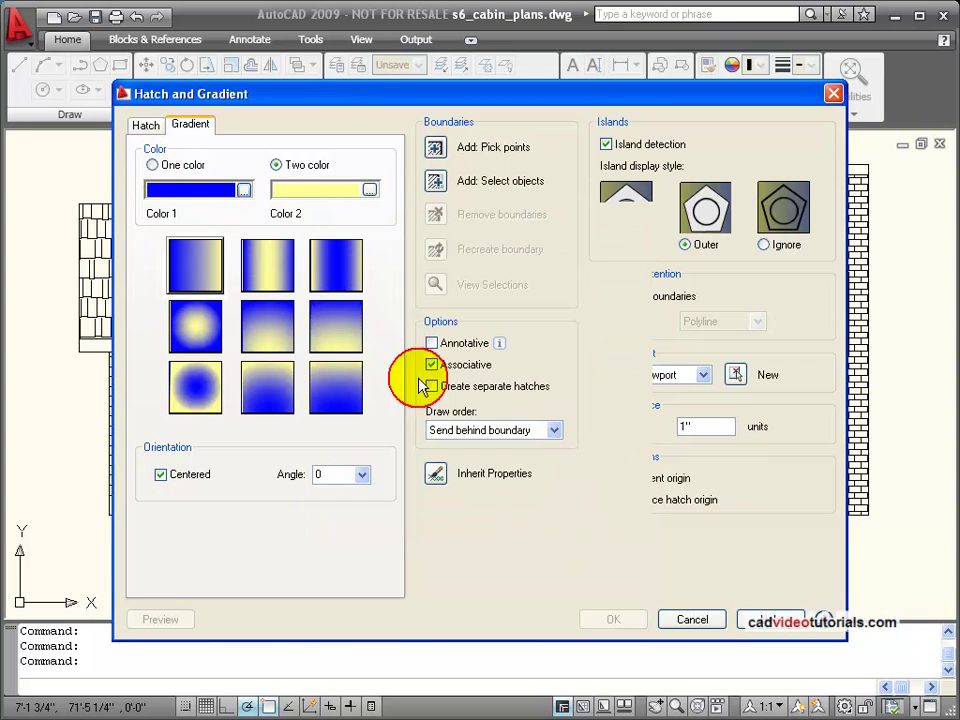
{"action": "left_click", "coordinate": [155, 166]}
{"action": "left_click", "coordinate": [244, 191]}
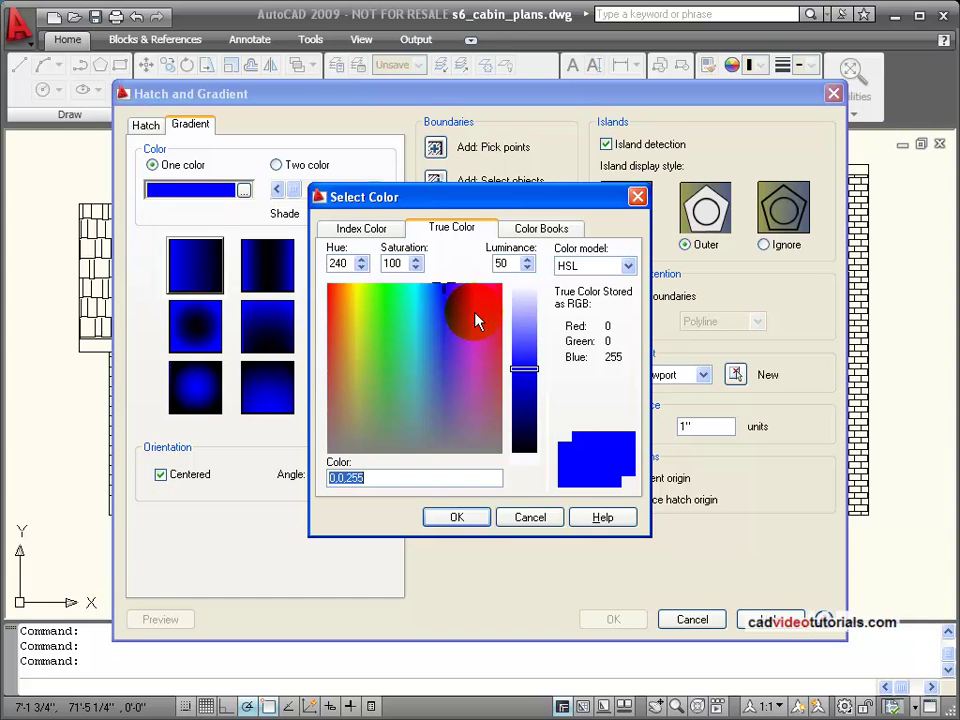
{"action": "left_click", "coordinate": [497, 305]}
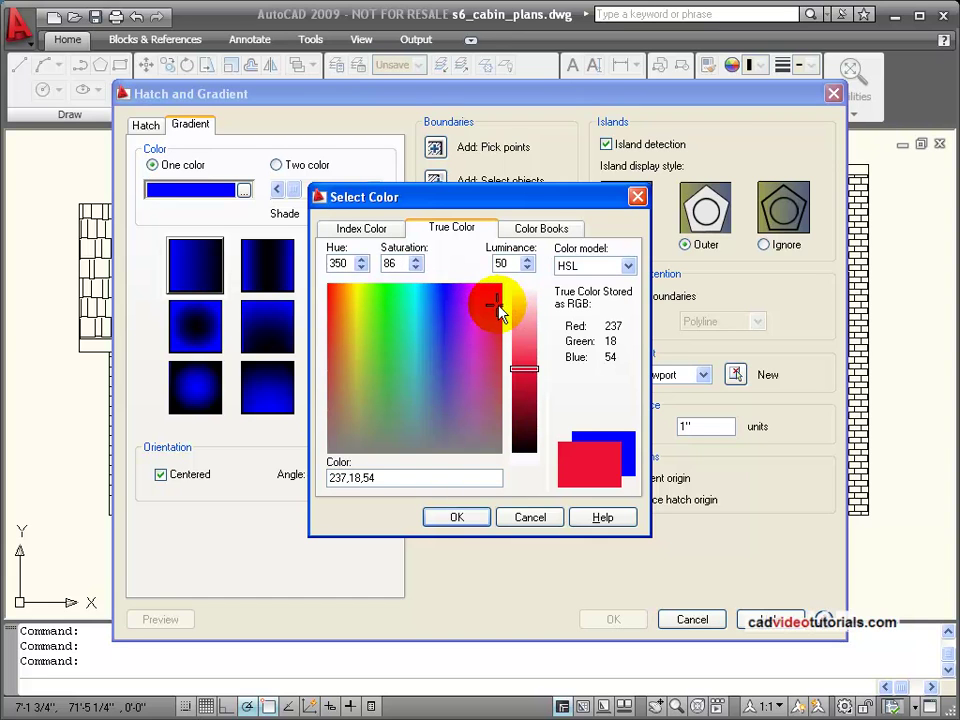
{"action": "mouse_move", "coordinate": [525, 369]}
{"action": "left_mouse_down"}
{"action": "mouse_move", "coordinate": [527, 345]}
{"action": "mouse_move", "coordinate": [528, 360]}
{"action": "left_mouse_up"}
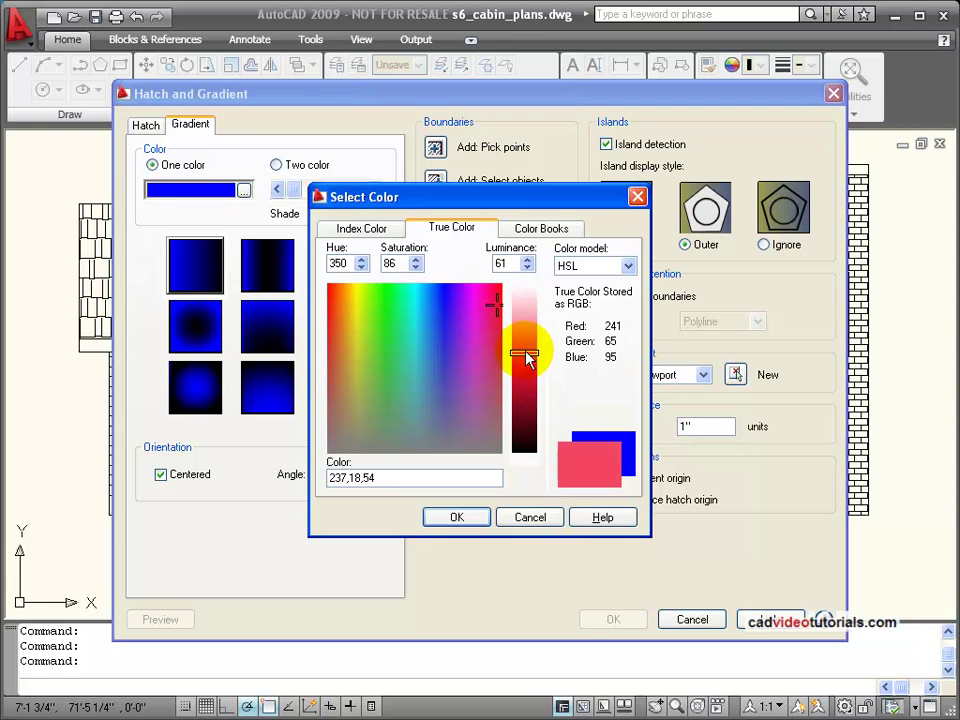
{"action": "left_click", "coordinate": [482, 517]}
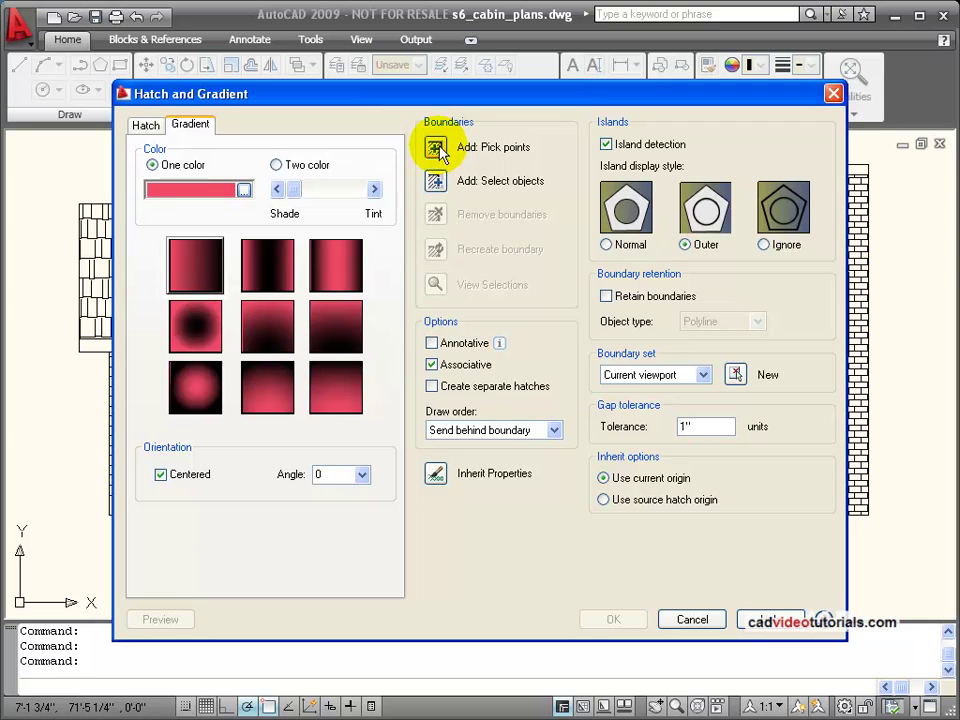
Step: Pick inside the chimney, set draw order to Send to back, and preview
{"action": "left_click", "coordinate": [436, 147]}
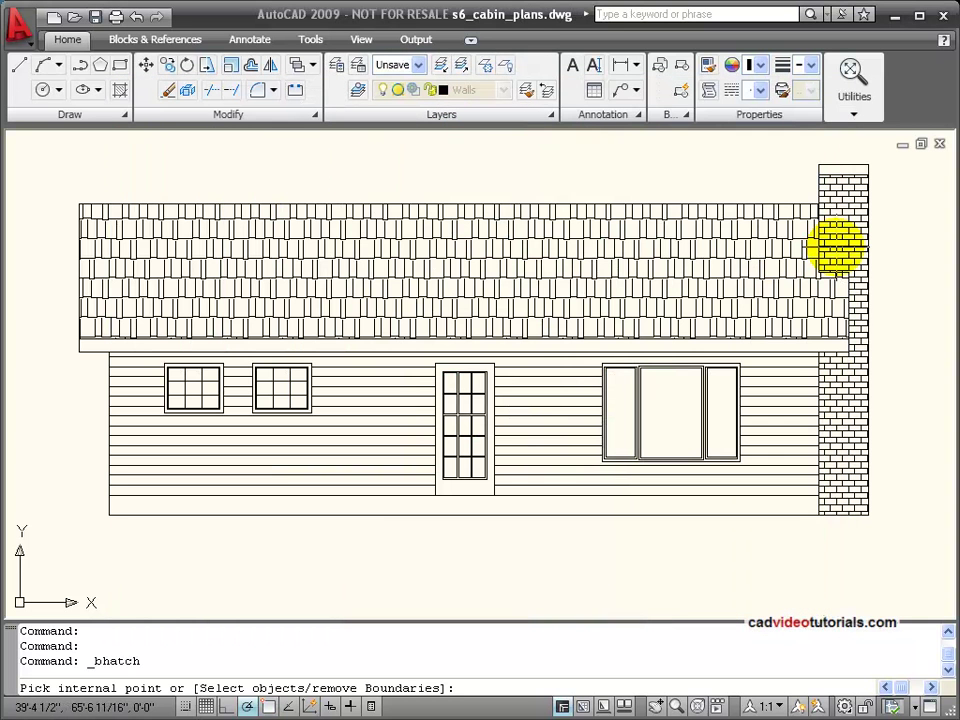
{"action": "left_click", "coordinate": [843, 240]}
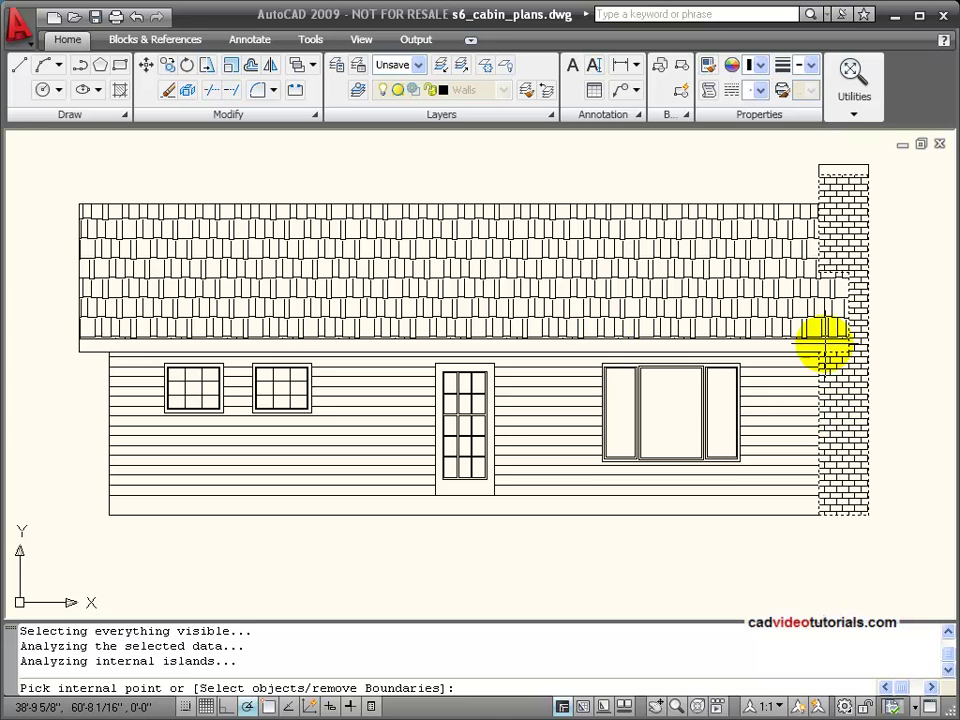
{"action": "key", "text": "Return"}
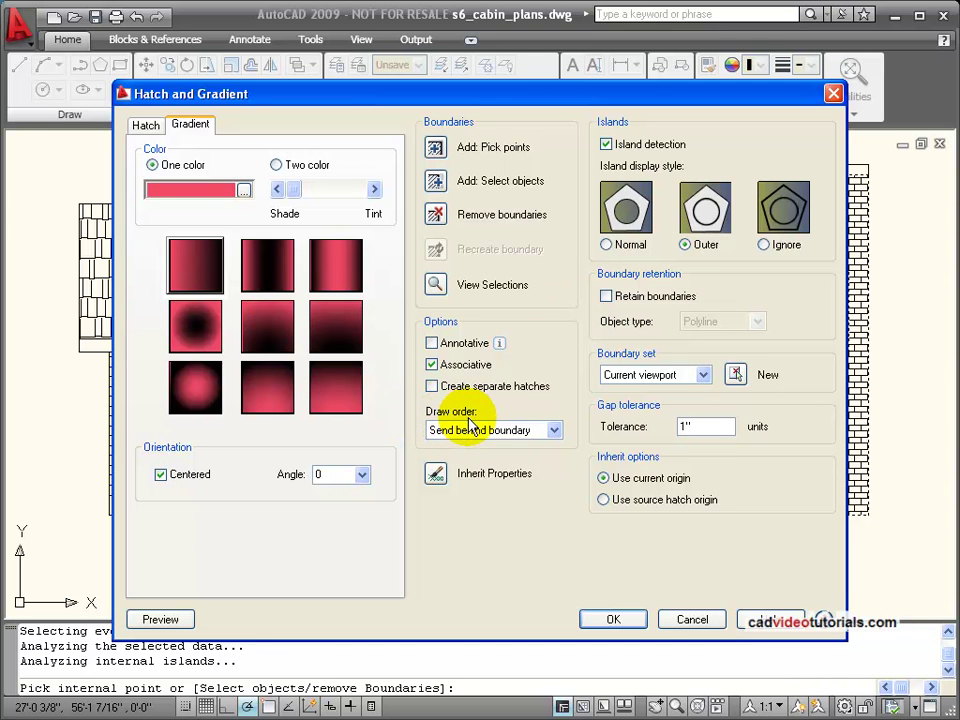
{"action": "mouse_move", "coordinate": [508, 96]}
{"action": "left_mouse_down"}
{"action": "mouse_move", "coordinate": [497, 161]}
{"action": "mouse_move", "coordinate": [300, 268]}
{"action": "mouse_move", "coordinate": [435, 140]}
{"action": "mouse_move", "coordinate": [438, 96]}
{"action": "left_mouse_up"}
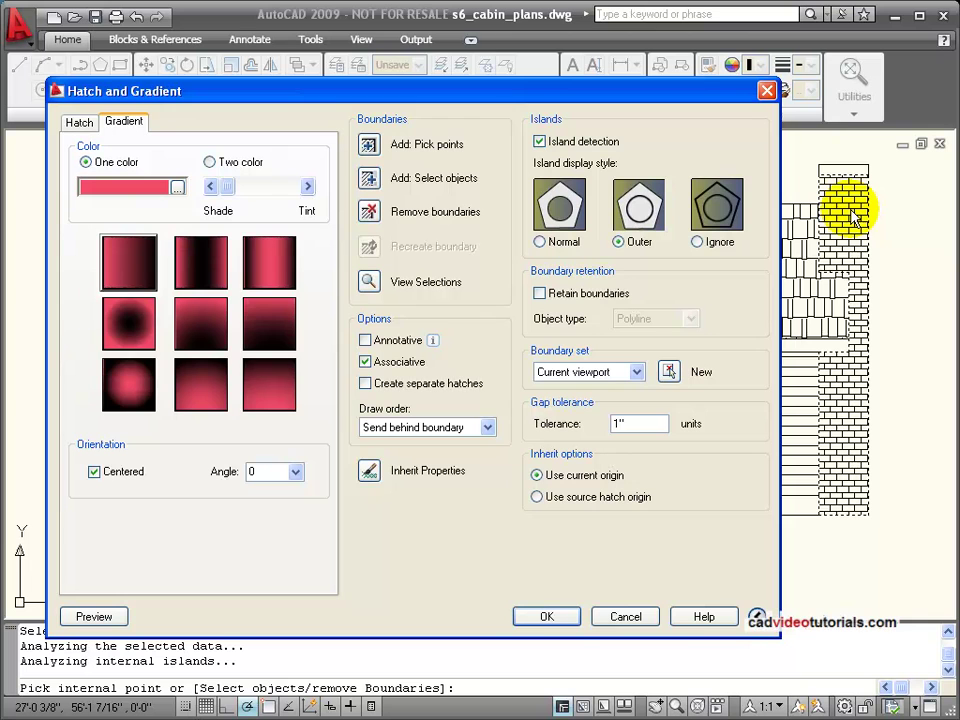
{"action": "left_click", "coordinate": [489, 428]}
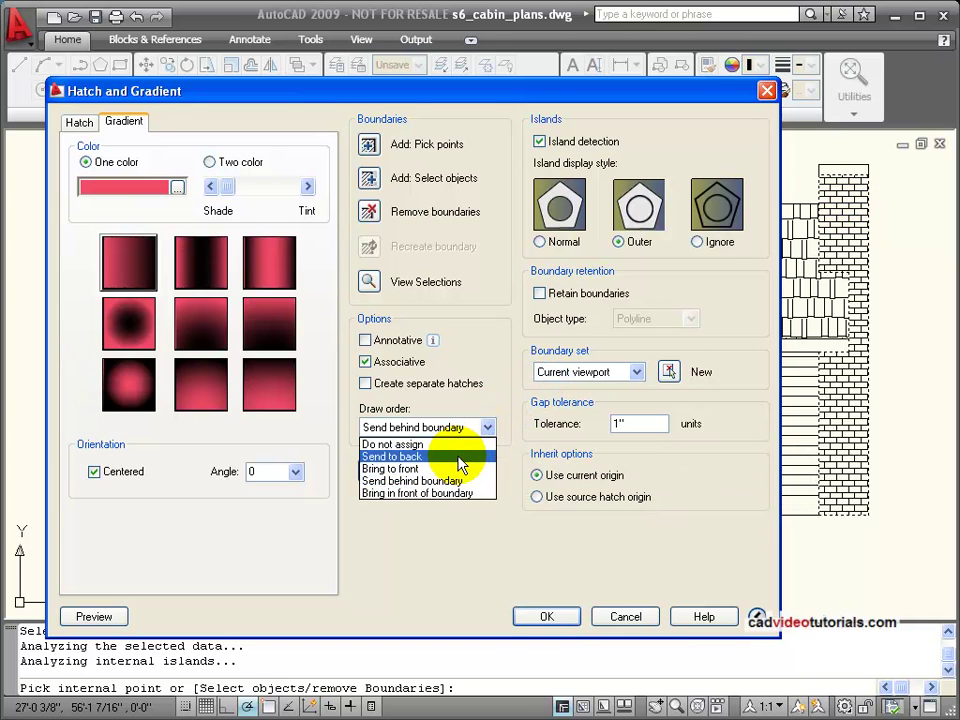
{"action": "left_click", "coordinate": [459, 457]}
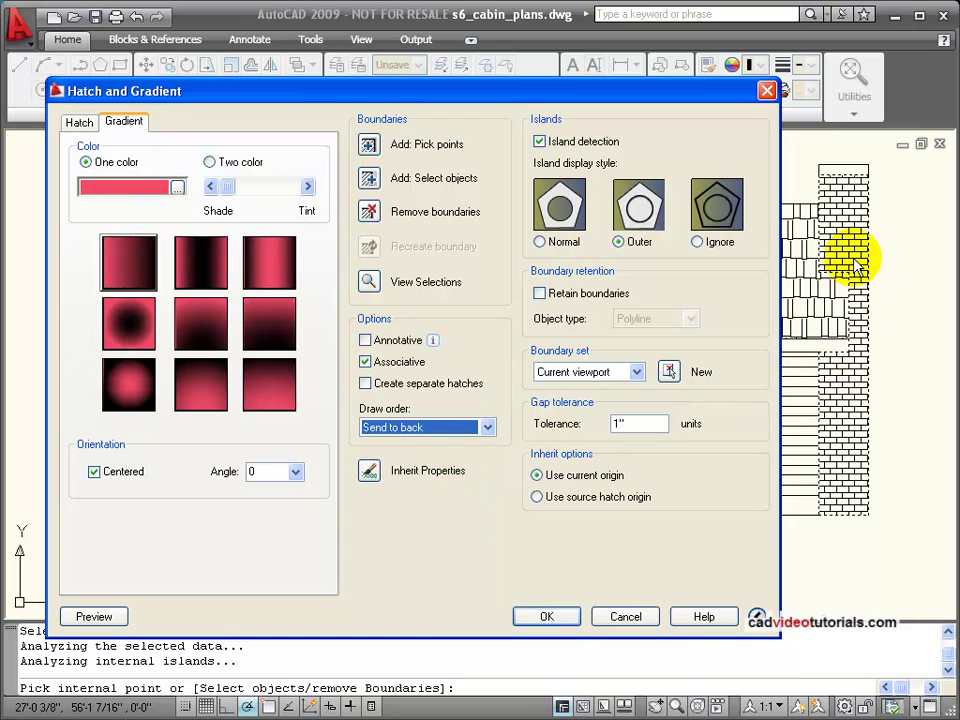
{"action": "left_click", "coordinate": [120, 612]}
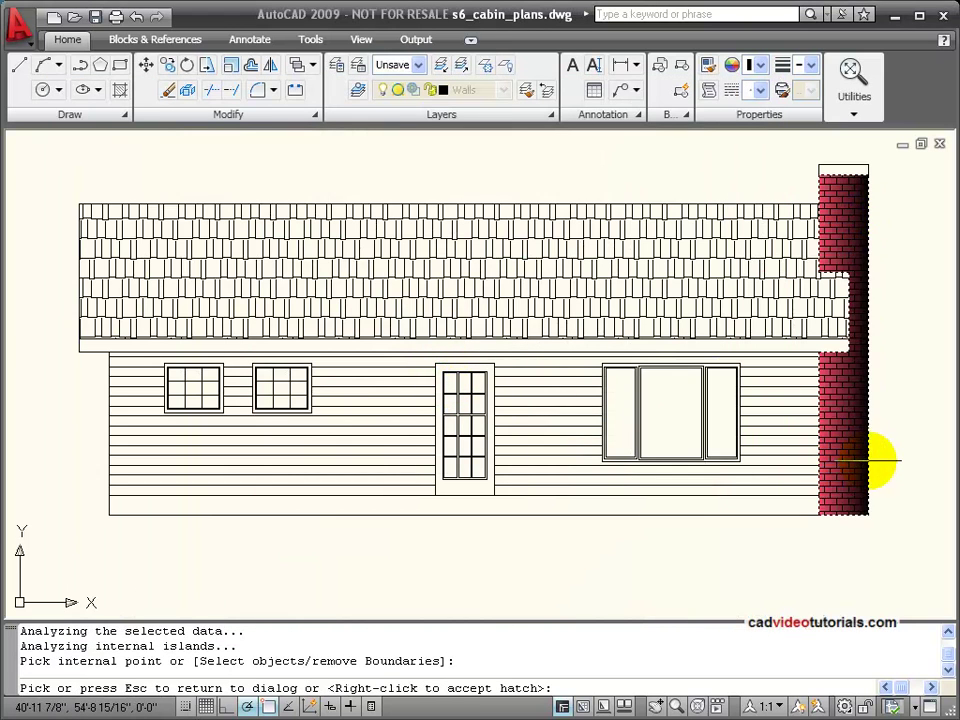
Step: Switch to a top-to-bottom gradient, lighten its dark end, preview, and apply the chimney fill
{"action": "left_click", "coordinate": [603, 420]}
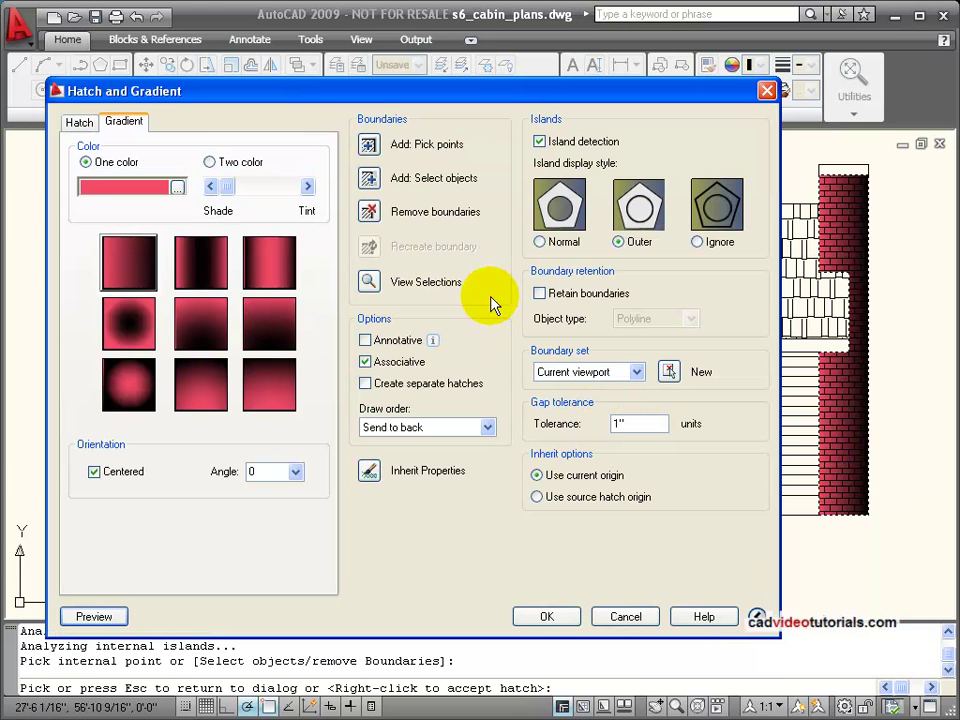
{"action": "left_click", "coordinate": [203, 335]}
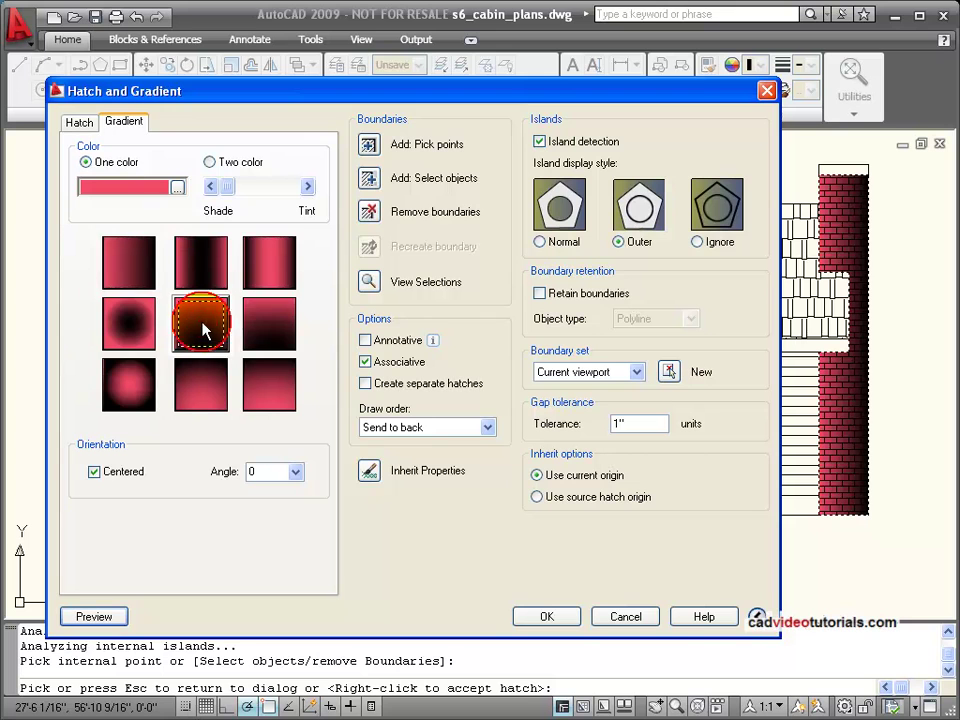
{"action": "left_click", "coordinate": [95, 617]}
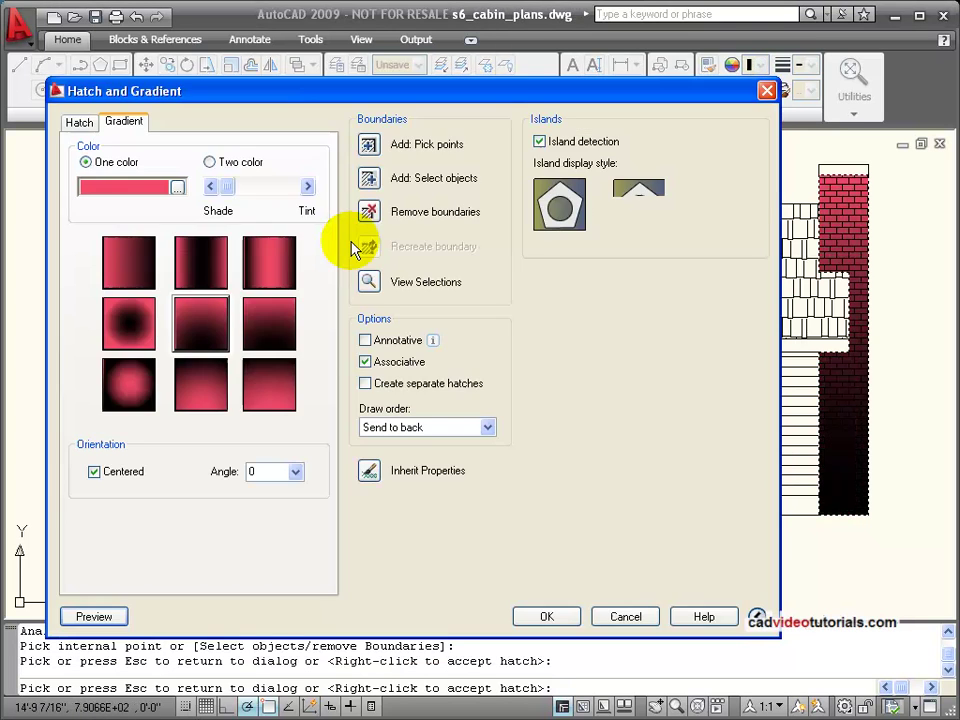
{"action": "left_click", "coordinate": [356, 235]}
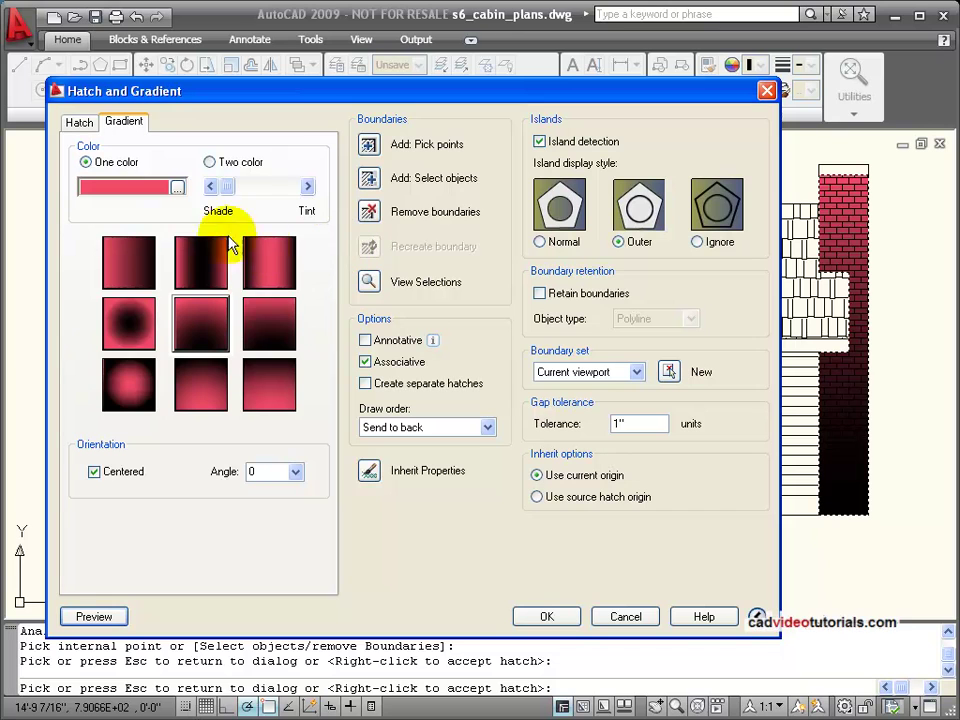
{"action": "left_click_drag", "start_coordinate": [231, 193], "coordinate": [250, 192]}
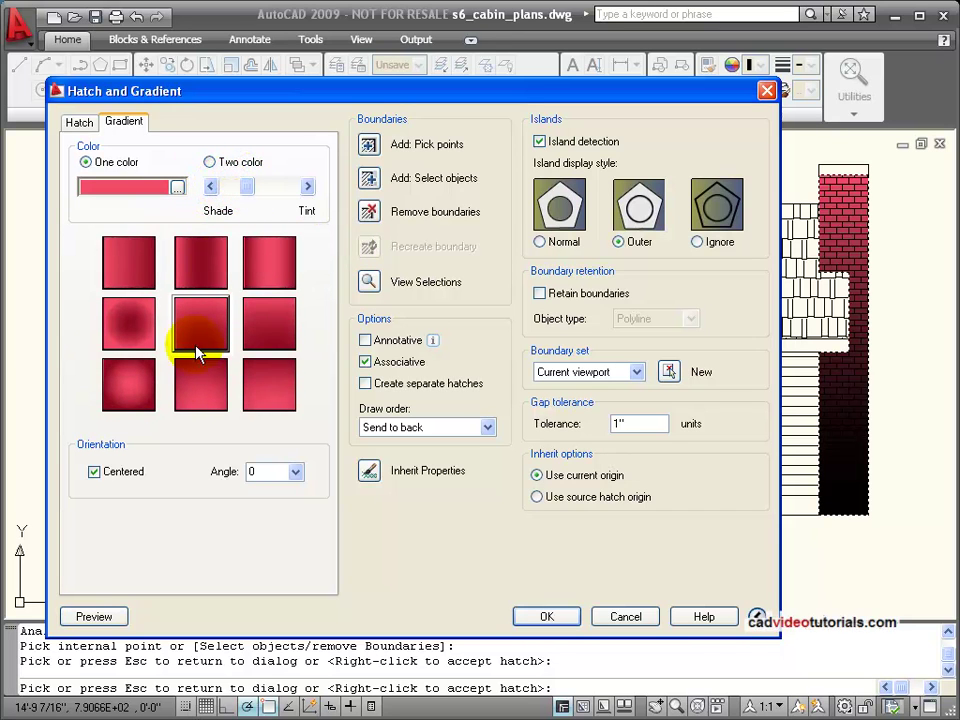
{"action": "left_click", "coordinate": [90, 617]}
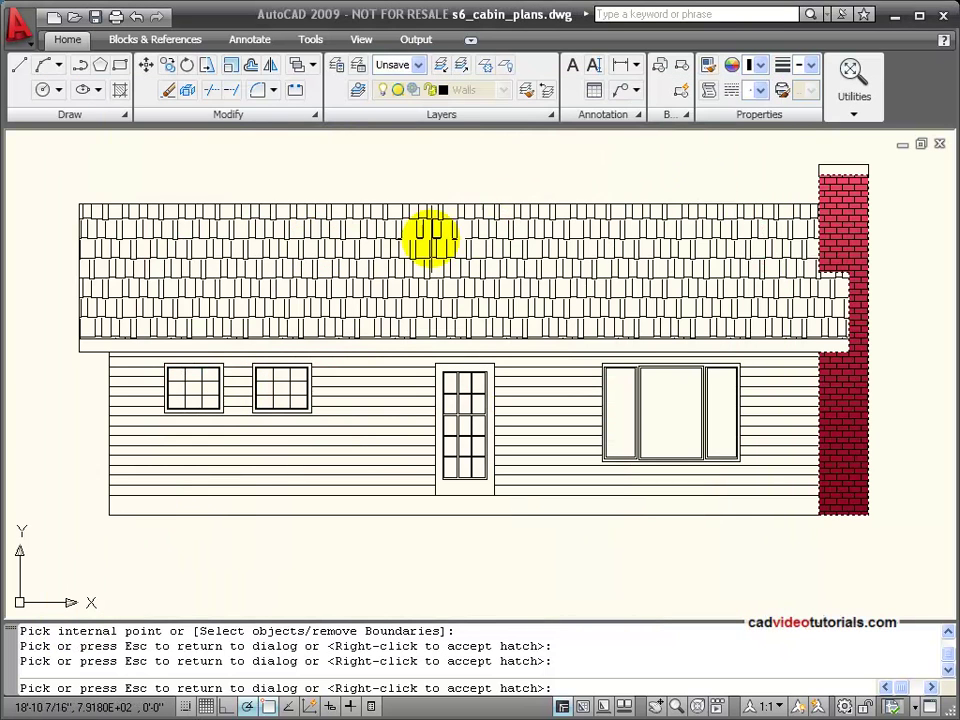
{"action": "left_click", "coordinate": [355, 243]}
{"action": "left_click", "coordinate": [545, 617]}
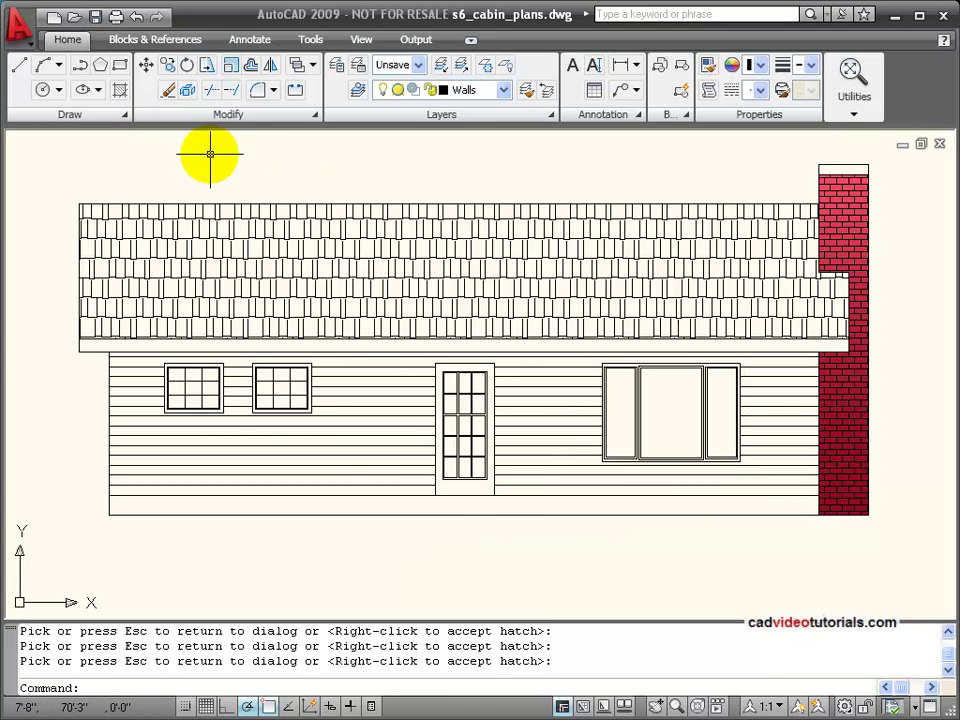
Step: Start a one-colour gradient fill using DIC 1 from the colour book
{"action": "left_click", "coordinate": [120, 90]}
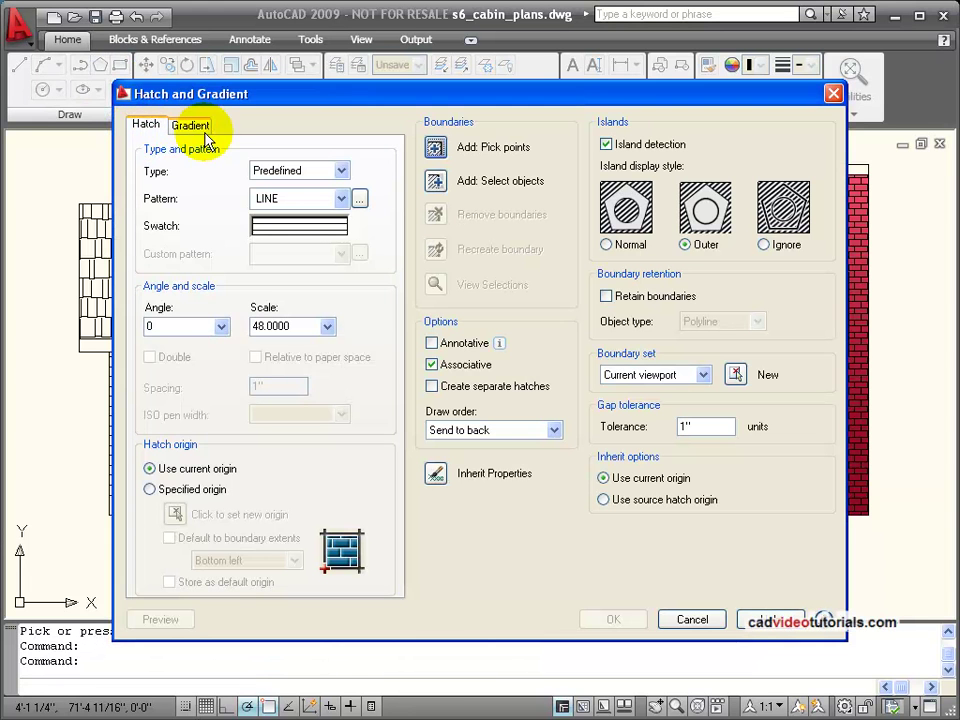
{"action": "left_click", "coordinate": [195, 126]}
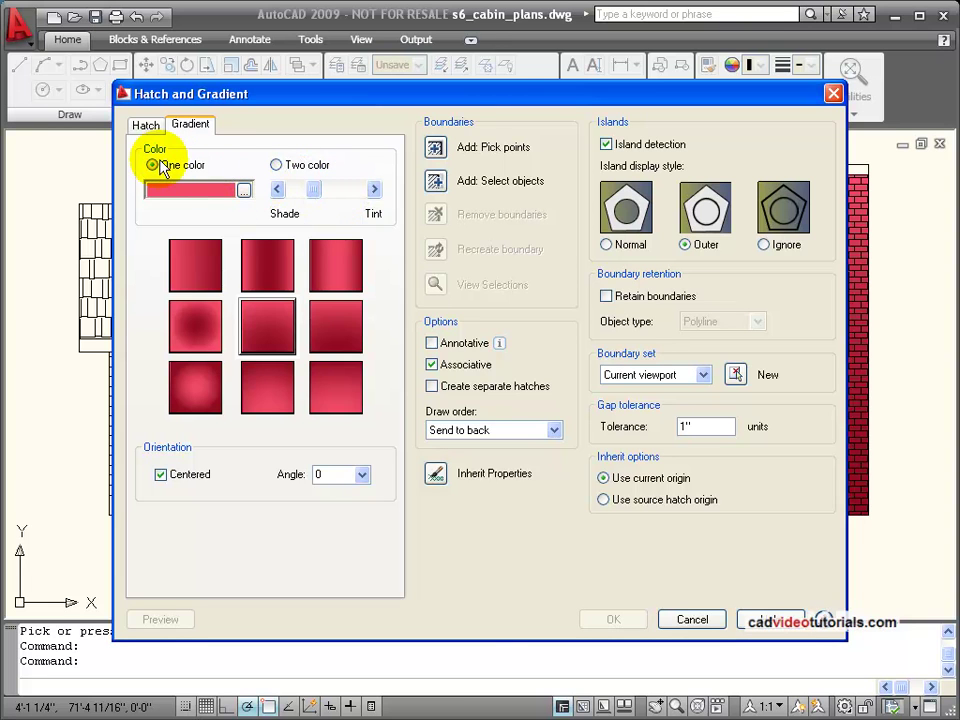
{"action": "left_click", "coordinate": [244, 191]}
{"action": "left_click", "coordinate": [545, 228]}
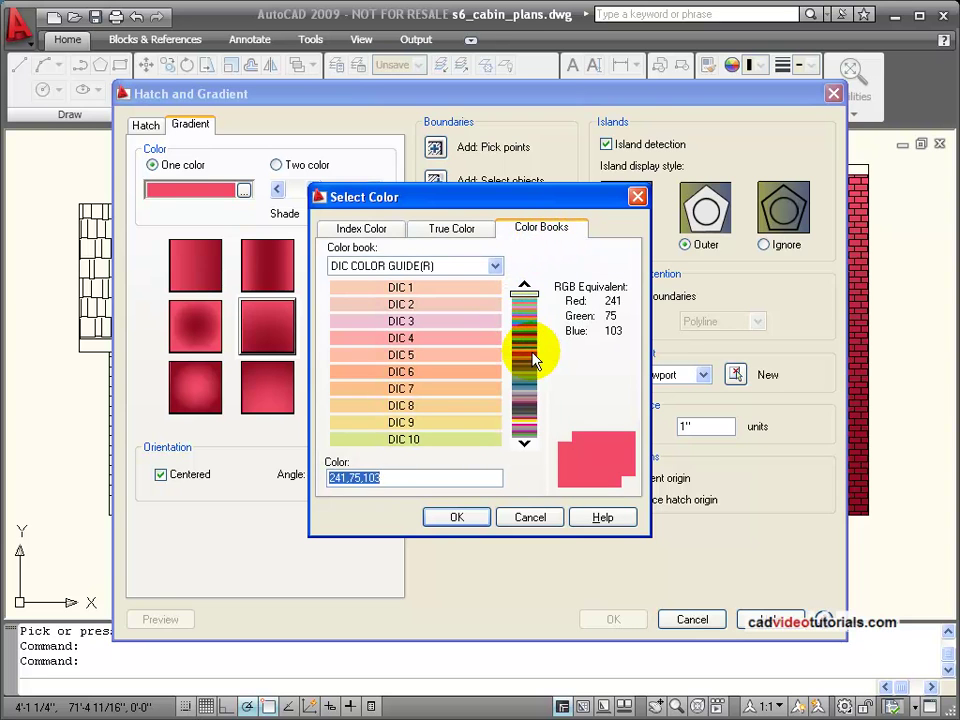
{"action": "left_click", "coordinate": [536, 358]}
{"action": "left_click", "coordinate": [531, 385]}
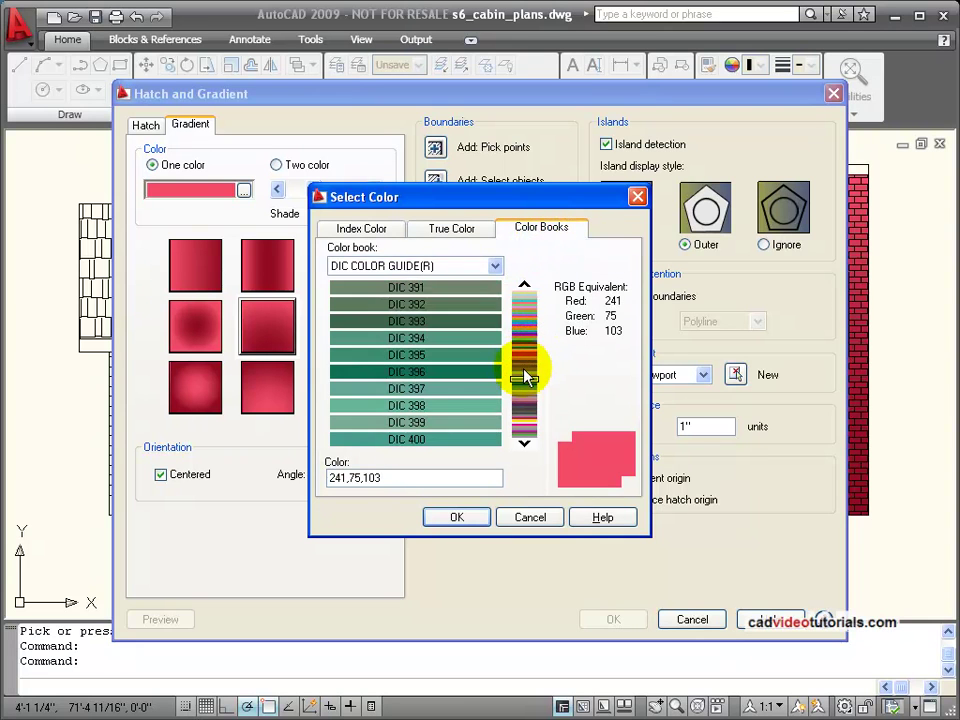
{"action": "left_click", "coordinate": [516, 365]}
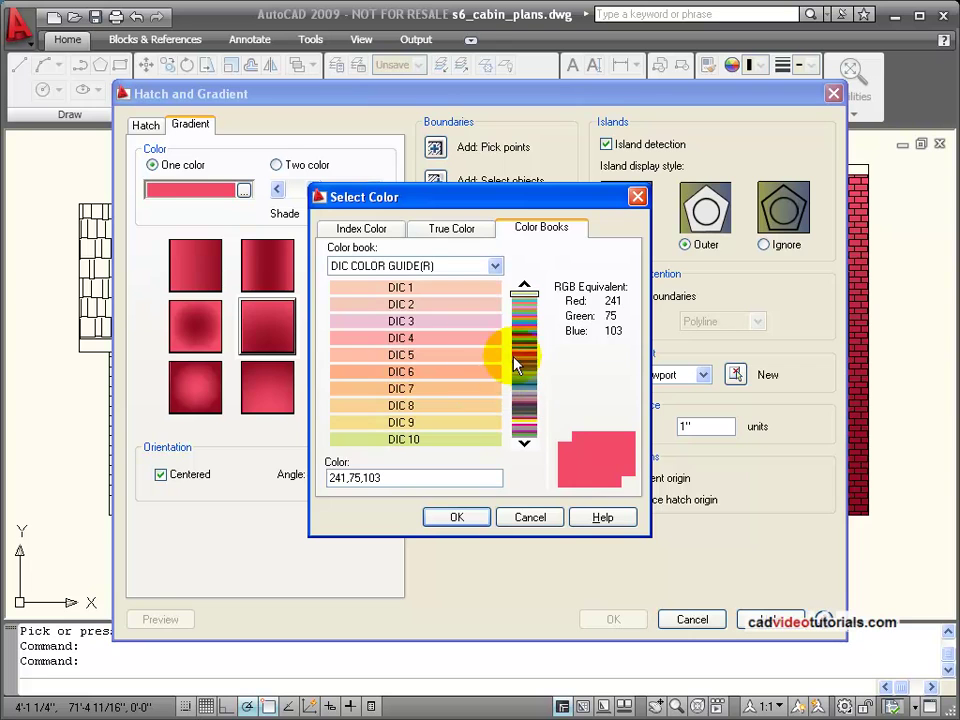
{"action": "left_click", "coordinate": [437, 287]}
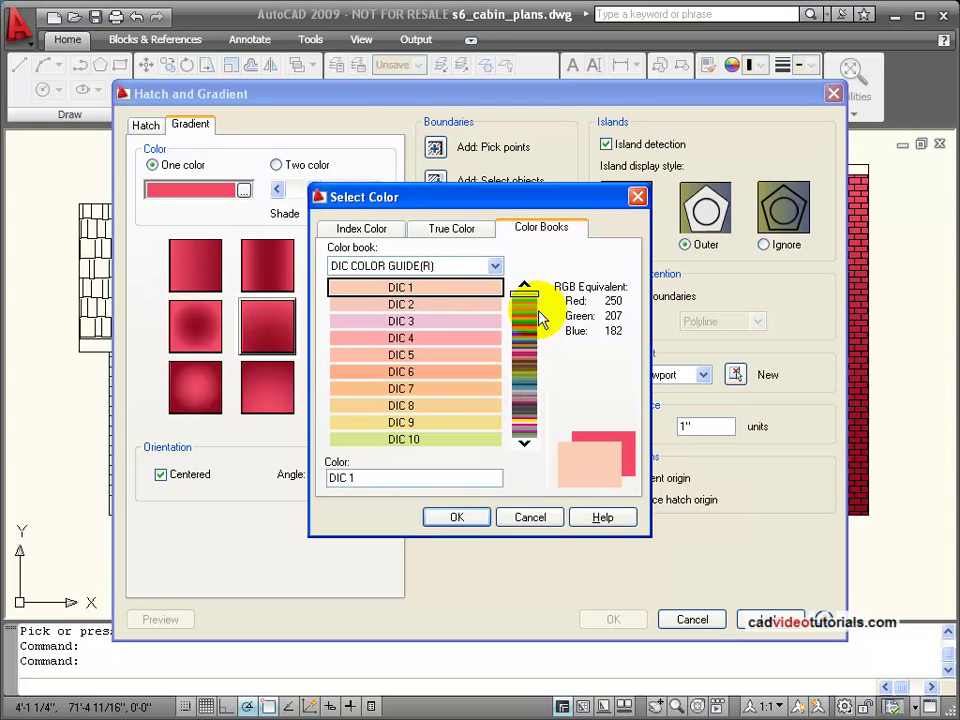
{"action": "left_click", "coordinate": [445, 517]}
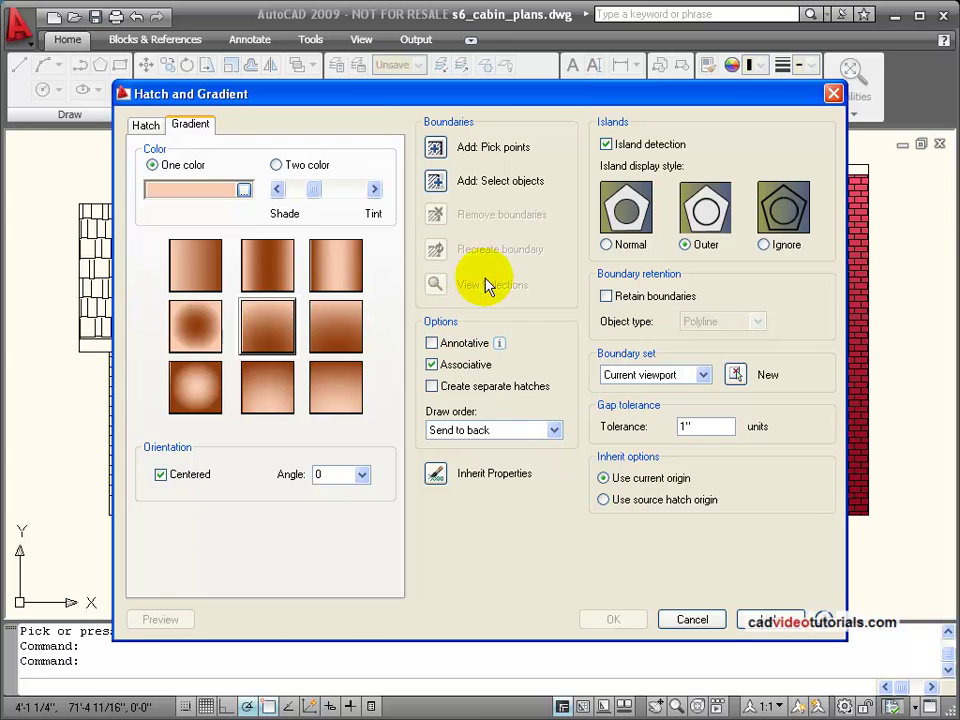
Step: Pick inside the foundation strip below the siding and apply the gradient
{"action": "left_click", "coordinate": [437, 148]}
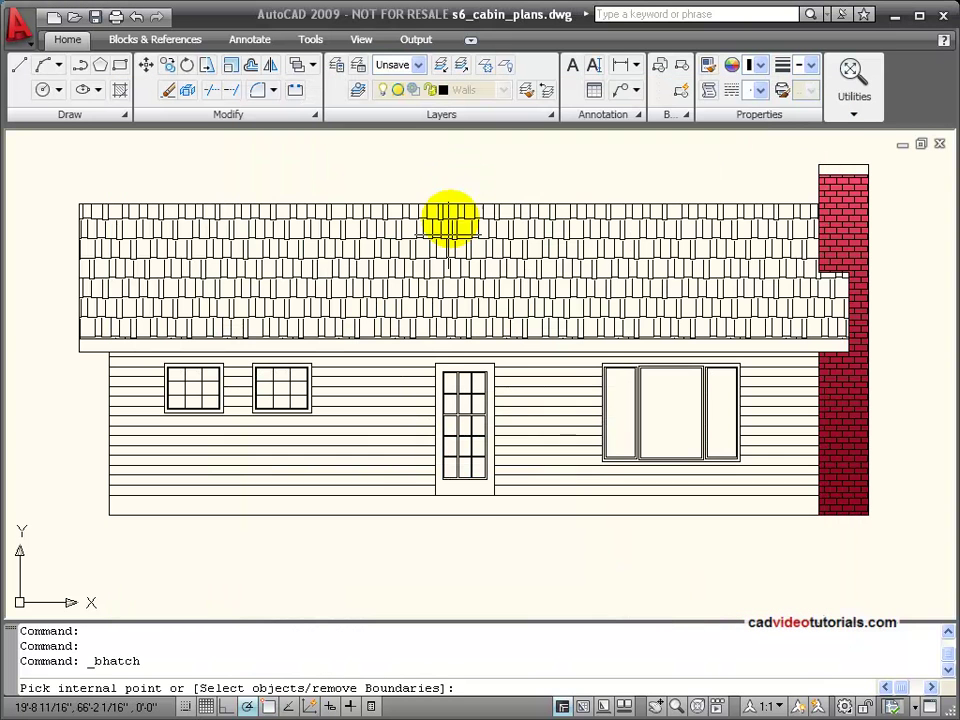
{"action": "left_click", "coordinate": [354, 500]}
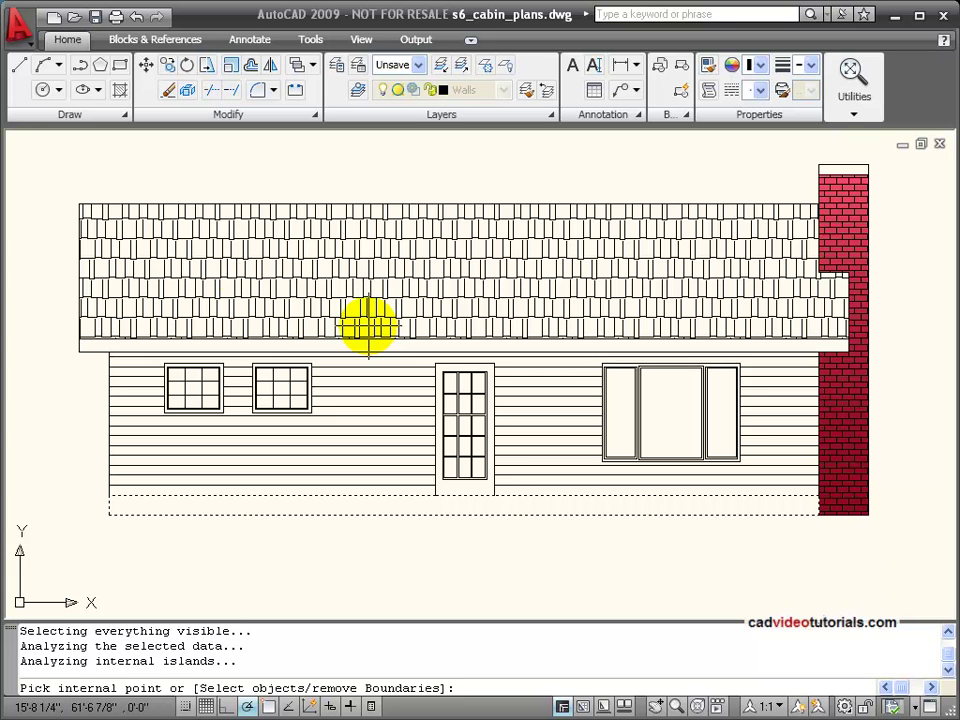
{"action": "key", "text": "Return"}
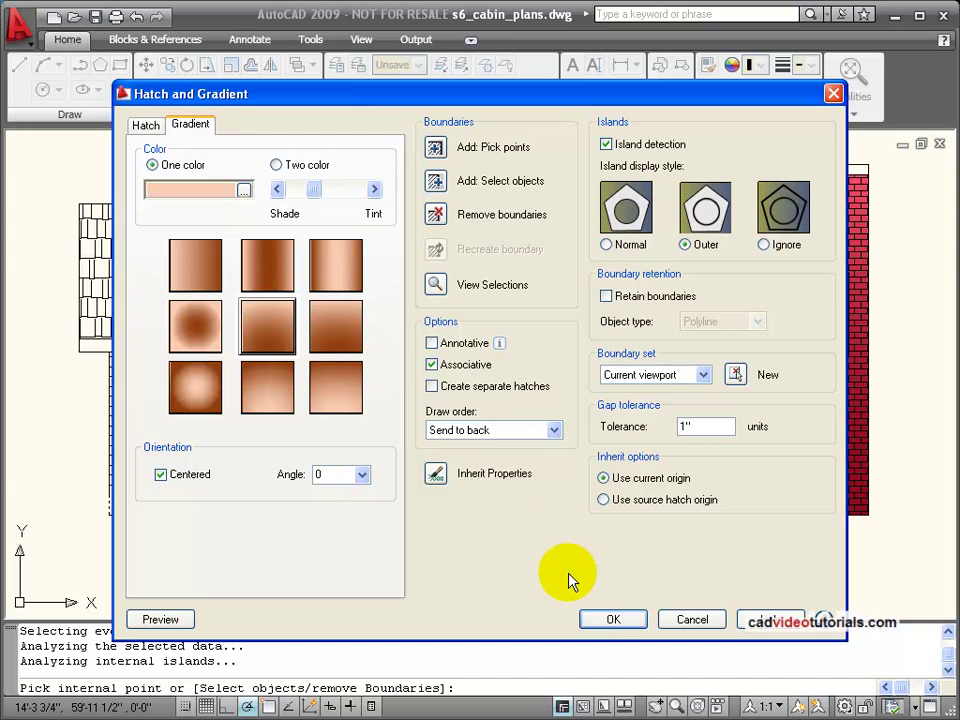
{"action": "left_click", "coordinate": [620, 619]}
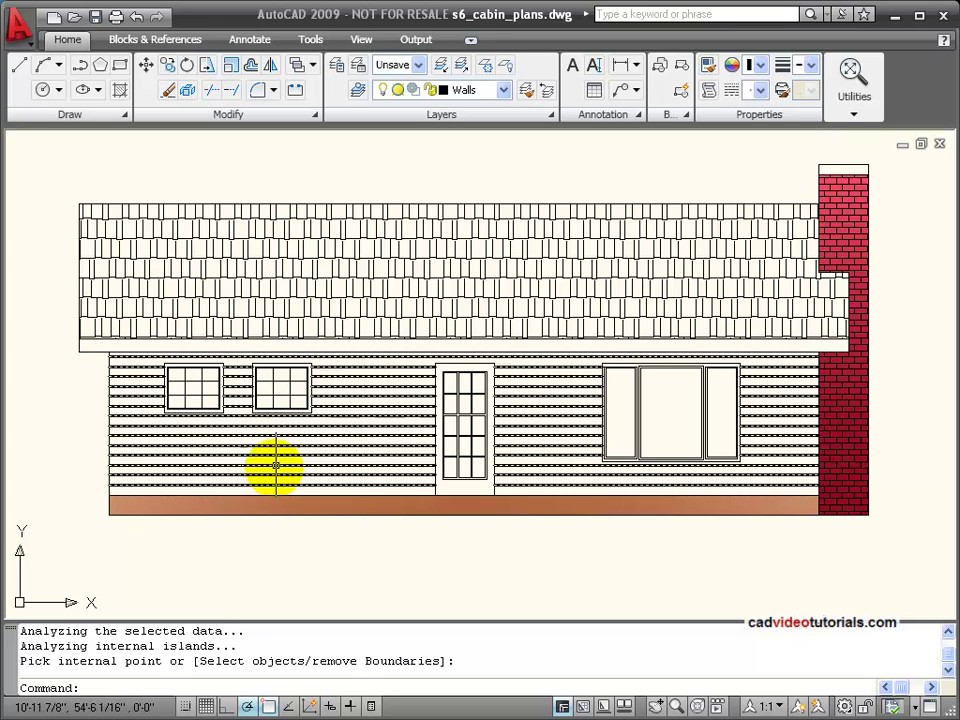
Step: Copy the foundation's peach gradient onto the fascia band under the roof with Inherit Properties
{"action": "left_click", "coordinate": [118, 90]}
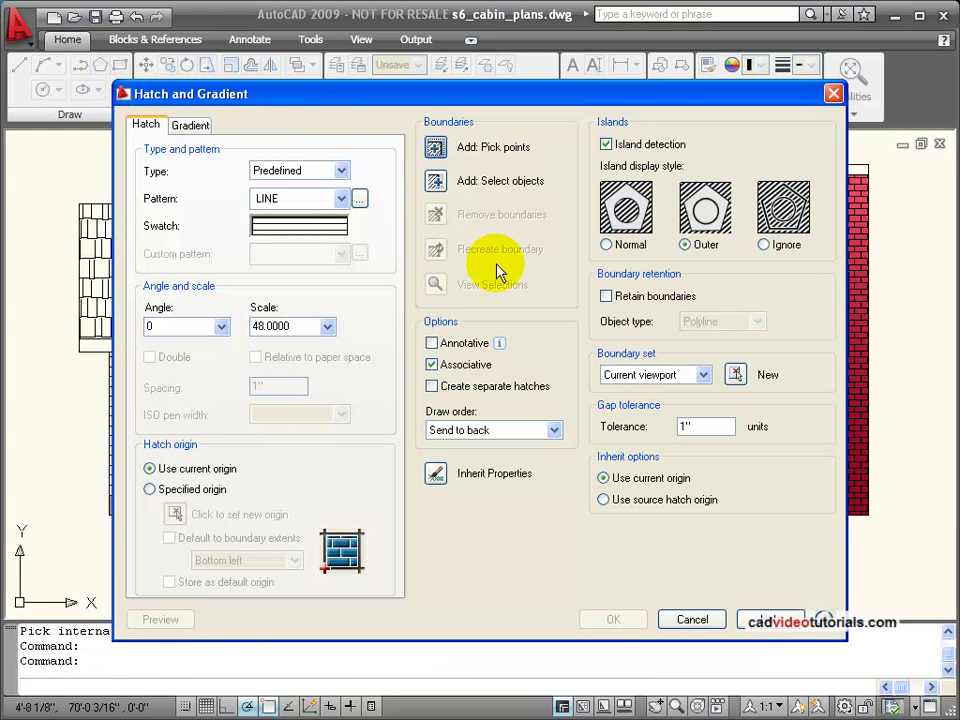
{"action": "left_click", "coordinate": [200, 128]}
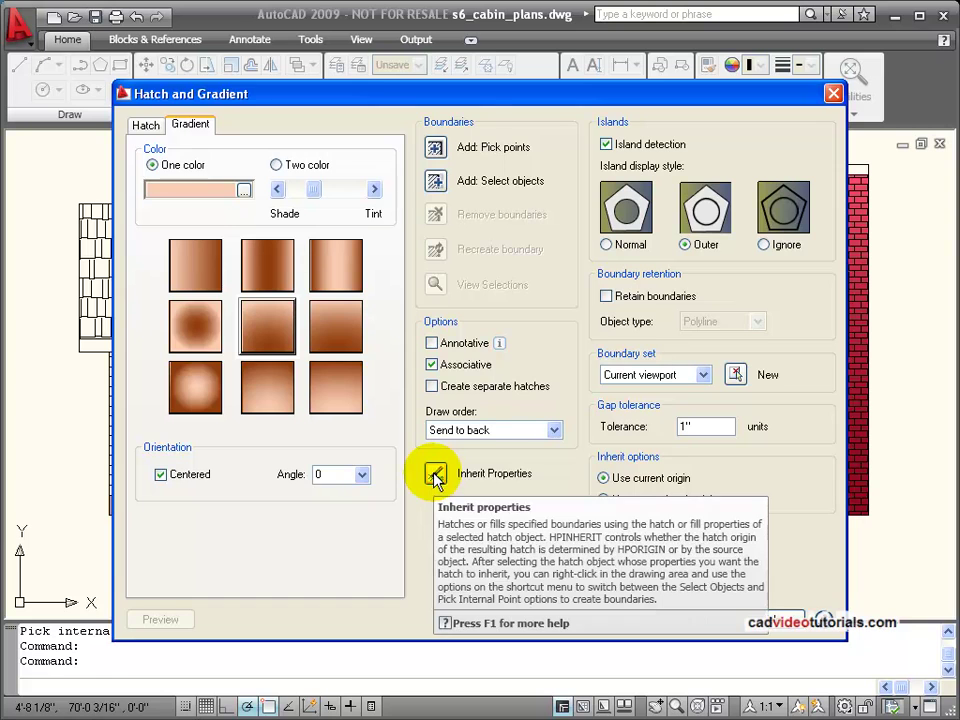
{"action": "left_click", "coordinate": [436, 476]}
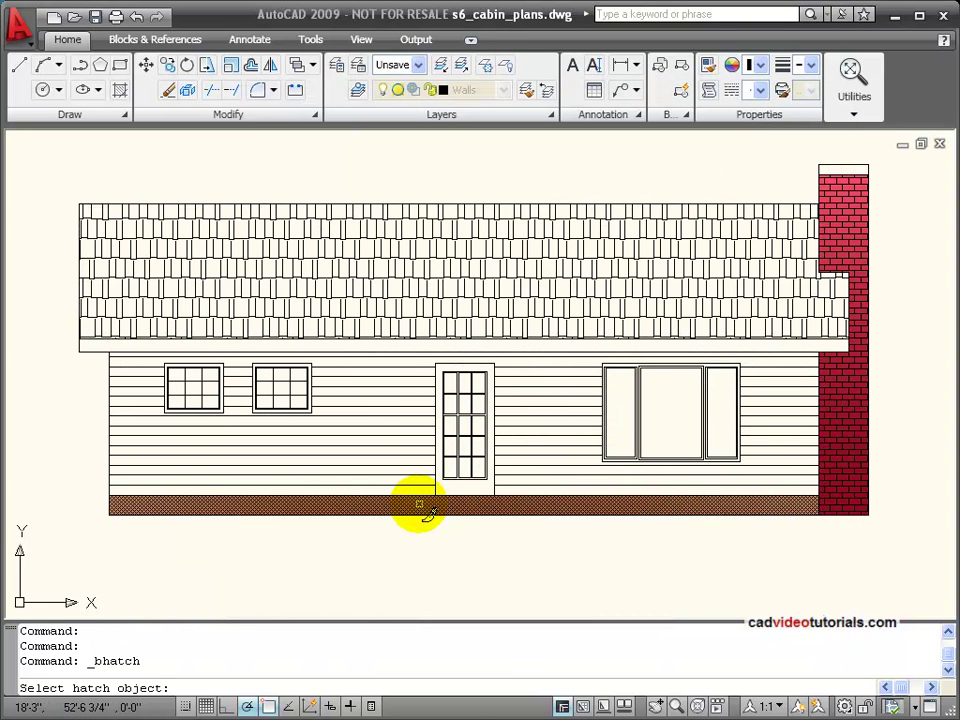
{"action": "left_click", "coordinate": [420, 505]}
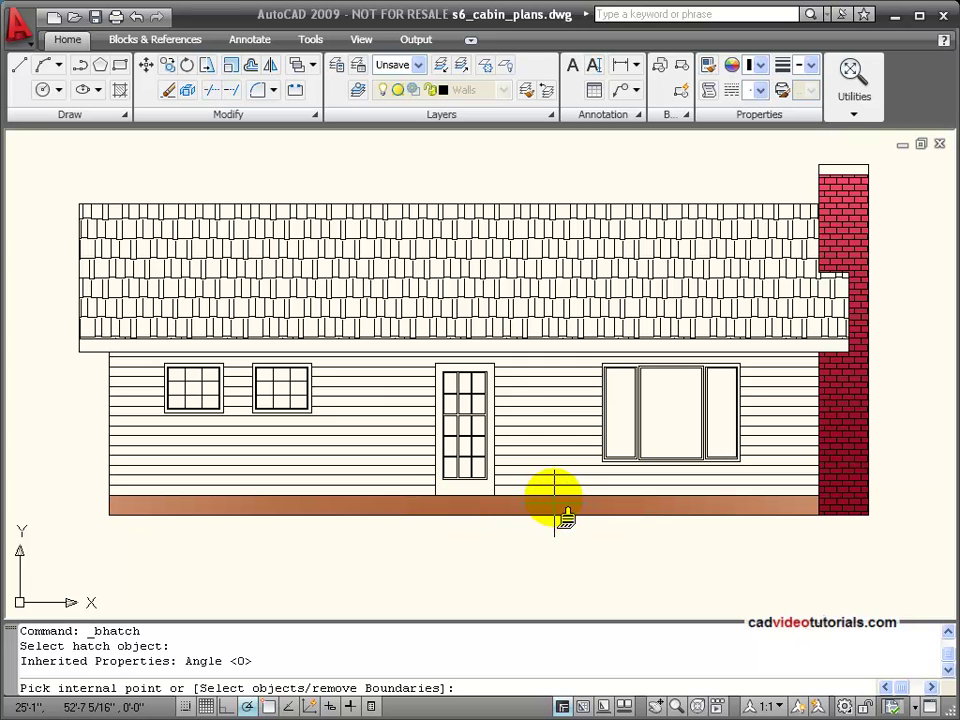
{"action": "left_click", "coordinate": [470, 344]}
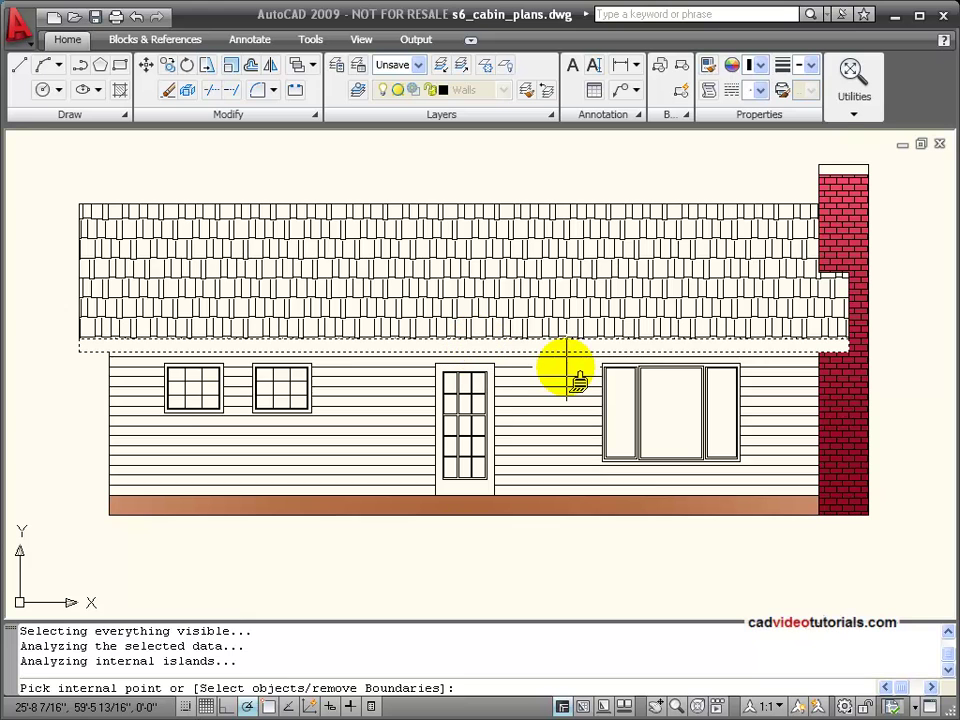
{"action": "key", "text": "Return"}
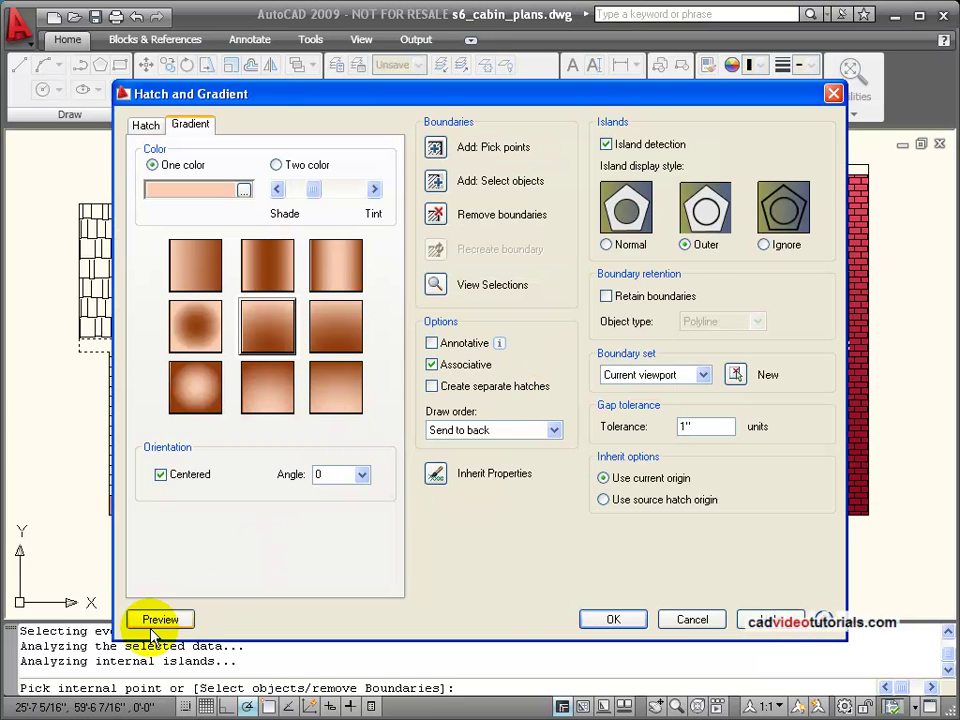
{"action": "left_click", "coordinate": [156, 617]}
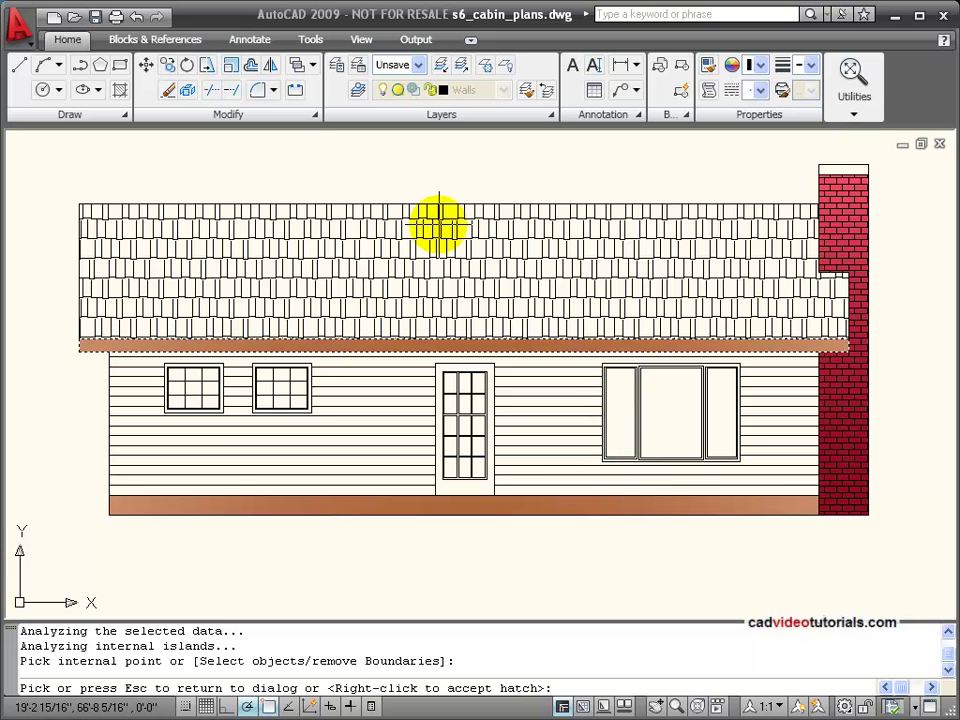
{"action": "left_click", "coordinate": [222, 245]}
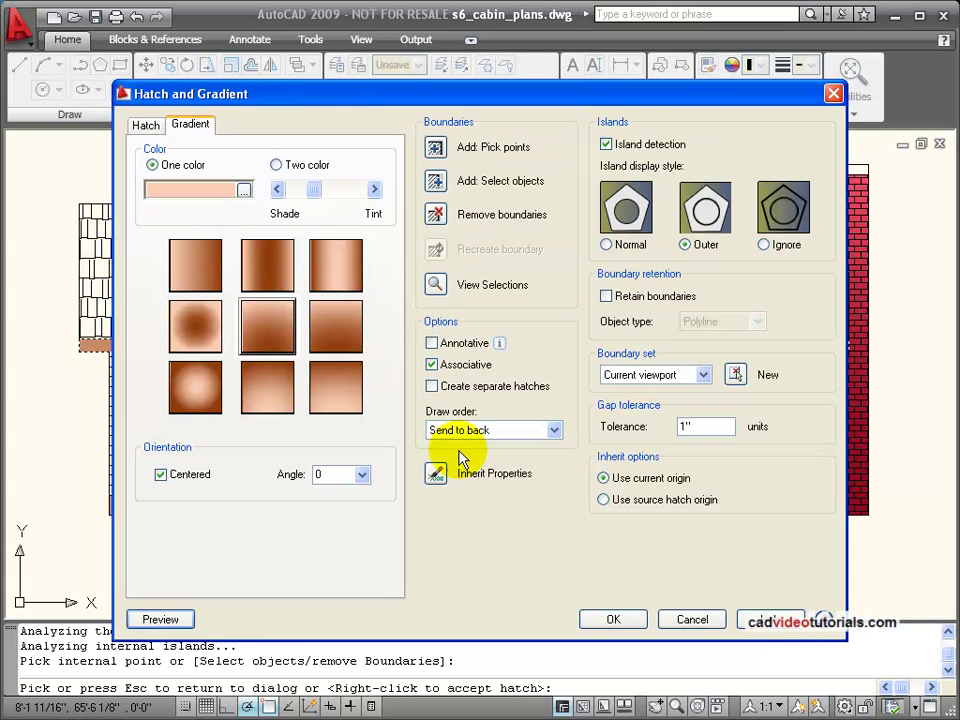
{"action": "left_click", "coordinate": [613, 620]}
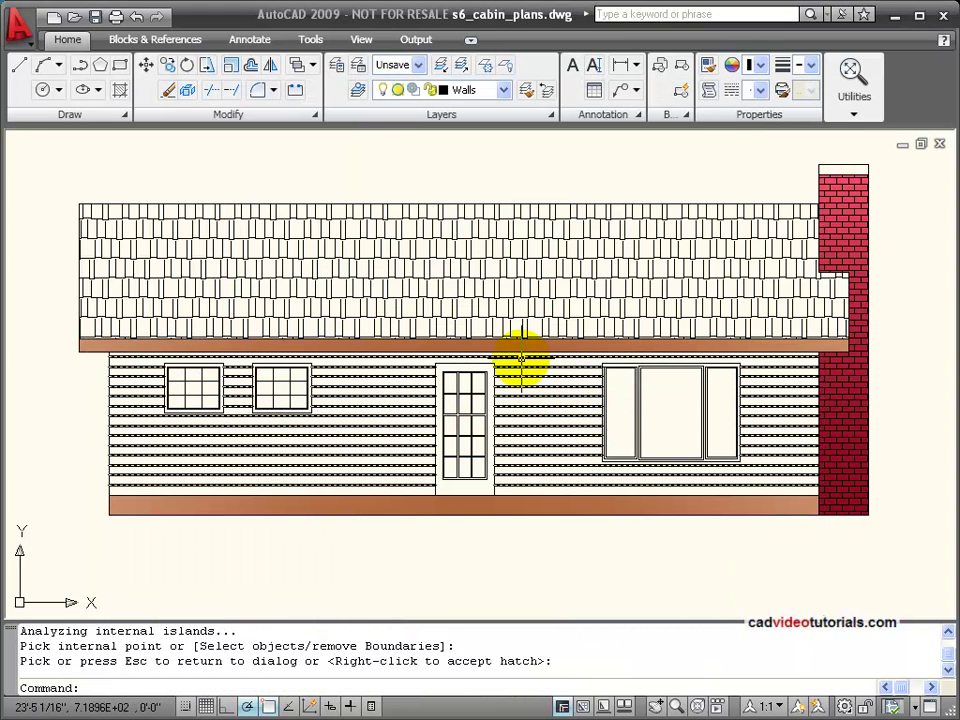
Step: Start a one-colour gradient fill using the gold DIC 9 colour-book colour
{"action": "left_click", "coordinate": [537, 410]}
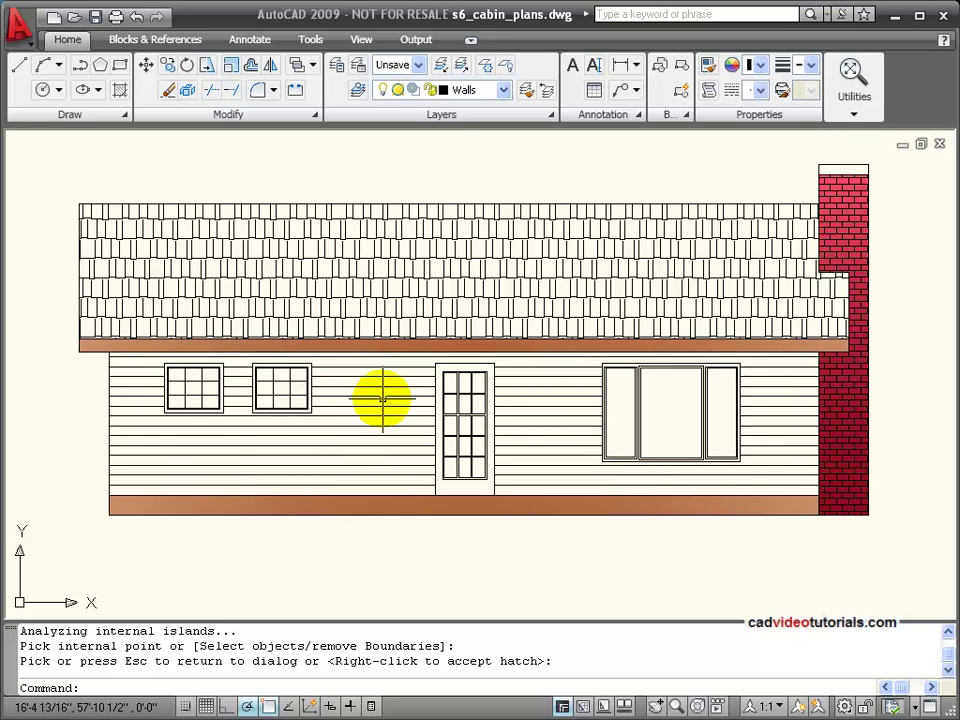
{"action": "left_click", "coordinate": [119, 90]}
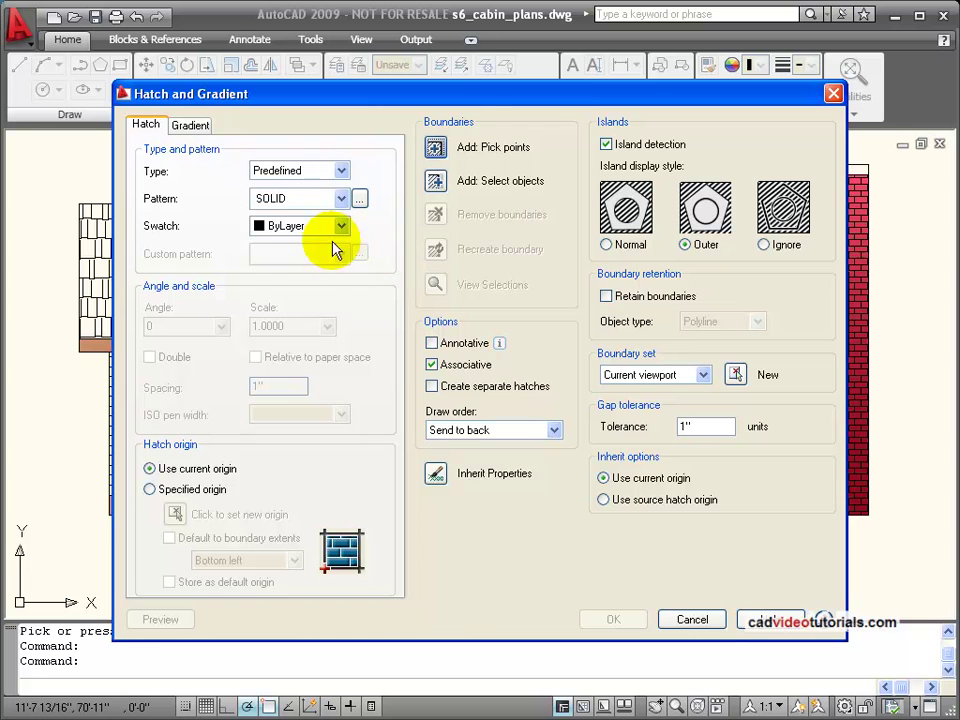
{"action": "left_click", "coordinate": [190, 122]}
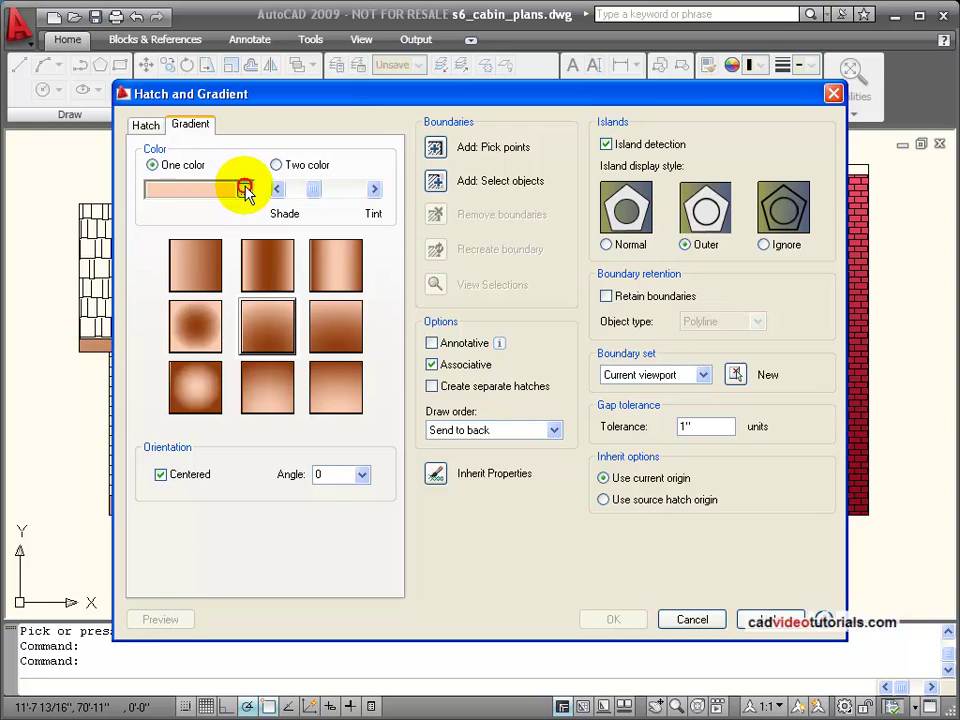
{"action": "left_click", "coordinate": [245, 190]}
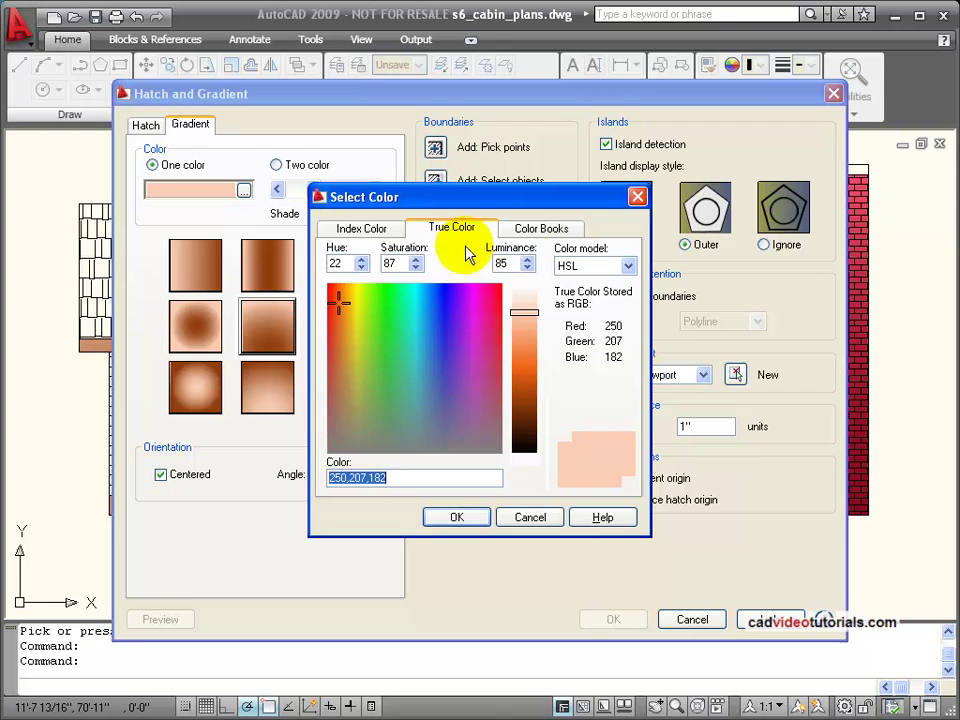
{"action": "left_click", "coordinate": [522, 228]}
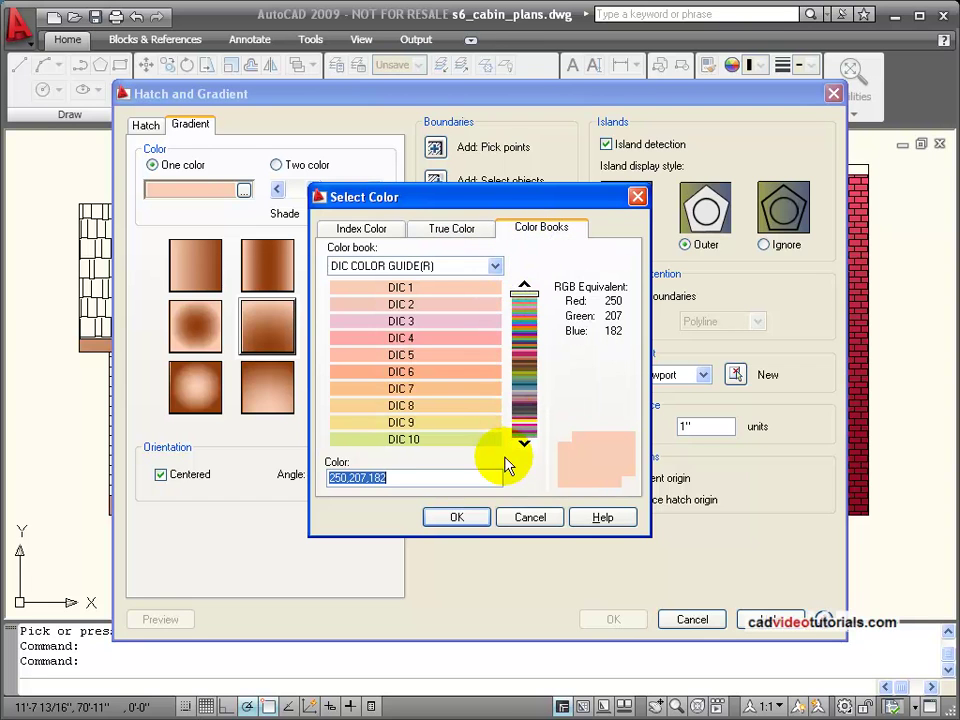
{"action": "left_click", "coordinate": [471, 422]}
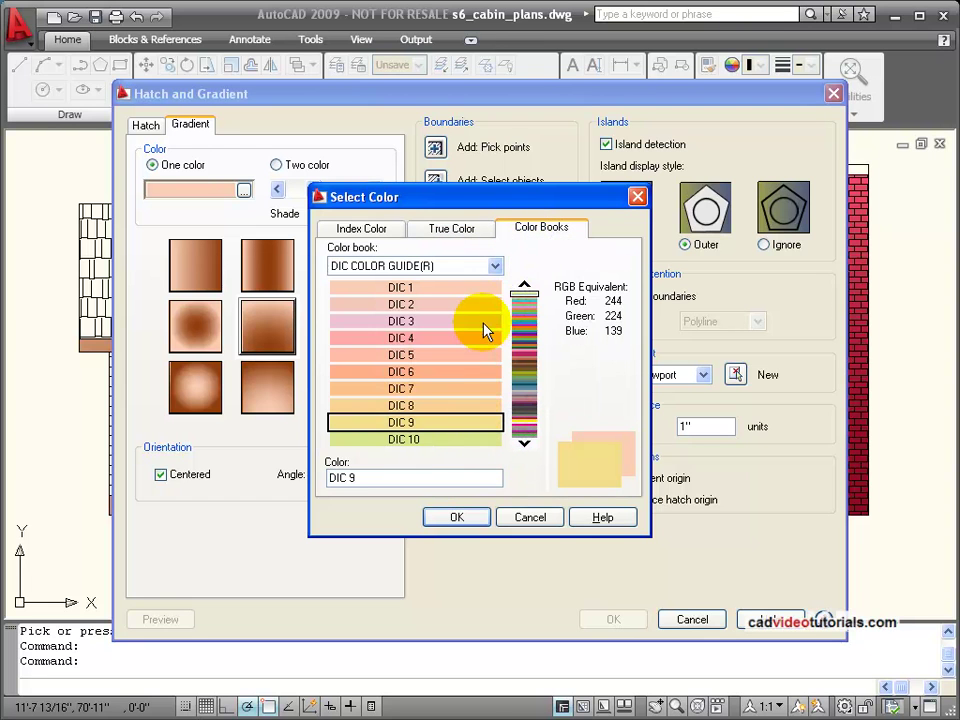
{"action": "left_click", "coordinate": [458, 517]}
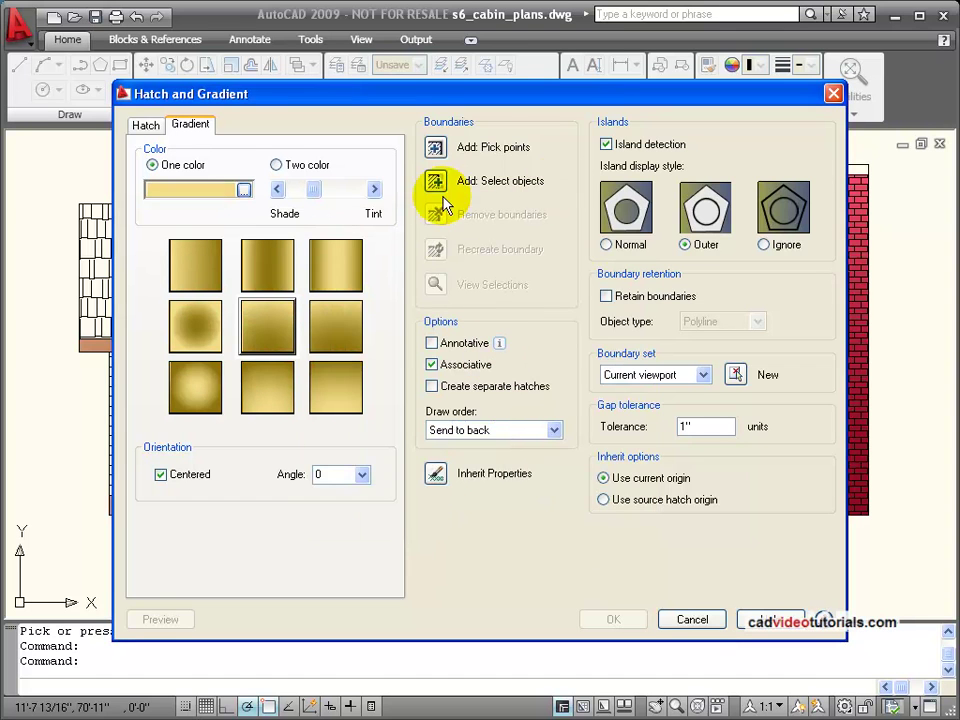
Step: Apply the gold gradient to the siding wall, leaving the windows and door clear
{"action": "left_click", "coordinate": [437, 150]}
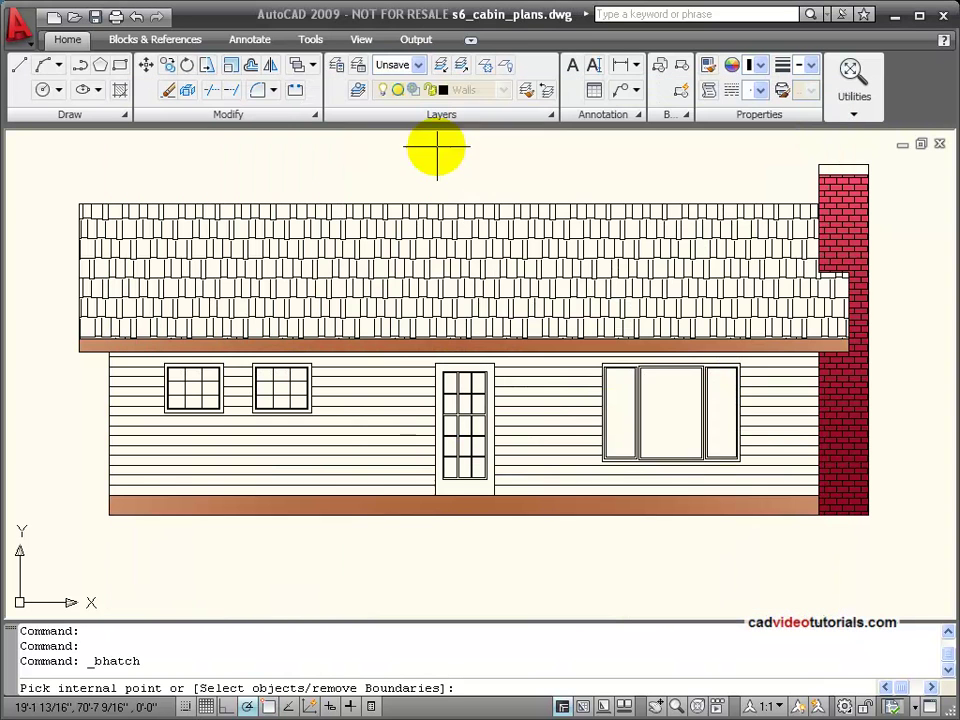
{"action": "left_click", "coordinate": [390, 430]}
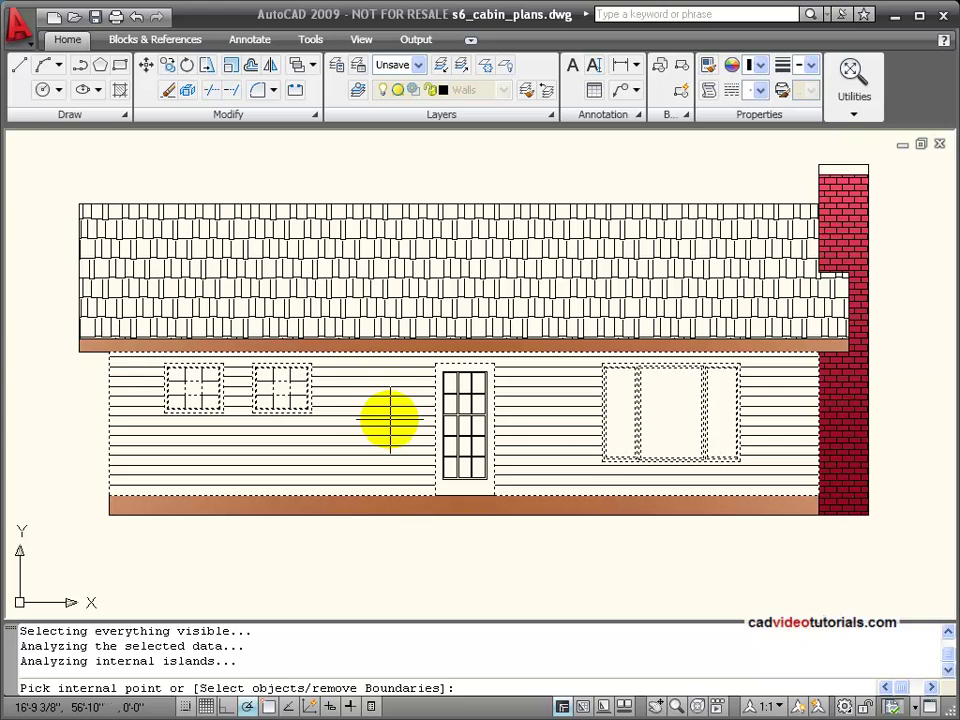
{"action": "key", "text": "Return"}
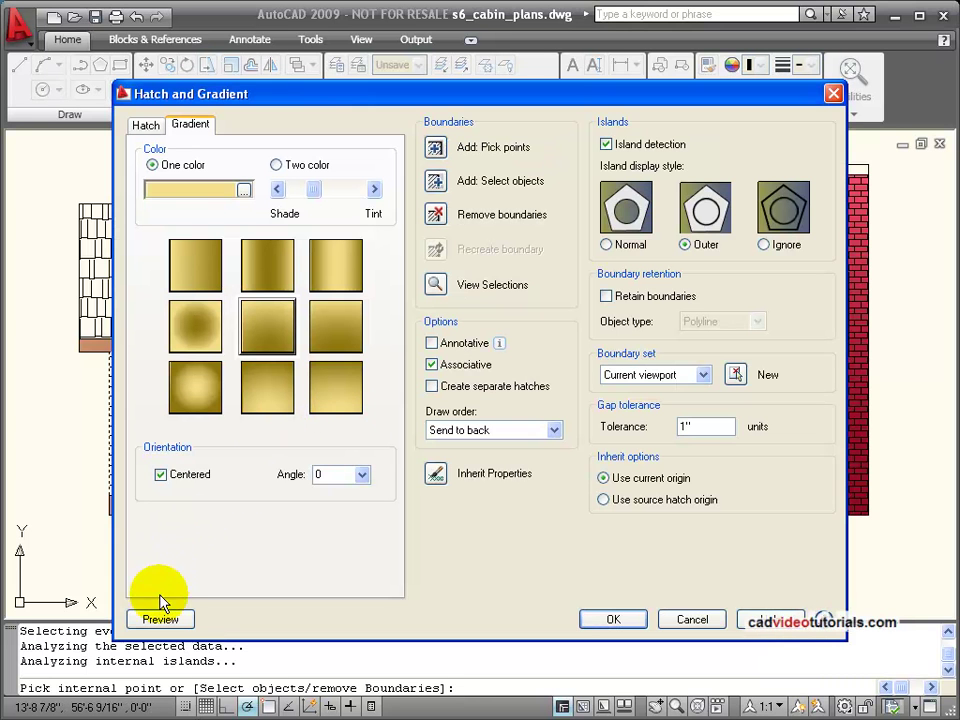
{"action": "left_click", "coordinate": [160, 618]}
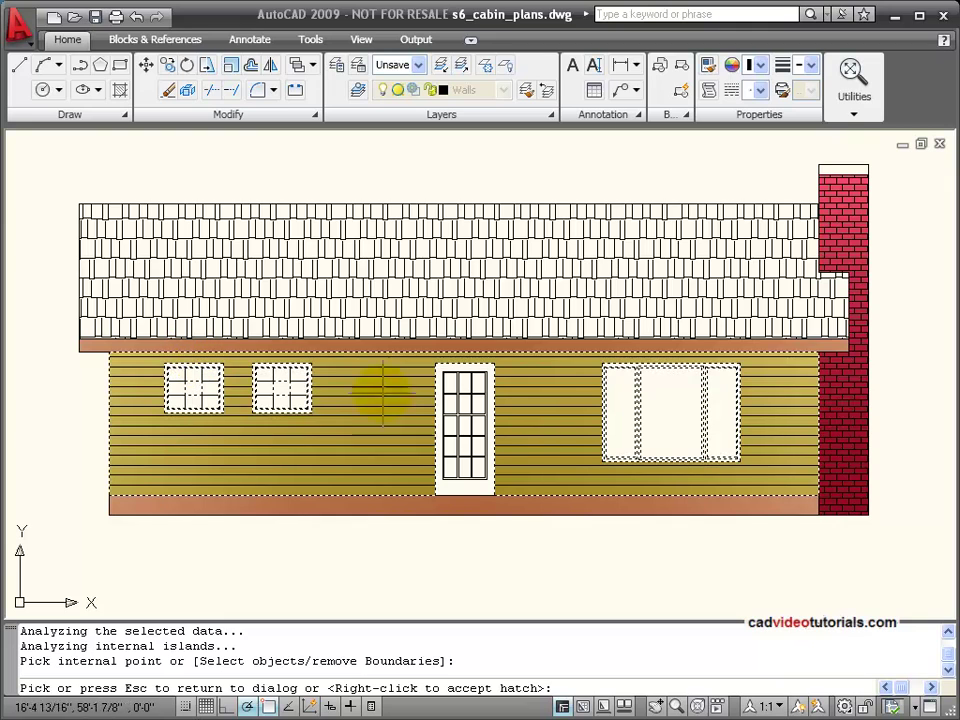
{"action": "left_click", "coordinate": [555, 345]}
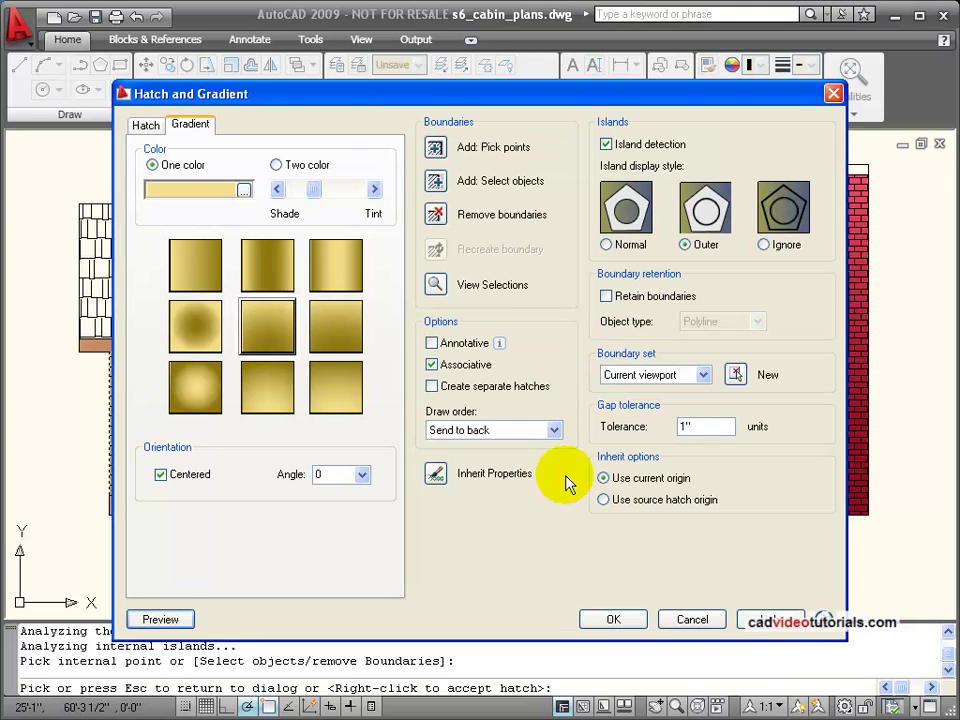
{"action": "left_click", "coordinate": [614, 620]}
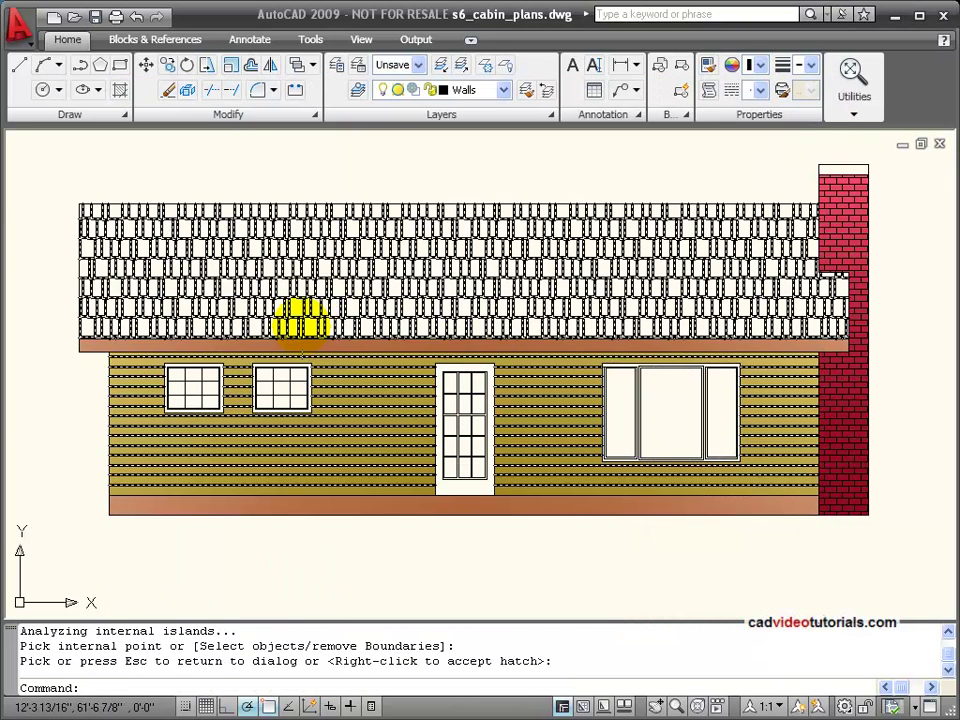
Step: Undo the last hatch and start a one-colour gradient lightened to tan RGB 208,137,93
{"action": "key", "text": "ctrl+z"}
{"action": "key", "text": "ctrl+z"}
{"action": "key", "text": "ctrl+z"}
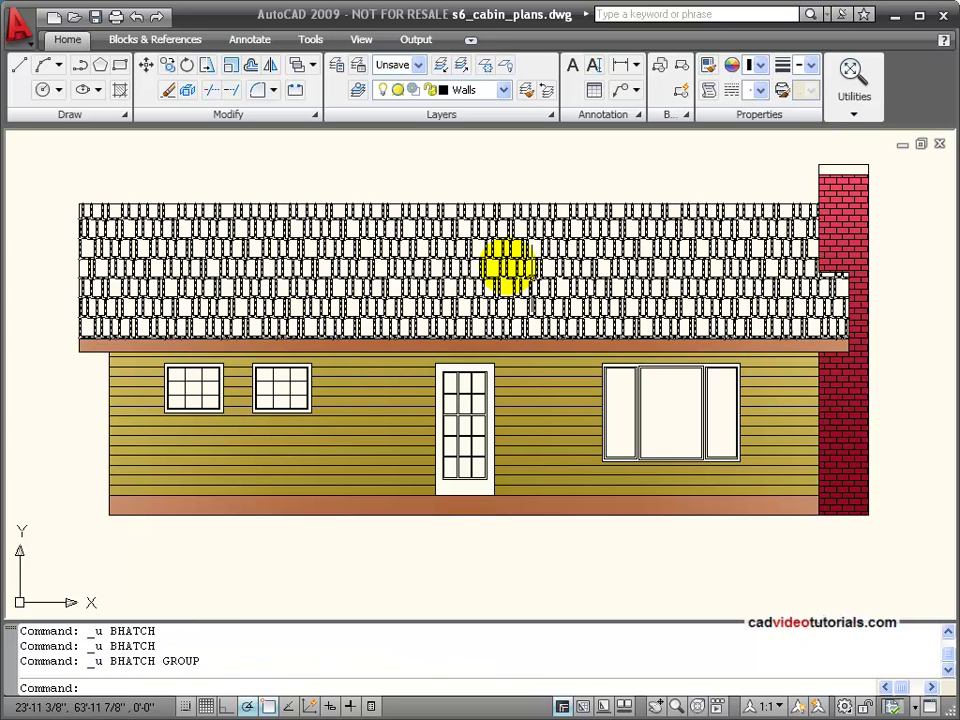
{"action": "left_click", "coordinate": [118, 113]}
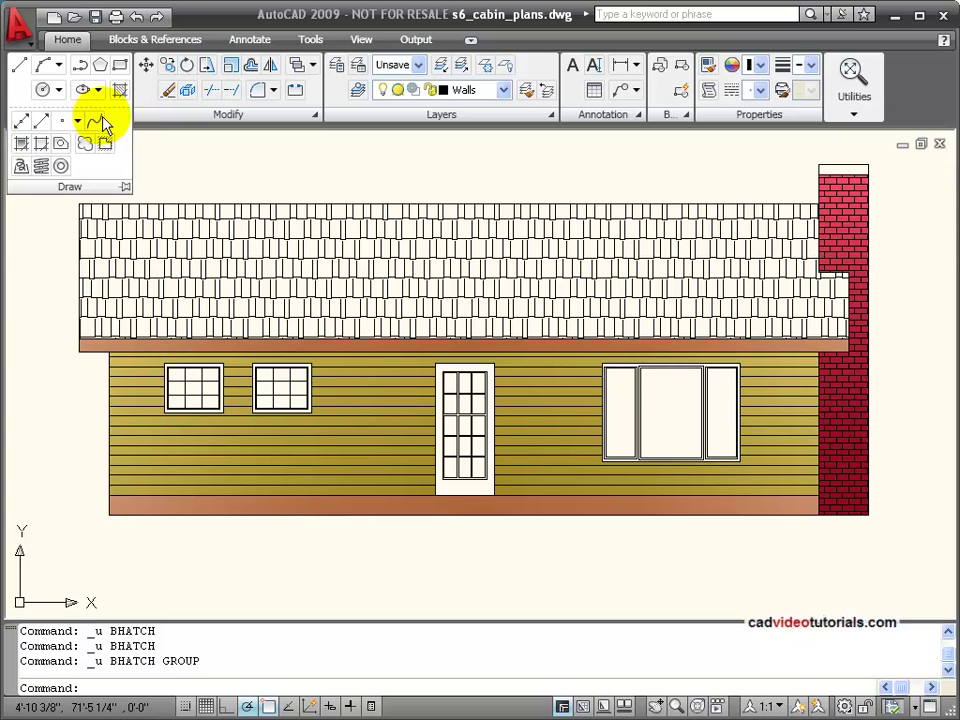
{"action": "left_click", "coordinate": [22, 145]}
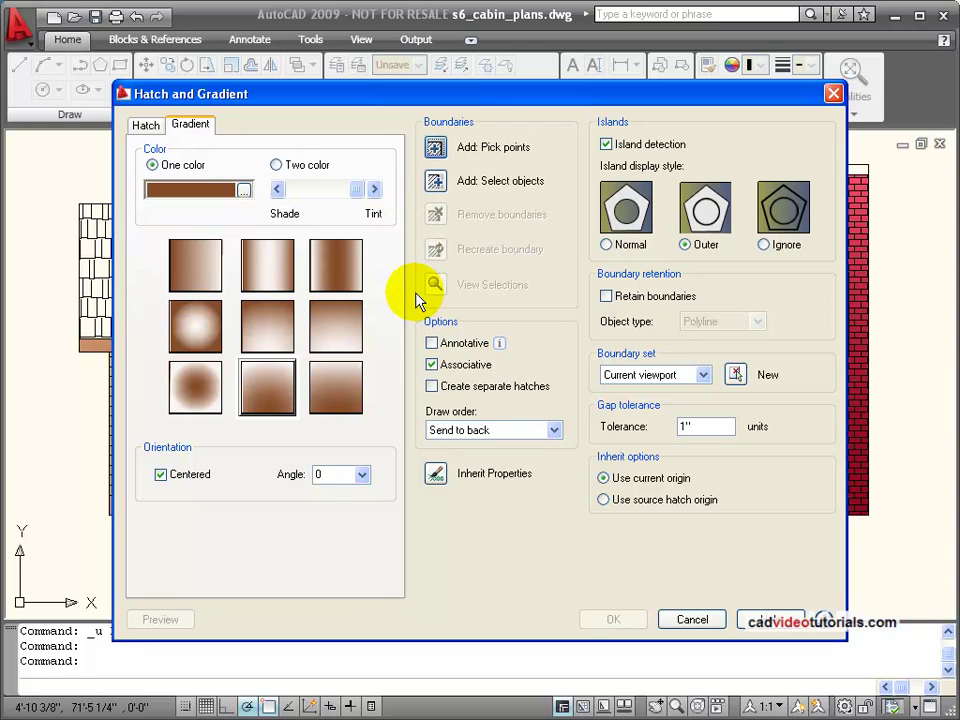
{"action": "left_click", "coordinate": [242, 190]}
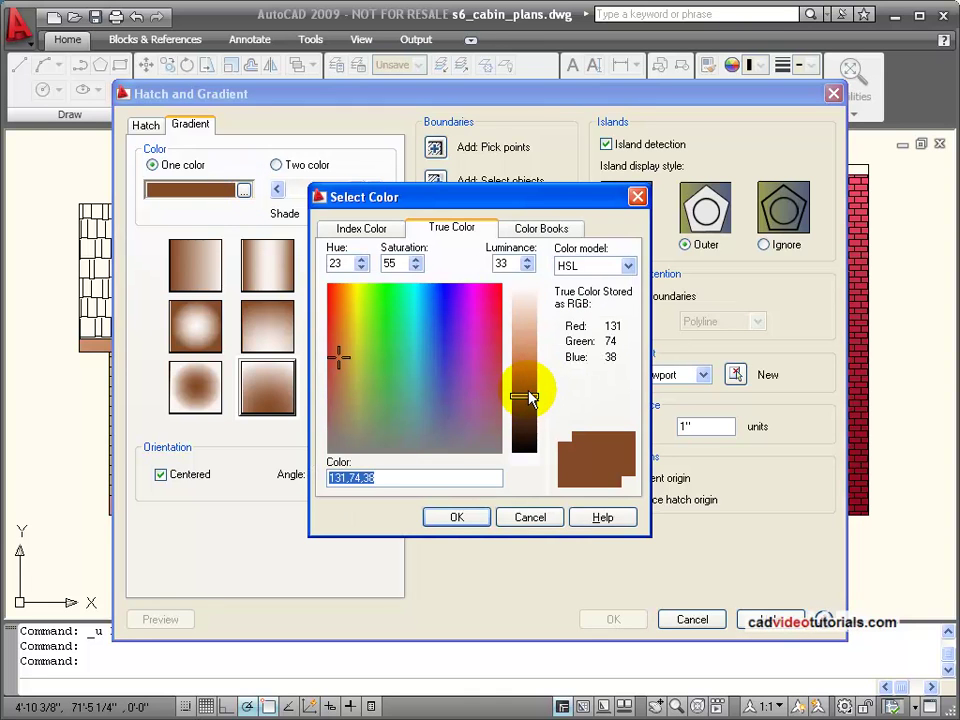
{"action": "left_click_drag", "start_coordinate": [530, 397], "coordinate": [536, 355]}
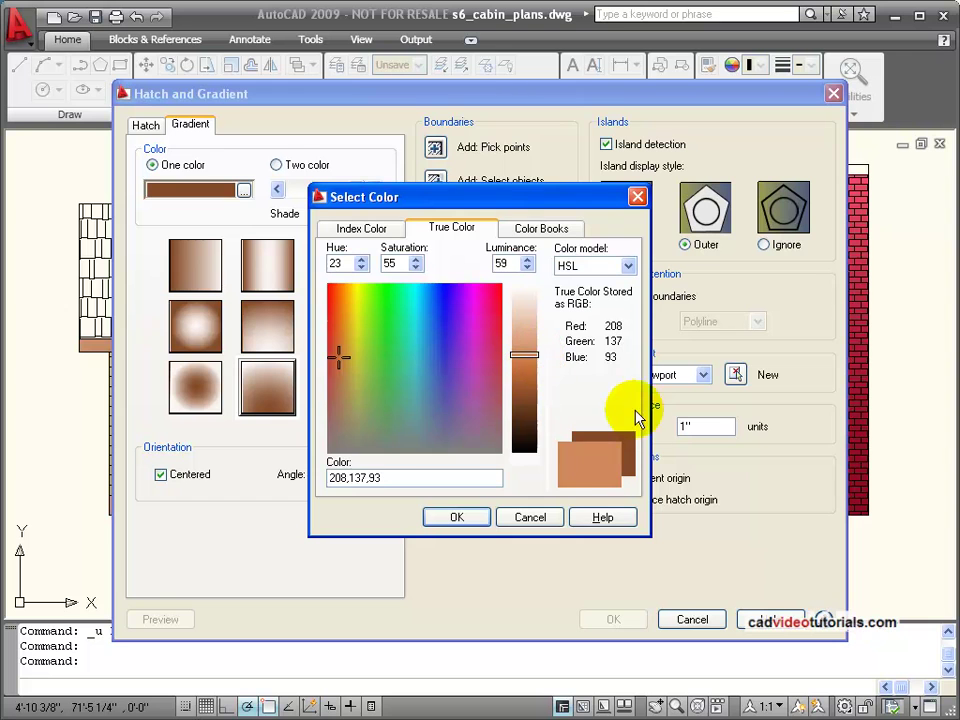
{"action": "left_click", "coordinate": [457, 517]}
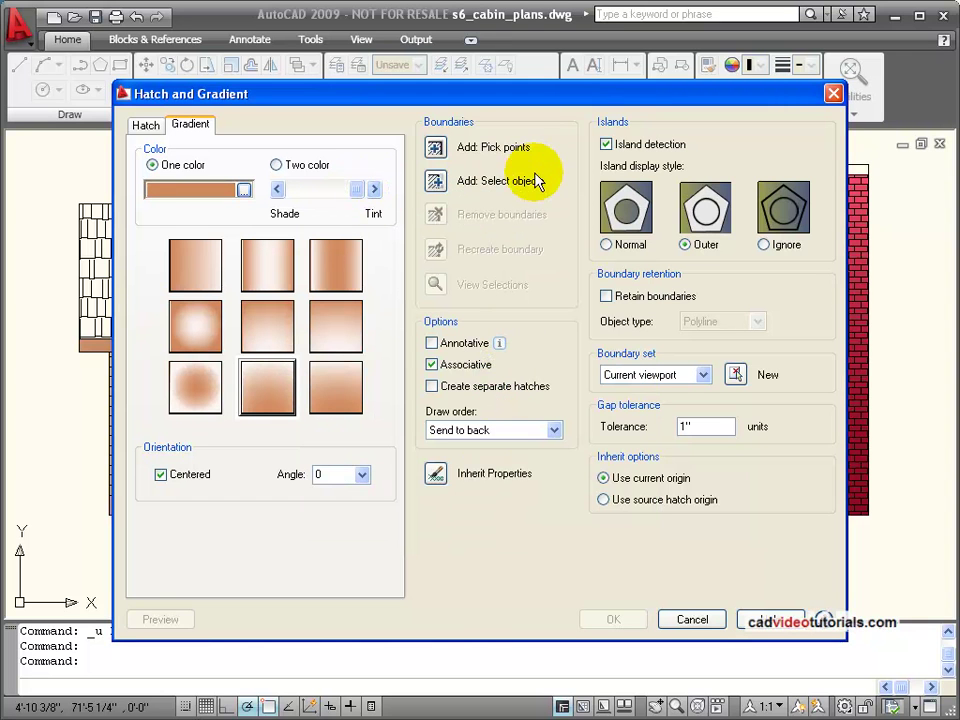
Step: Pick the roof as the tan gradient's area and set its draw order to Bring to front
{"action": "left_click", "coordinate": [437, 148]}
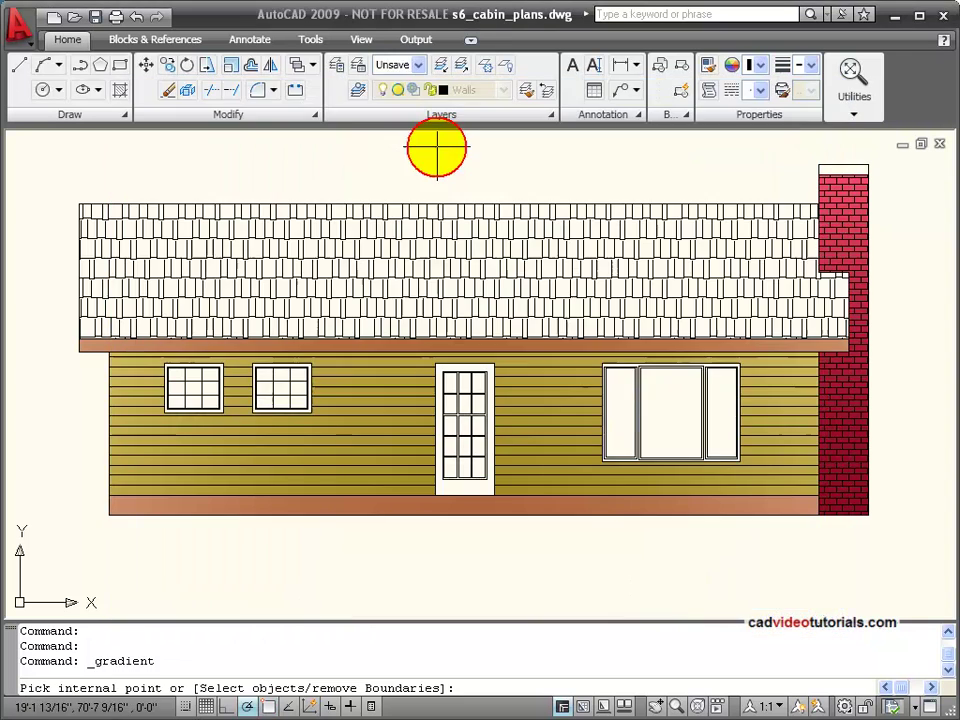
{"action": "left_click", "coordinate": [502, 263]}
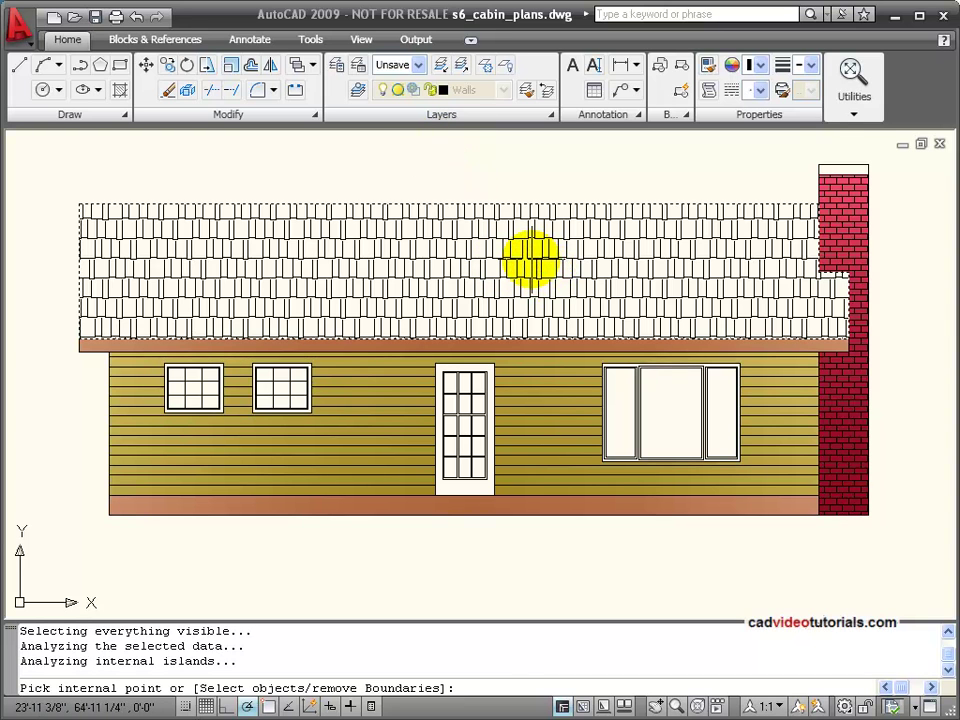
{"action": "key", "text": "Return"}
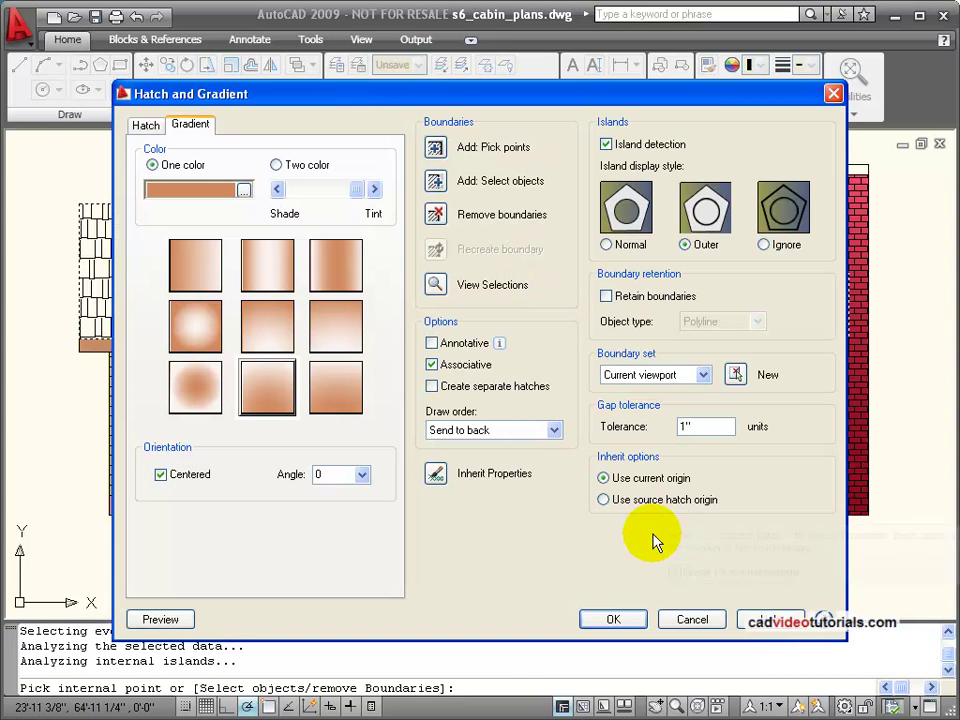
{"action": "left_click", "coordinate": [180, 618]}
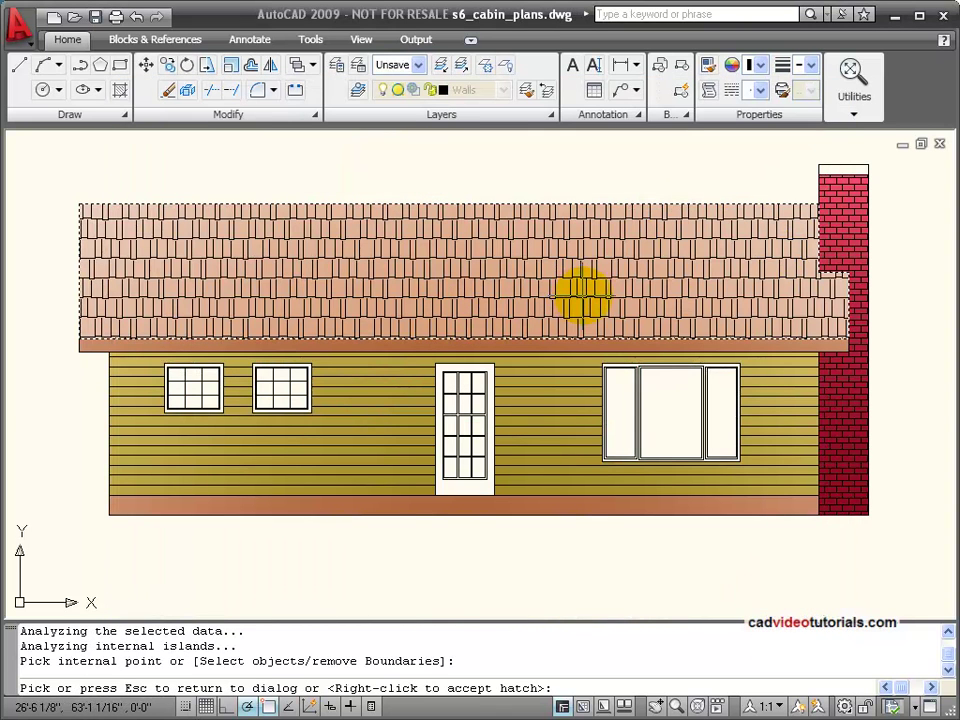
{"action": "left_click", "coordinate": [709, 308]}
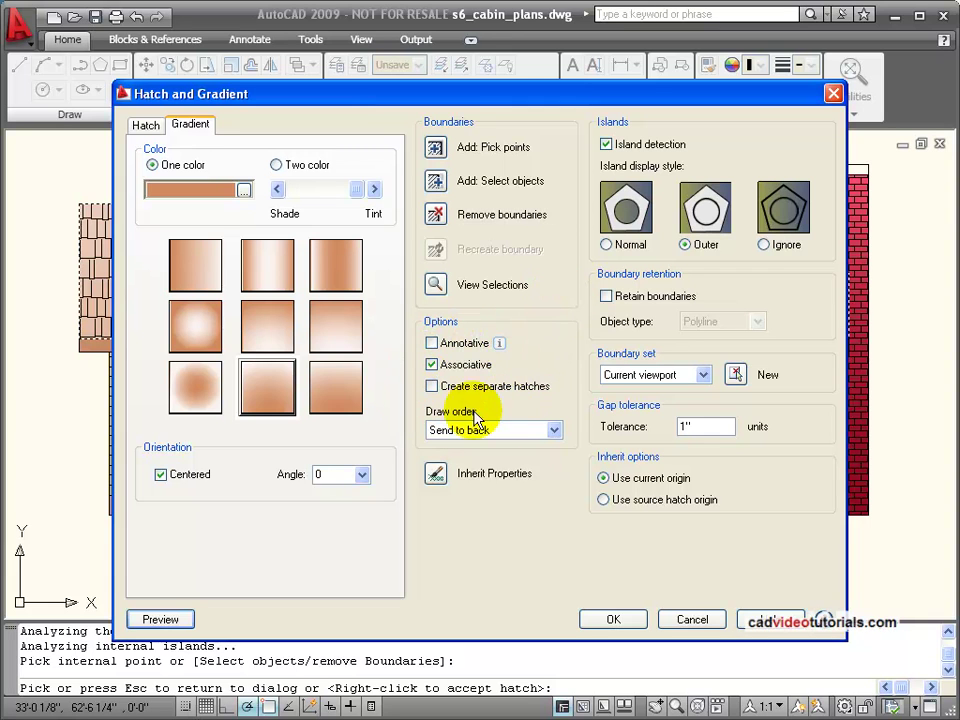
{"action": "left_click", "coordinate": [554, 431]}
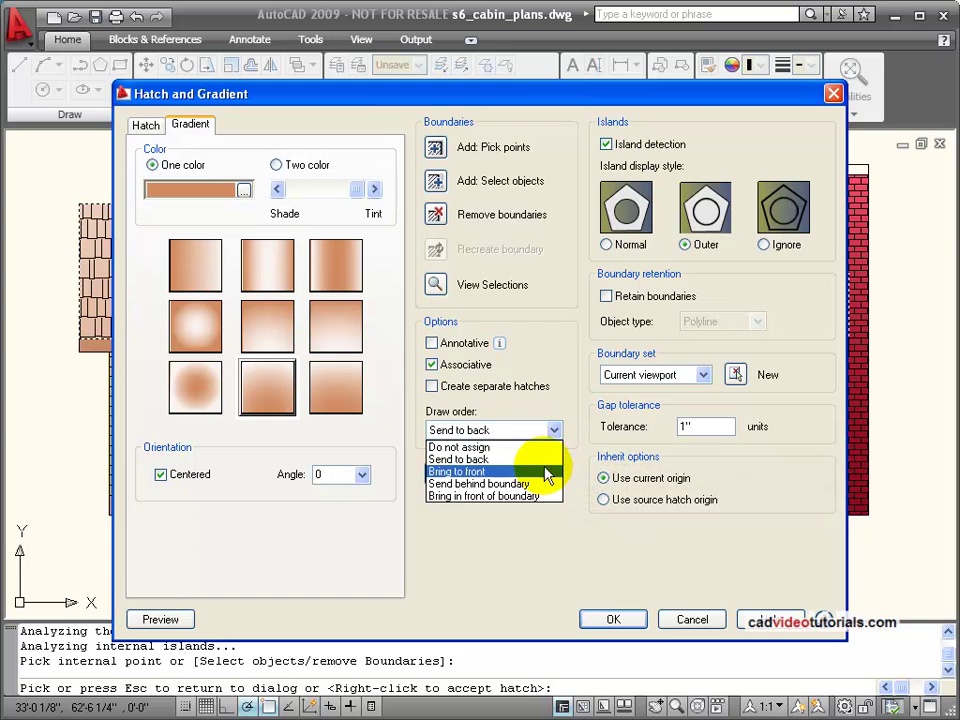
{"action": "left_click", "coordinate": [543, 472]}
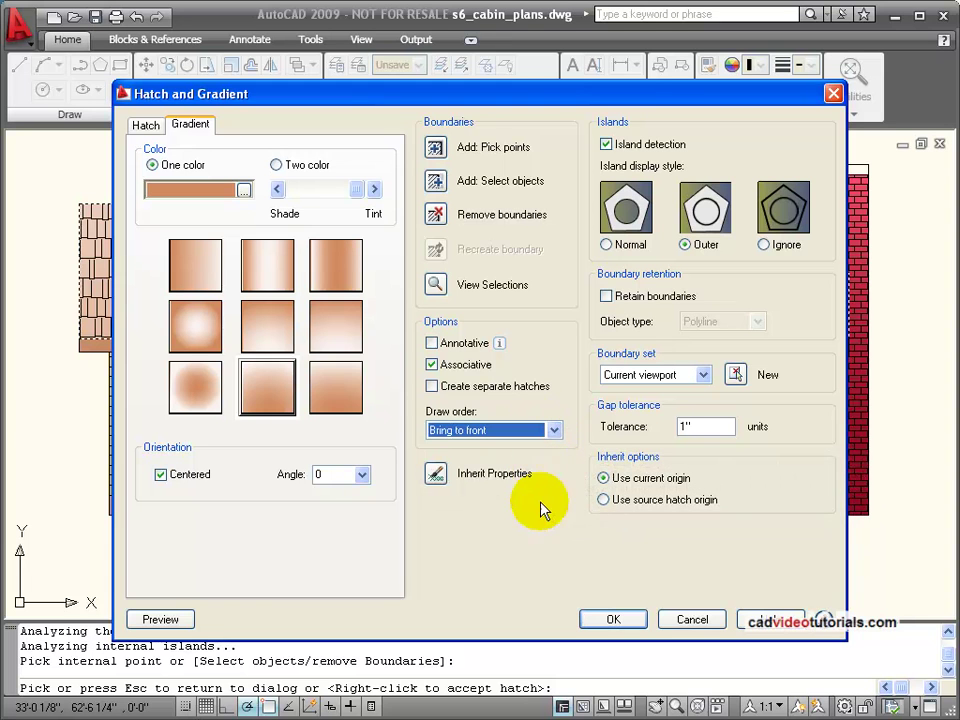
Step: Send the roof gradient to back behind the shingles, using a style darkening toward the bottom
{"action": "left_click", "coordinate": [180, 621]}
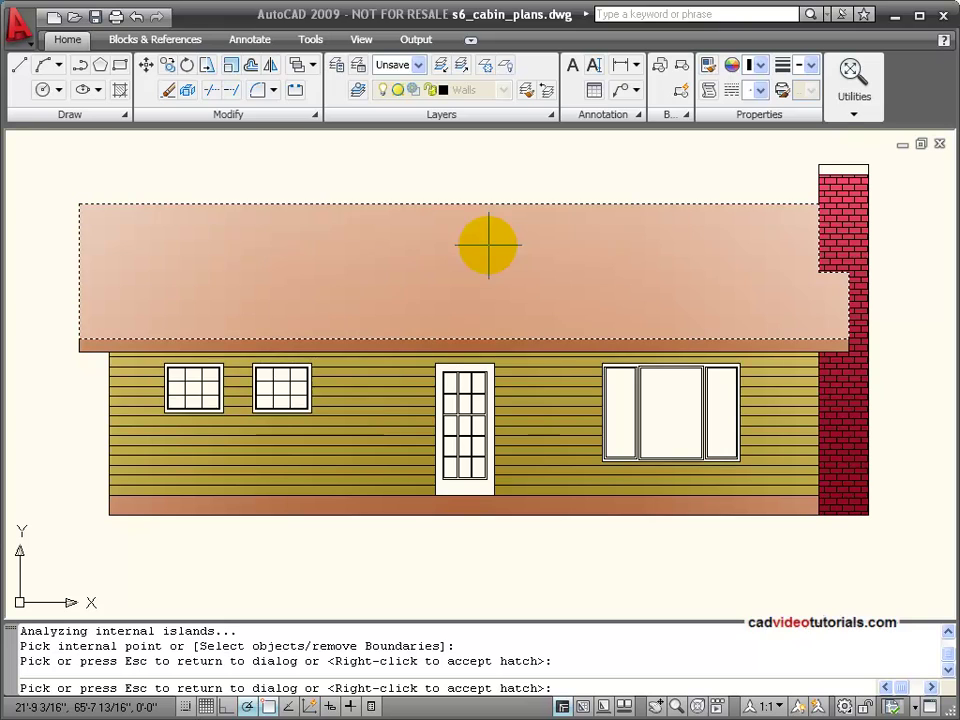
{"action": "key", "text": "Escape"}
{"action": "left_click", "coordinate": [554, 430]}
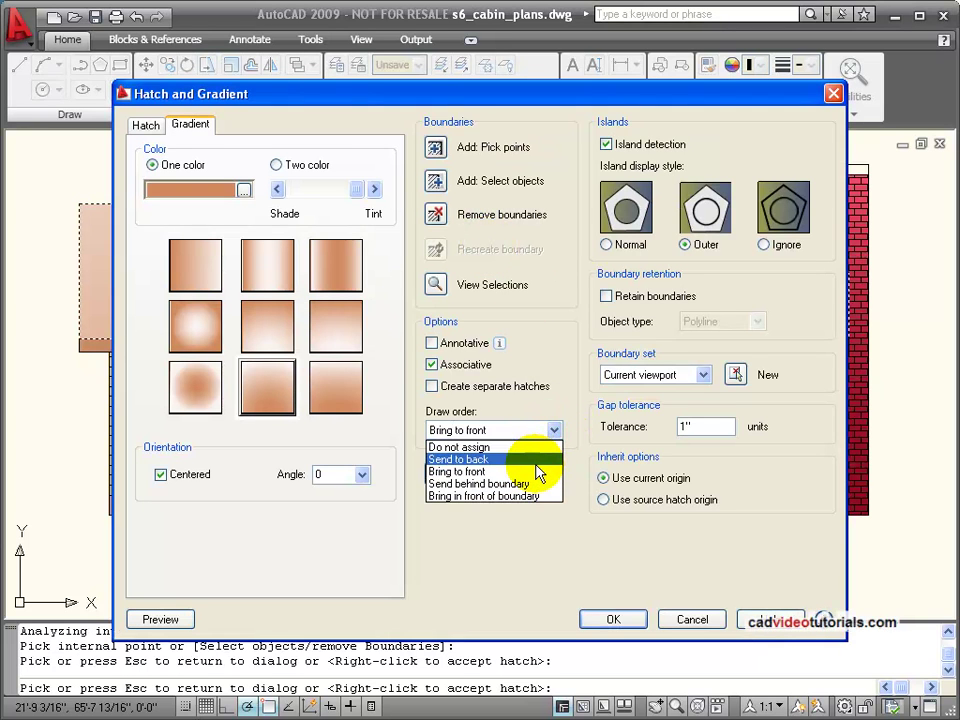
{"action": "left_click", "coordinate": [537, 460]}
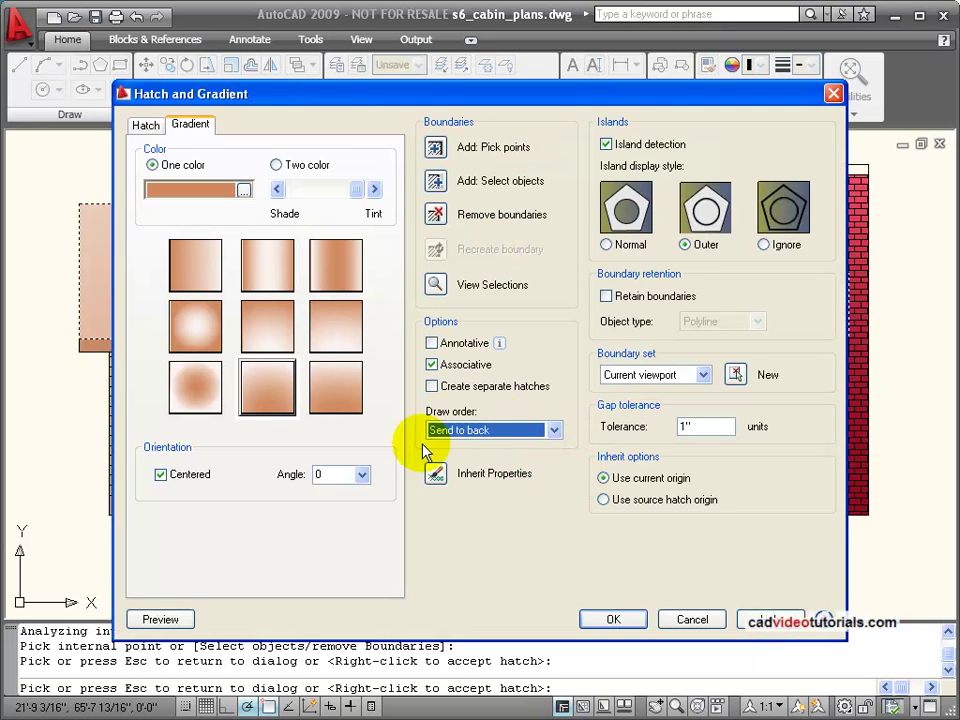
{"action": "left_click", "coordinate": [160, 620]}
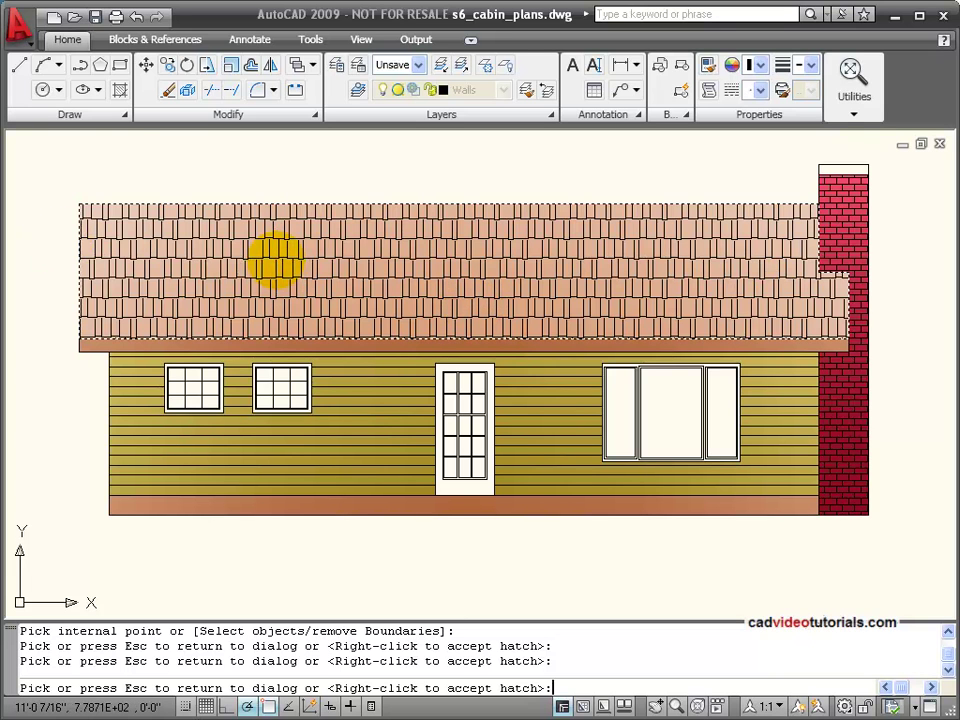
{"action": "left_click", "coordinate": [275, 262]}
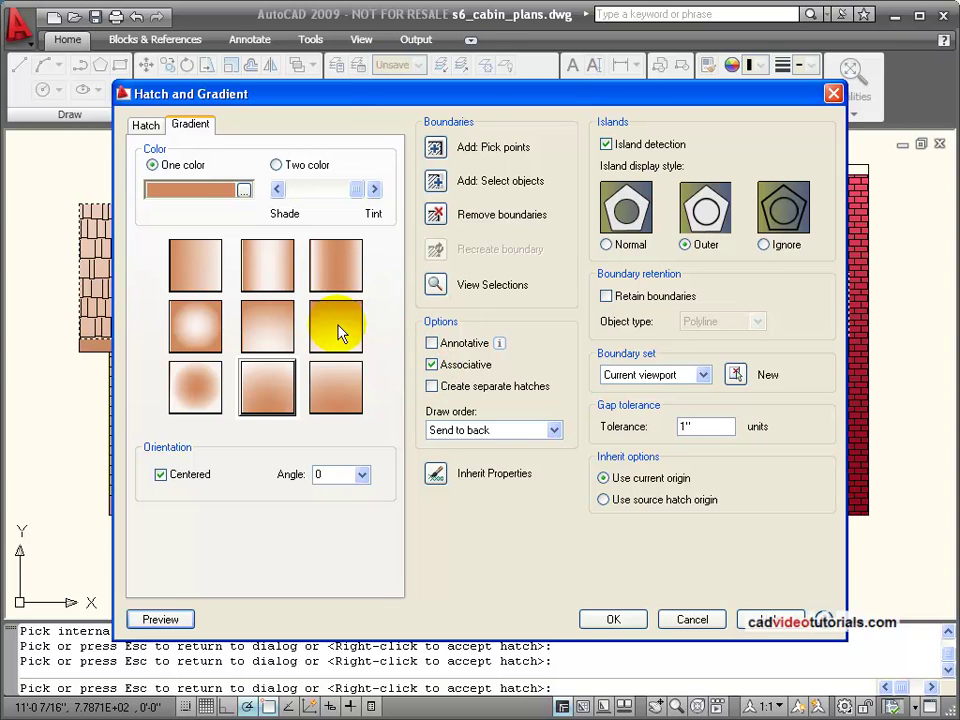
{"action": "left_click", "coordinate": [275, 385]}
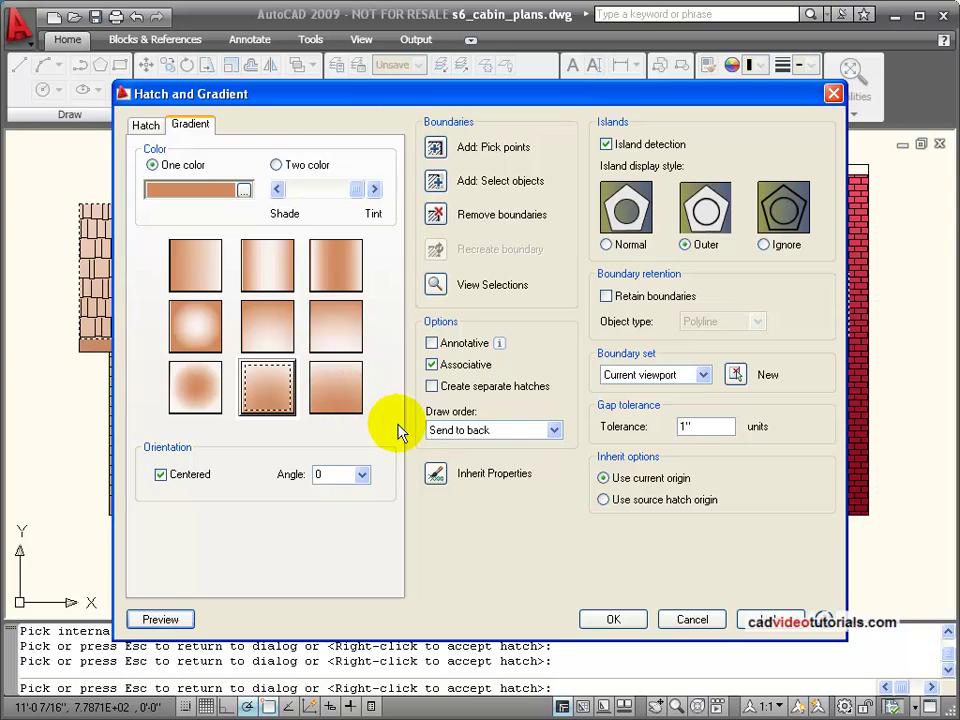
{"action": "left_click", "coordinate": [160, 620]}
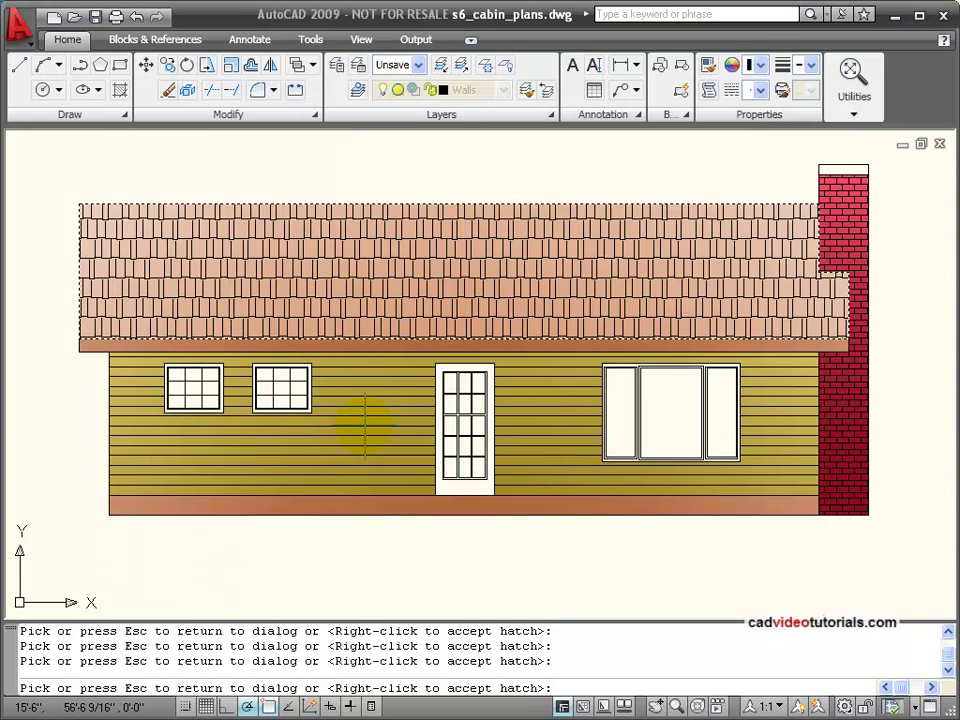
{"action": "left_click", "coordinate": [450, 310]}
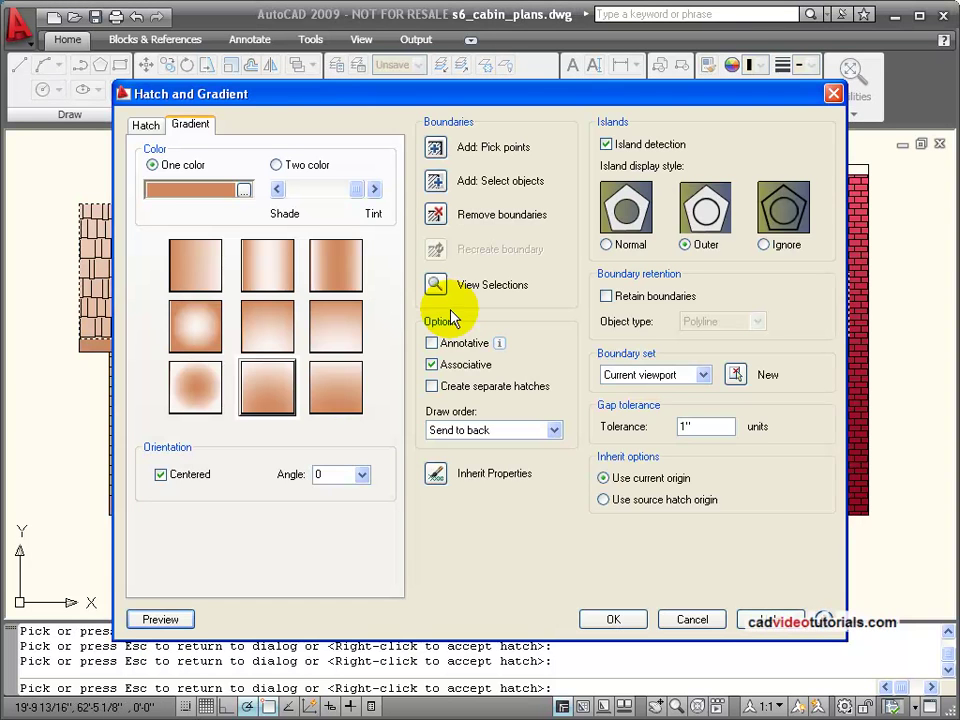
Step: Apply the roof gradient, then set up a new SOLID hatch in index colour 170 blue
{"action": "left_click", "coordinate": [611, 679]}
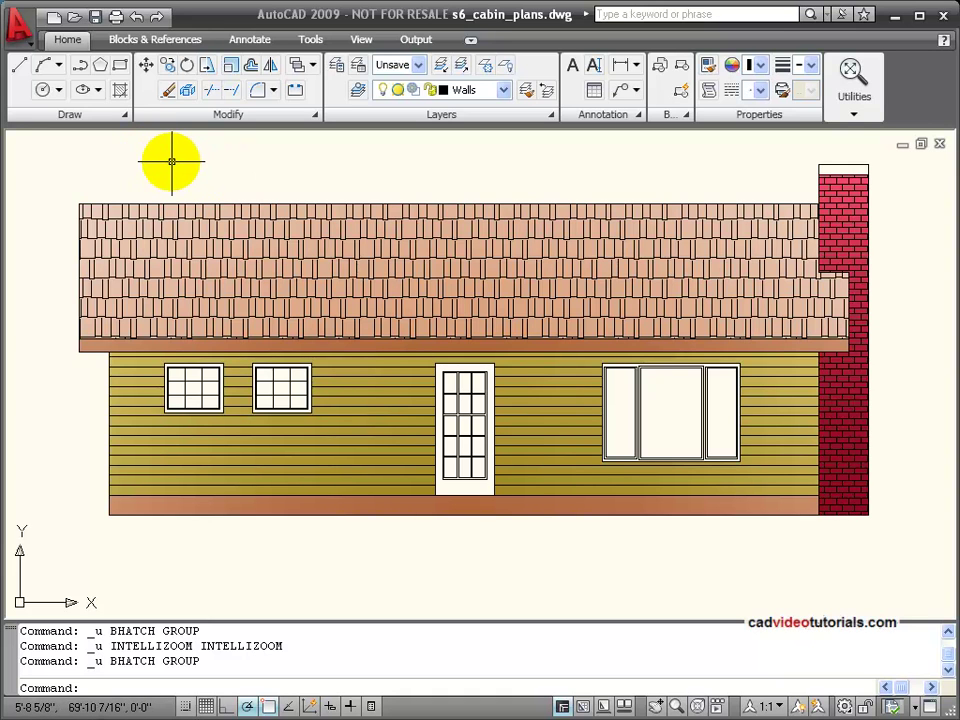
{"action": "left_click", "coordinate": [120, 91]}
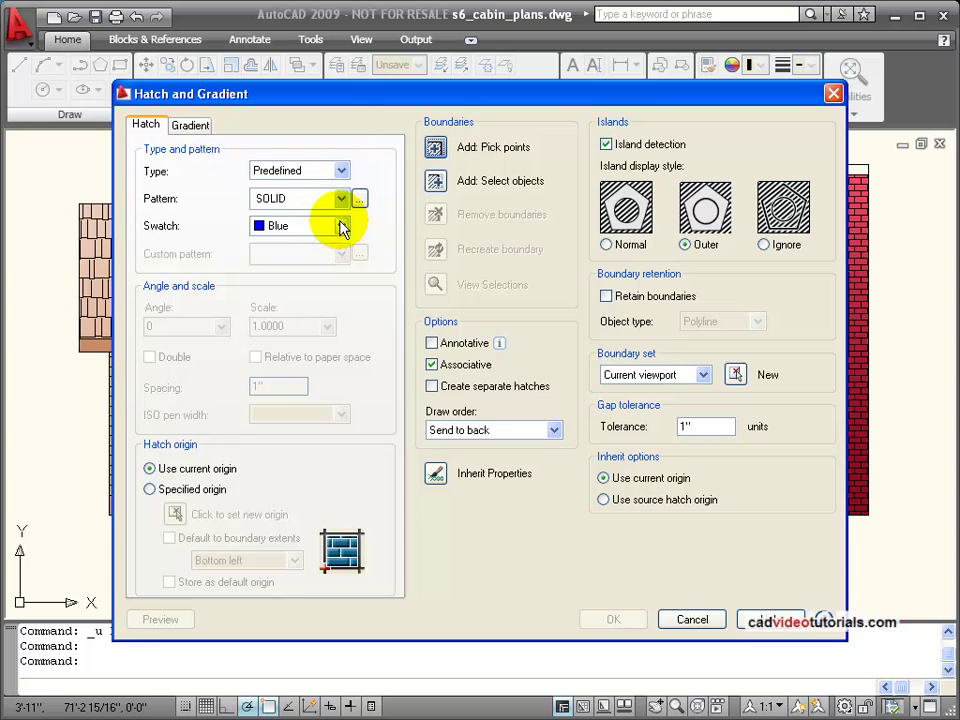
{"action": "left_click", "coordinate": [358, 197]}
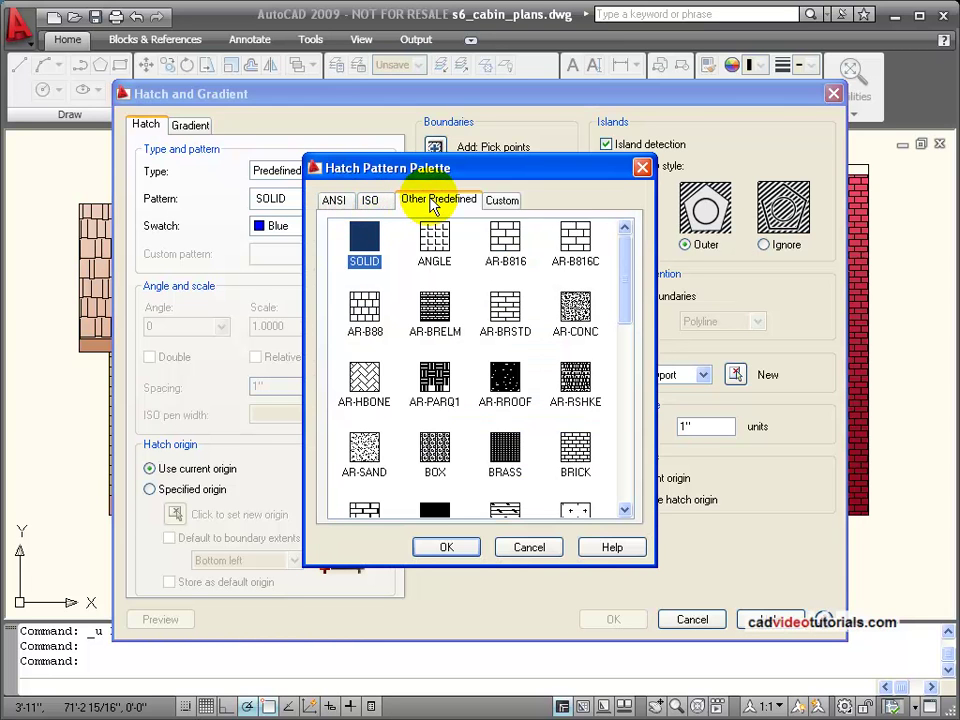
{"action": "left_click", "coordinate": [365, 240]}
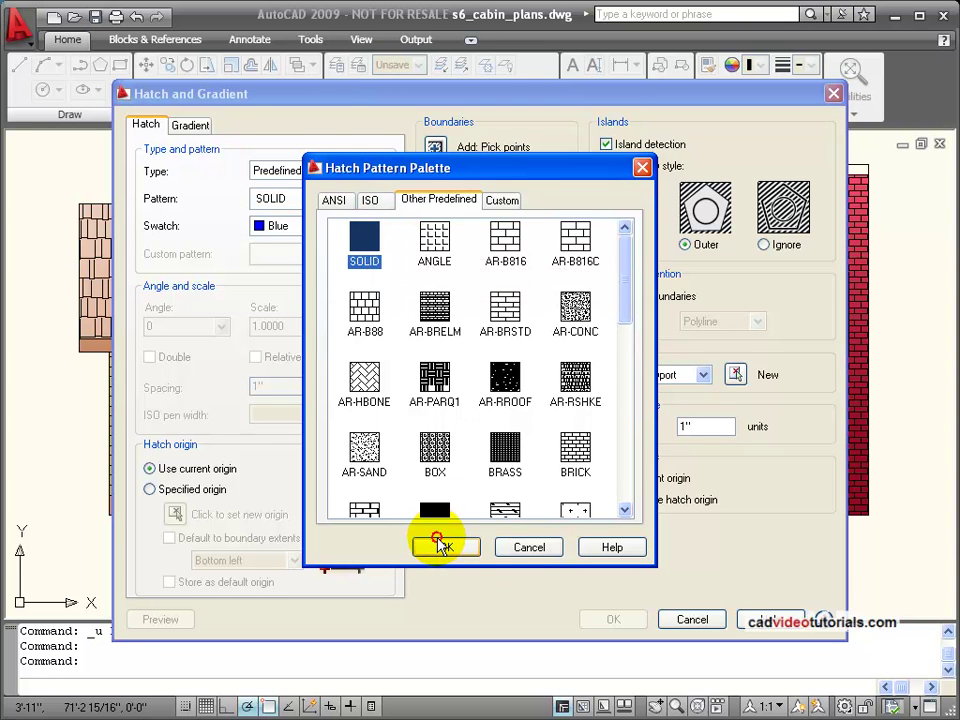
{"action": "left_click", "coordinate": [440, 543]}
{"action": "left_click", "coordinate": [343, 228]}
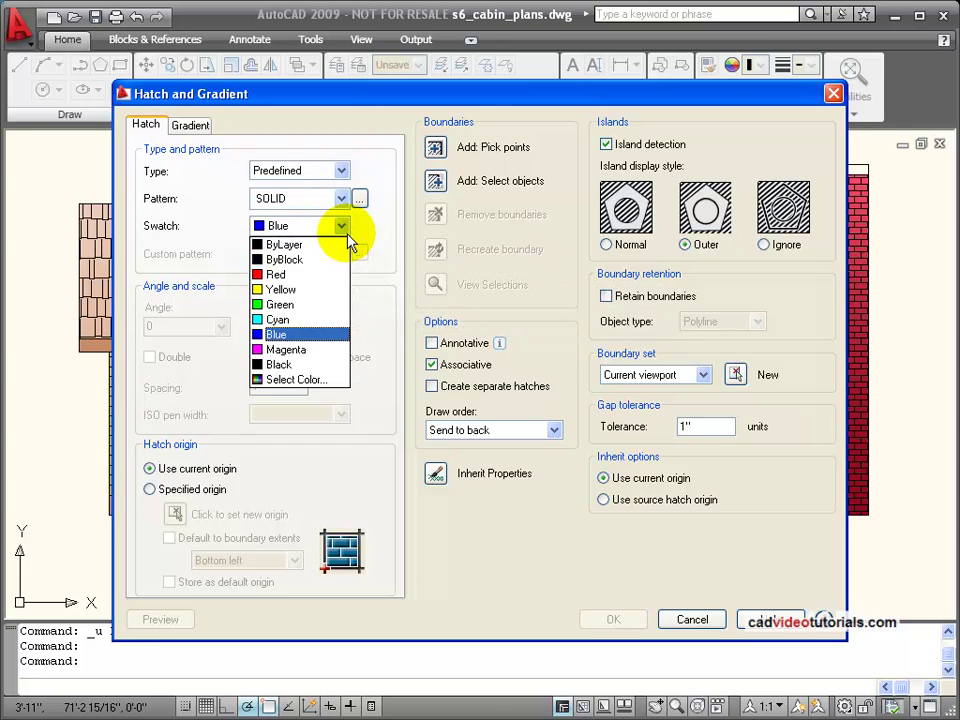
{"action": "left_click", "coordinate": [259, 381]}
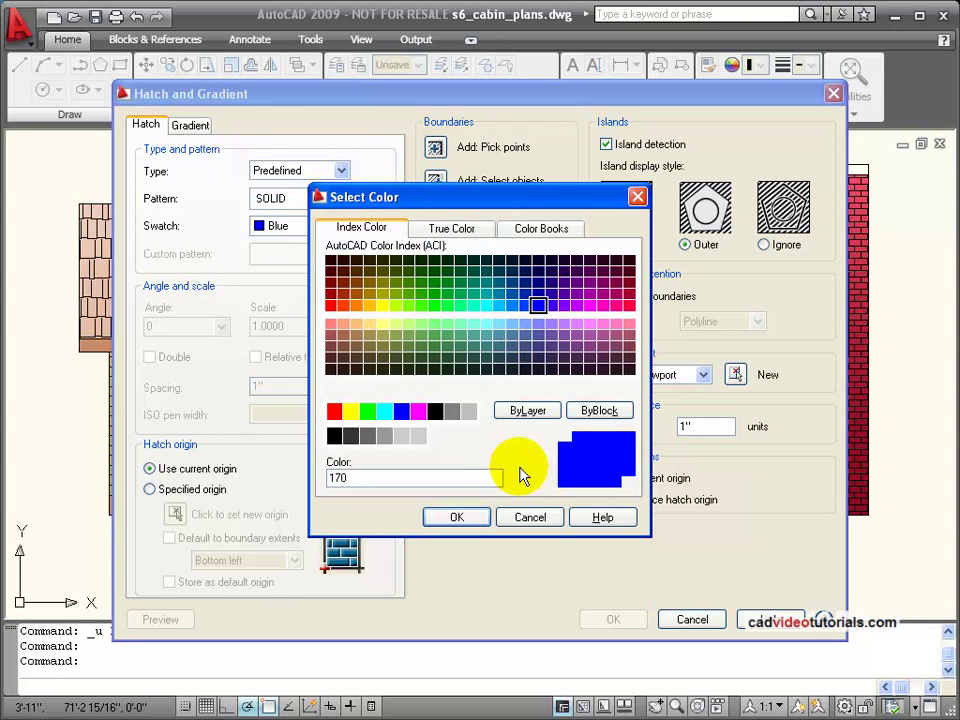
{"action": "left_click", "coordinate": [456, 517]}
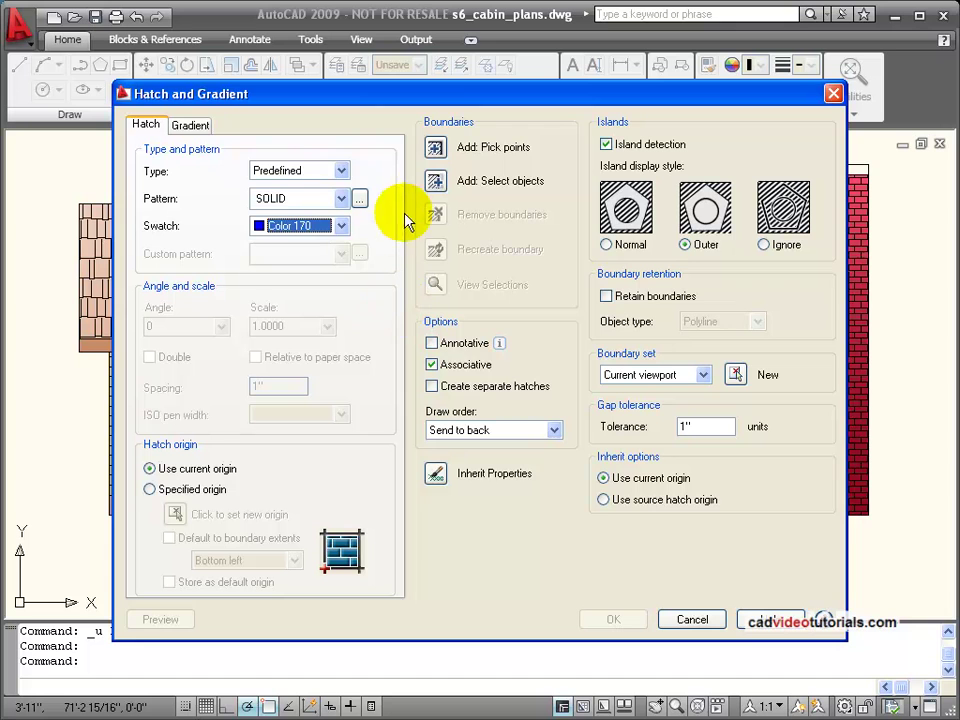
Step: Fill the left small window's trim with solid blue 170, continuing despite the boundary gap
{"action": "left_click", "coordinate": [436, 150]}
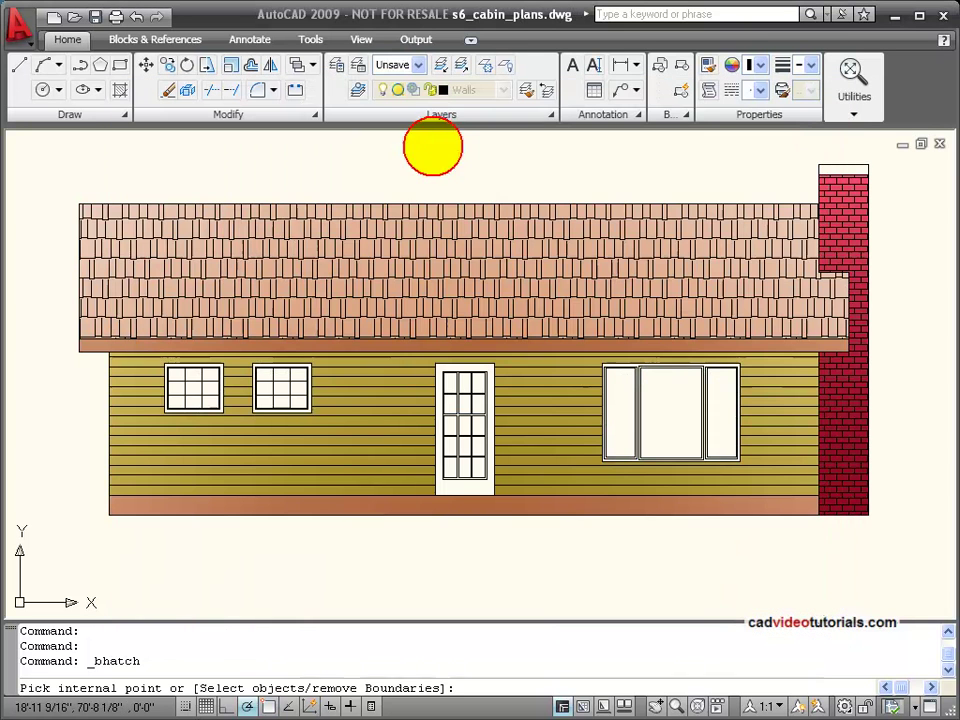
{"action": "scroll", "coordinate": [206, 386], "scroll_direction": "up", "scroll_amount": 6}
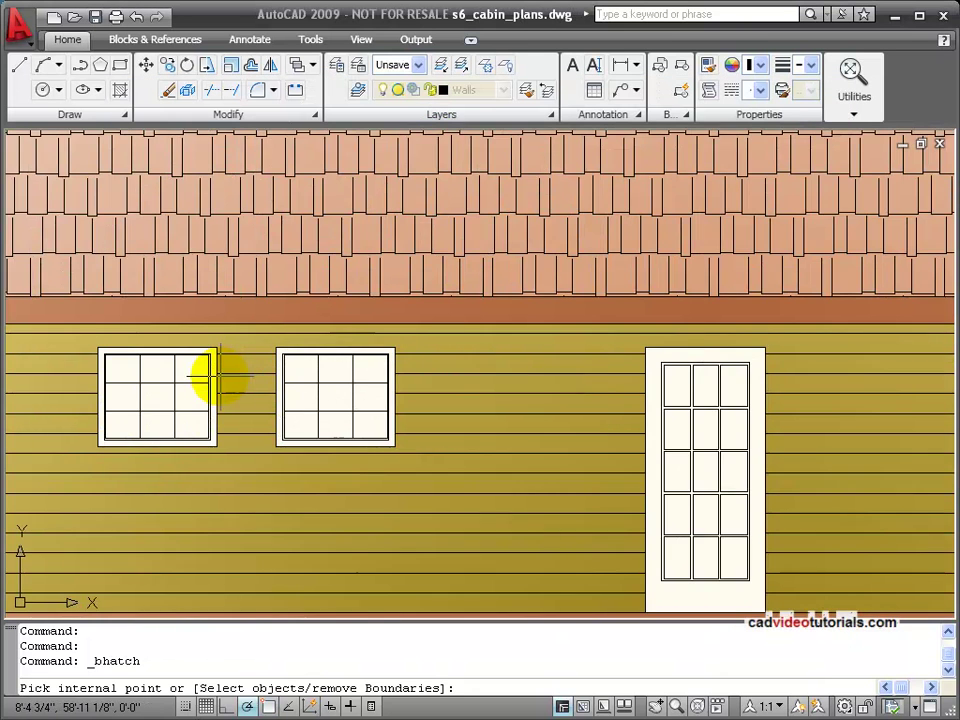
{"action": "middle_click_drag", "start_coordinate": [256, 386], "coordinate": [496, 354]}
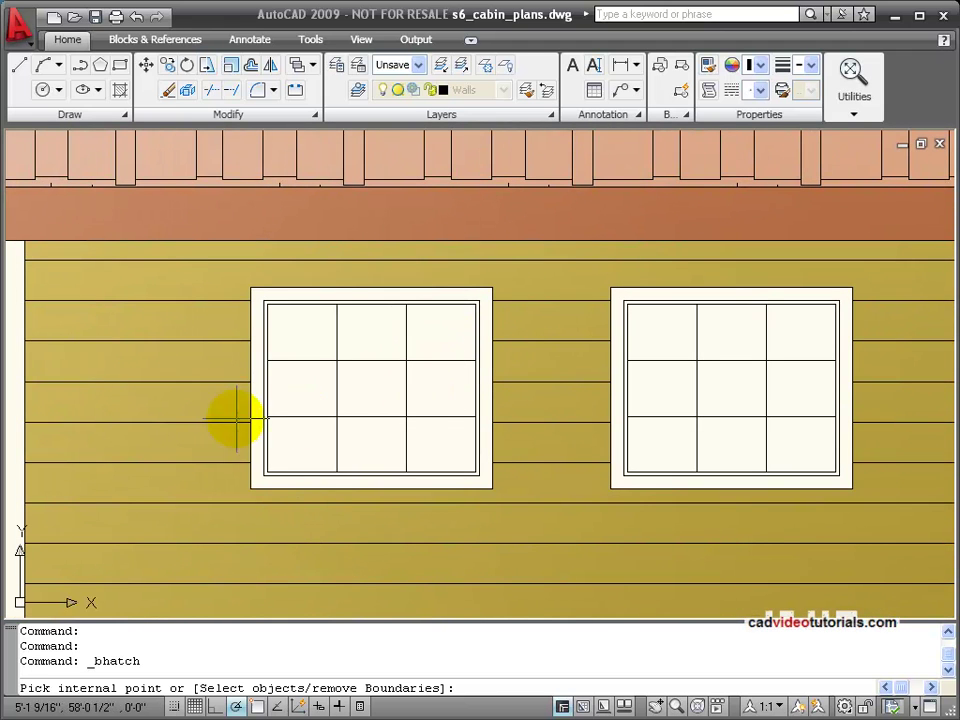
{"action": "left_click", "coordinate": [257, 365]}
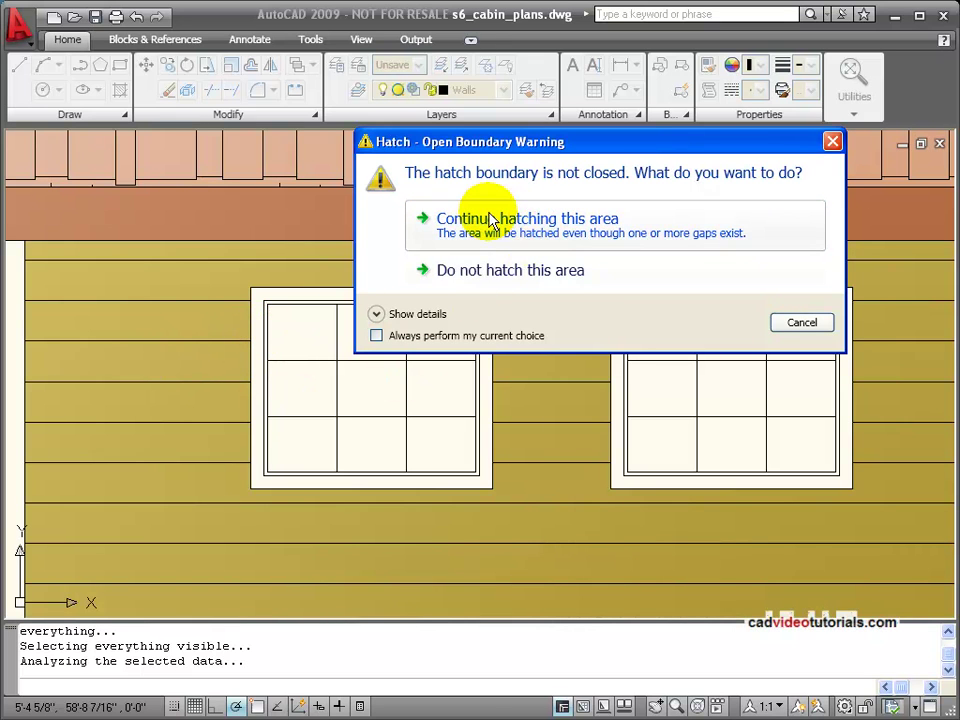
{"action": "left_click", "coordinate": [572, 228]}
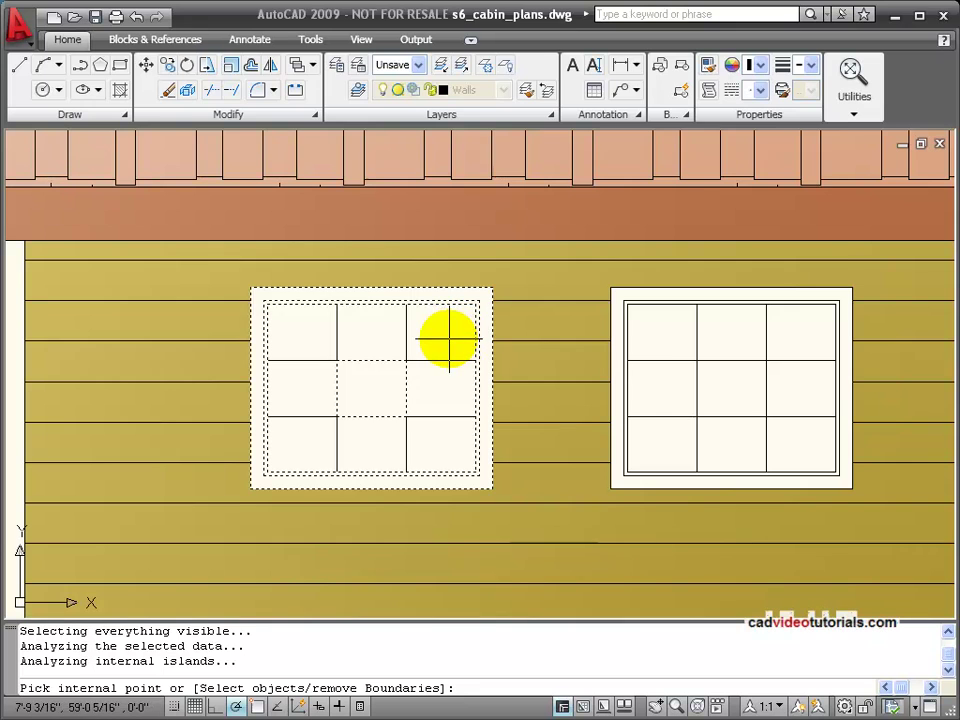
{"action": "key", "text": "Return"}
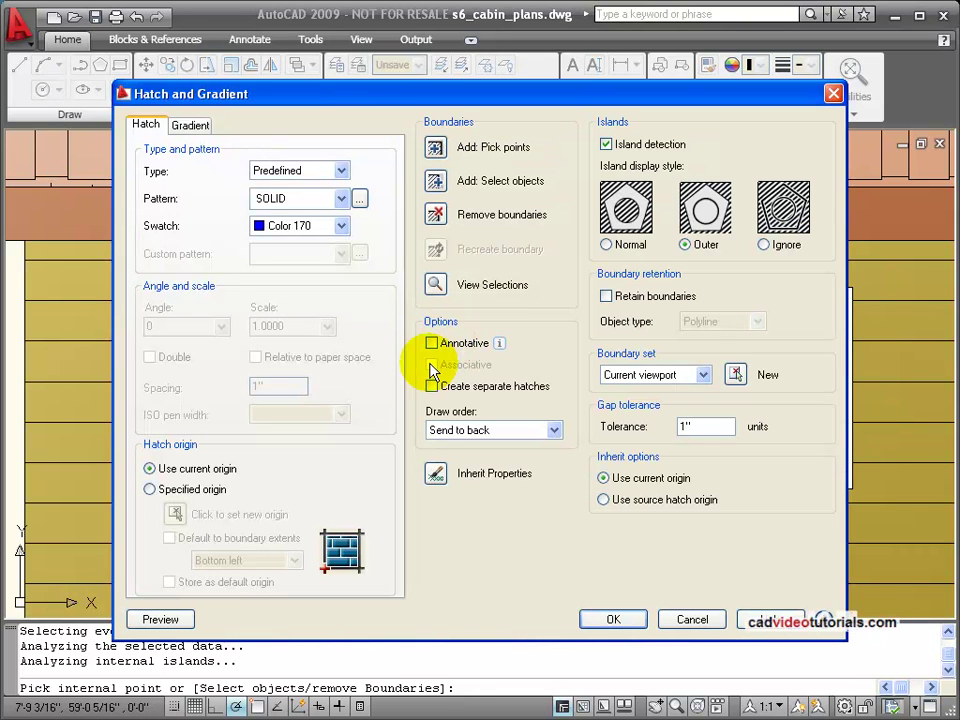
{"action": "left_click", "coordinate": [176, 620]}
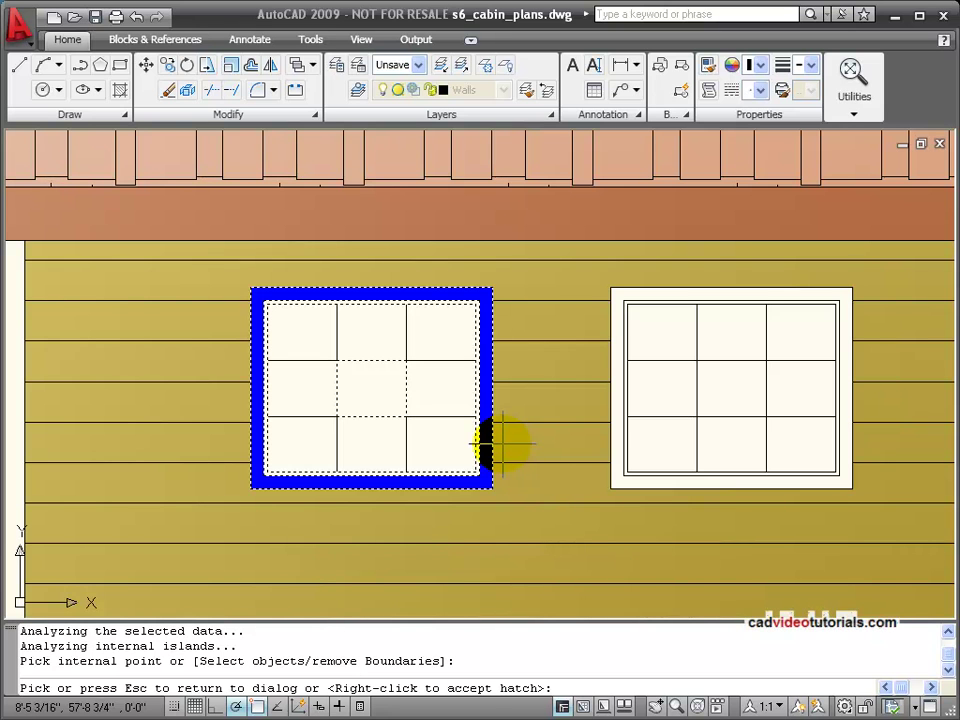
{"action": "key", "text": "Escape"}
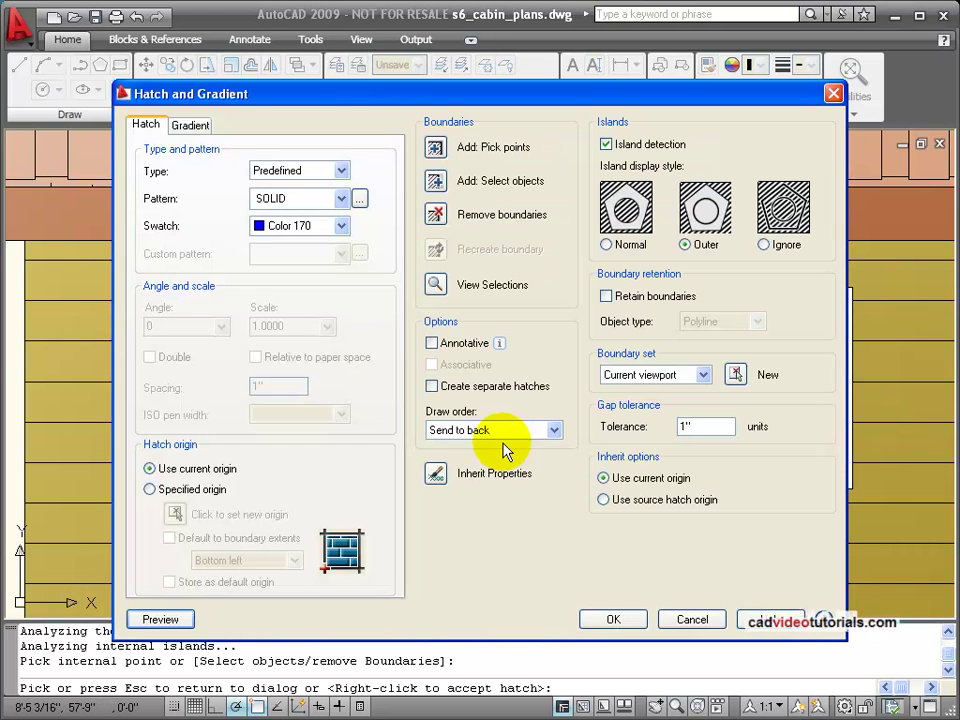
{"action": "left_click", "coordinate": [611, 615]}
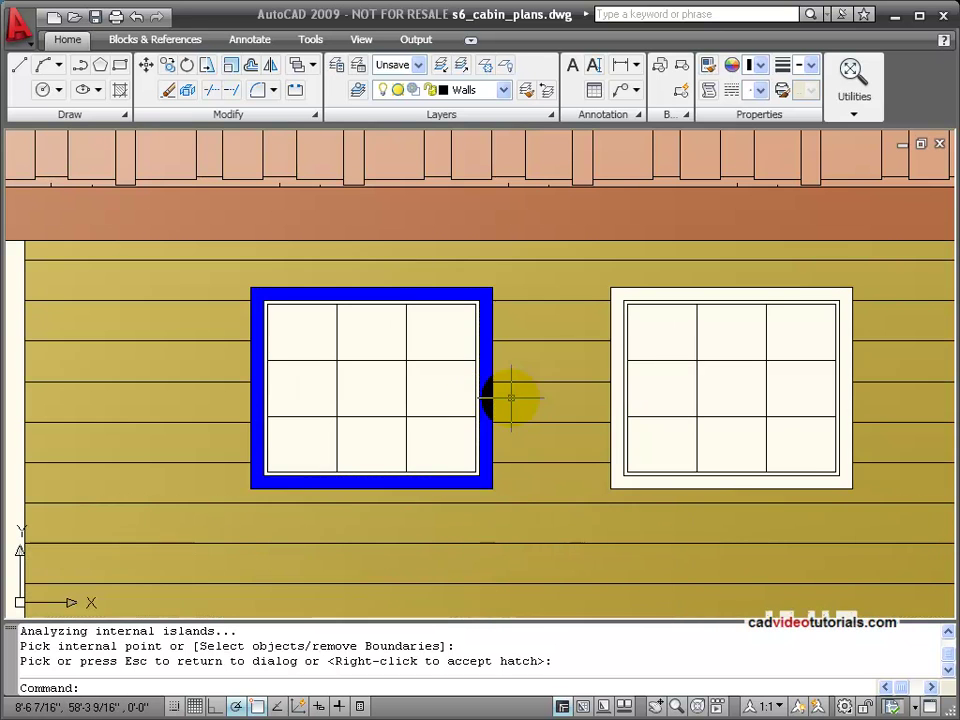
Step: Copy the blue 170 trim fill onto the right small window's frame with Inherit Properties
{"action": "left_click", "coordinate": [119, 89]}
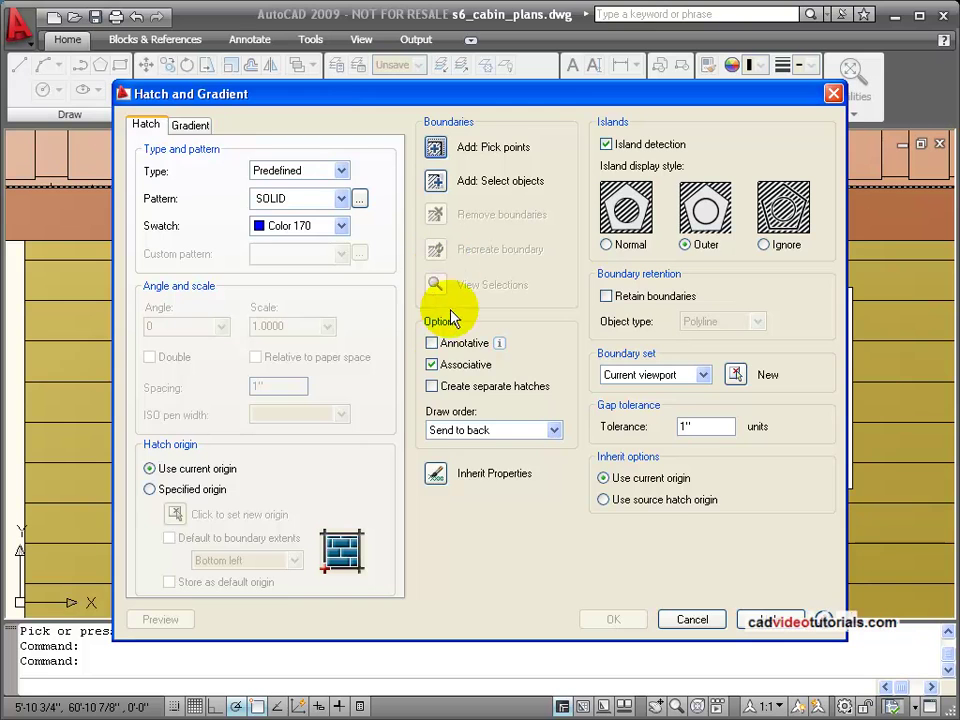
{"action": "left_click", "coordinate": [435, 473]}
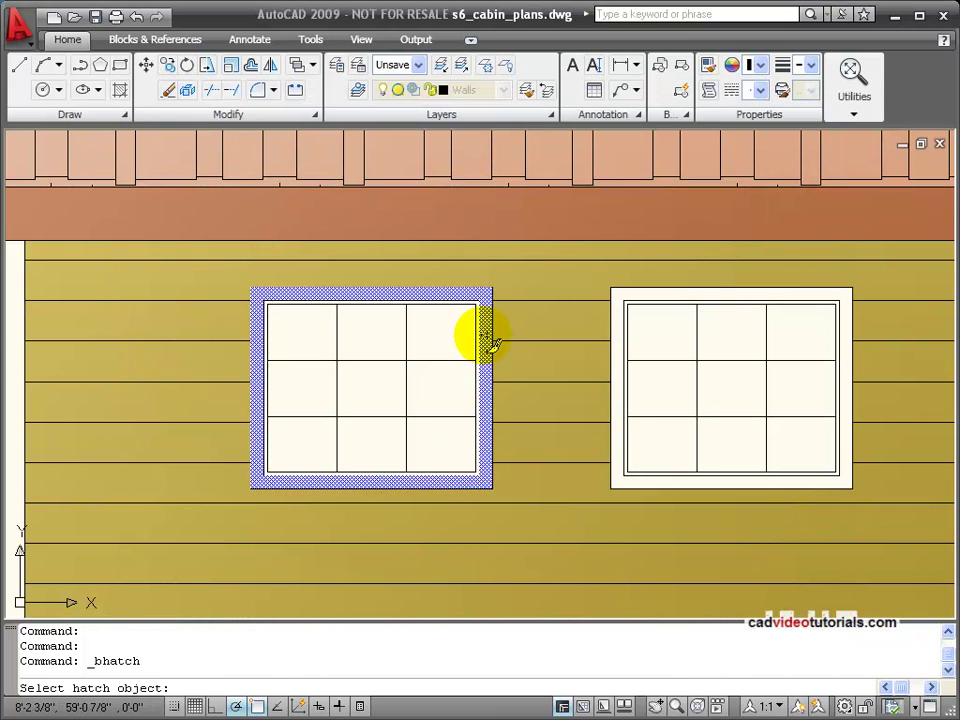
{"action": "left_click", "coordinate": [532, 344]}
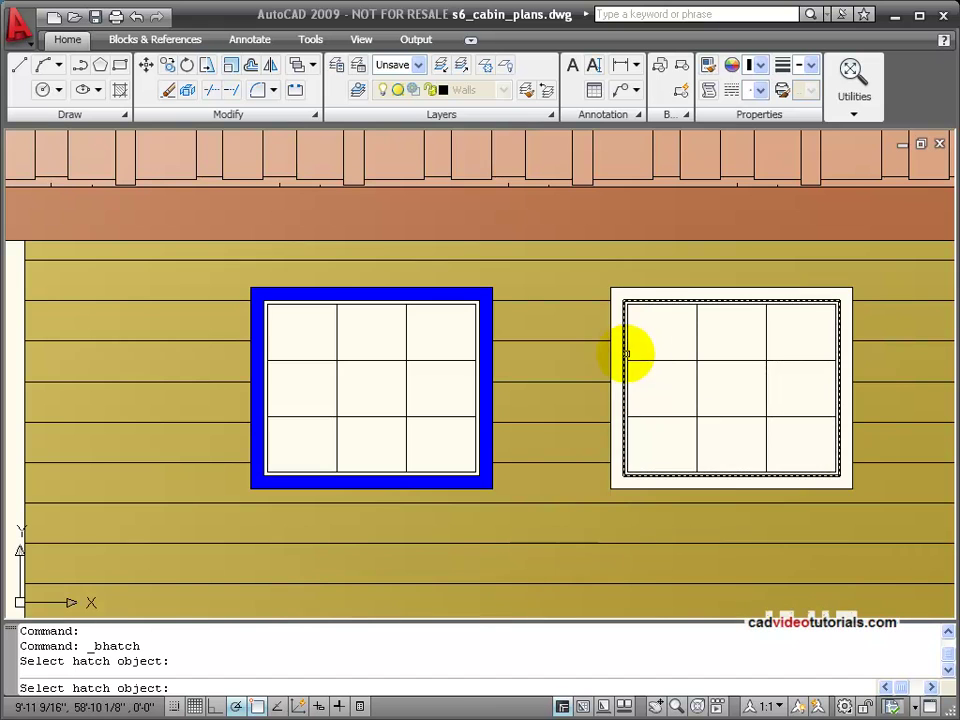
{"action": "left_click", "coordinate": [616, 349]}
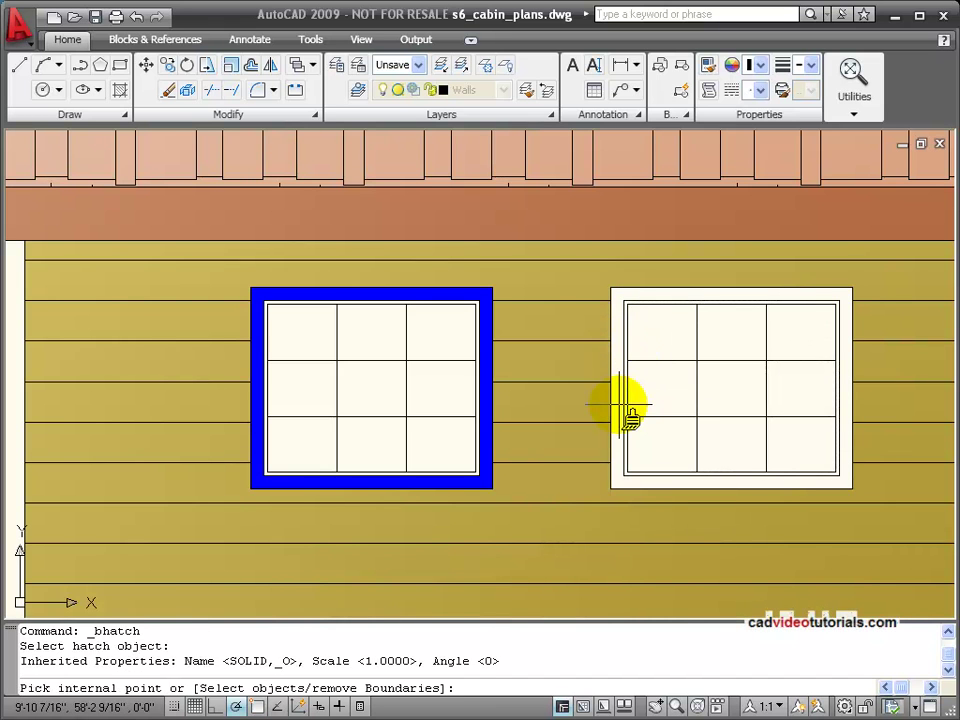
{"action": "left_click", "coordinate": [620, 410]}
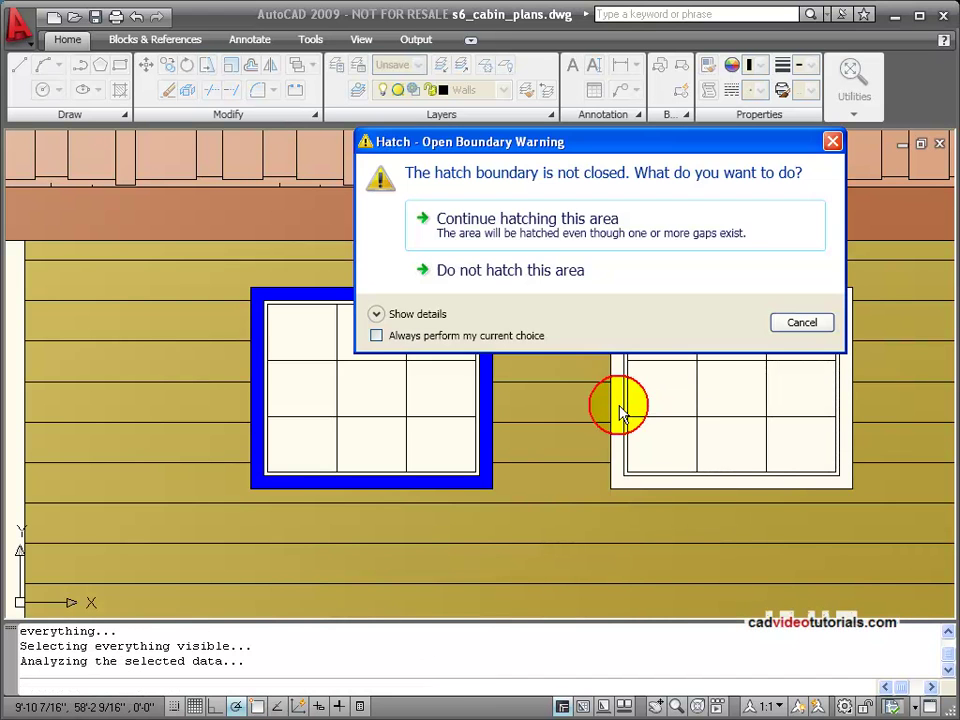
{"action": "left_click", "coordinate": [589, 231]}
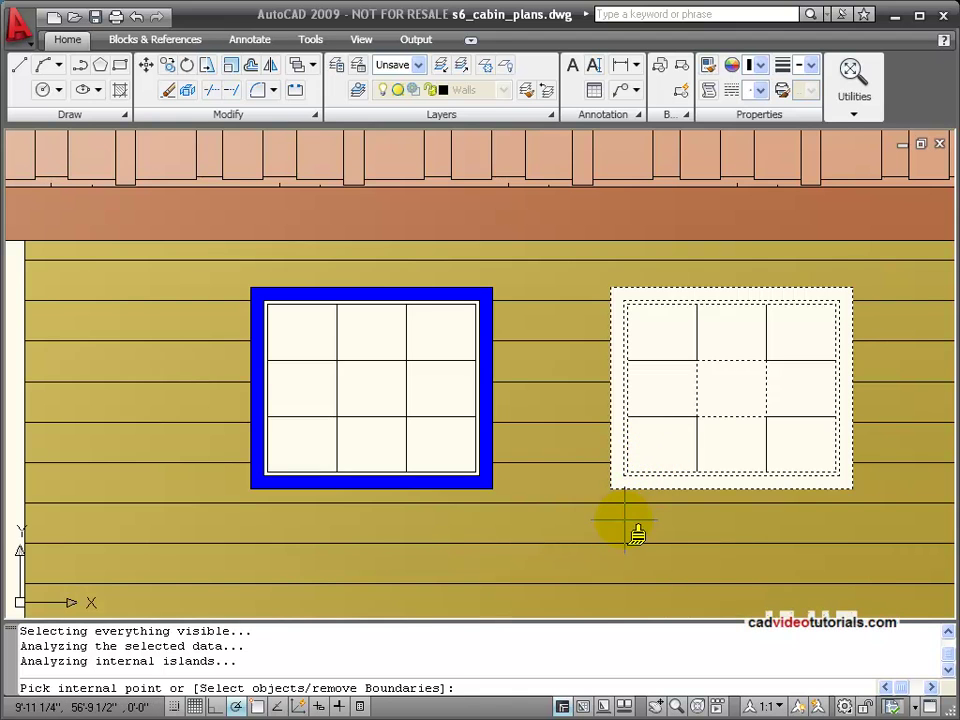
{"action": "key", "text": "Return"}
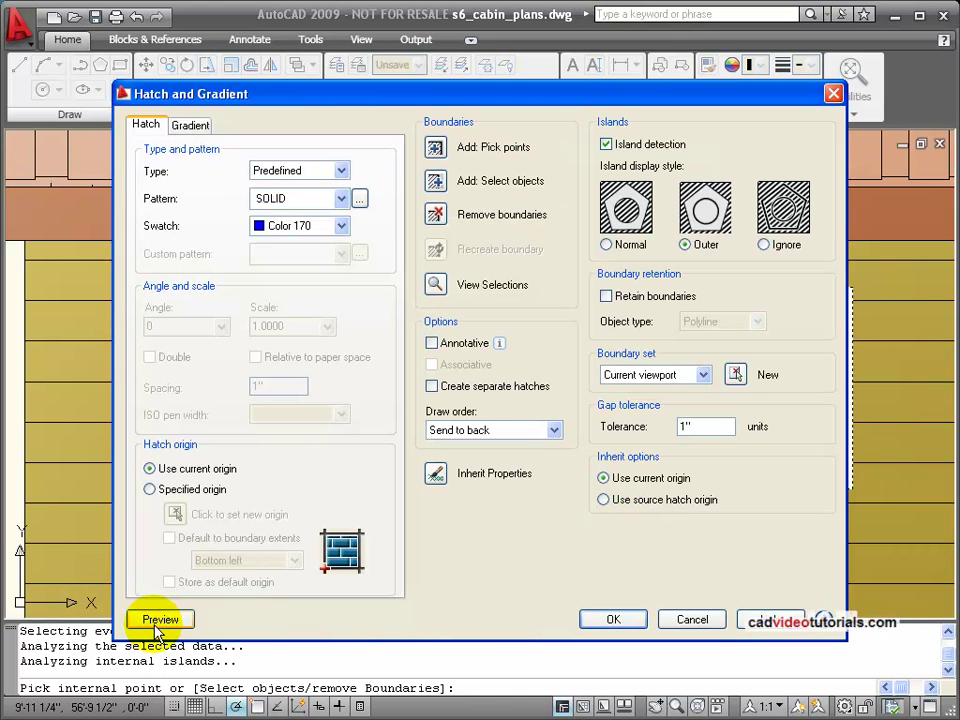
{"action": "left_click", "coordinate": [157, 623]}
{"action": "left_click", "coordinate": [350, 578]}
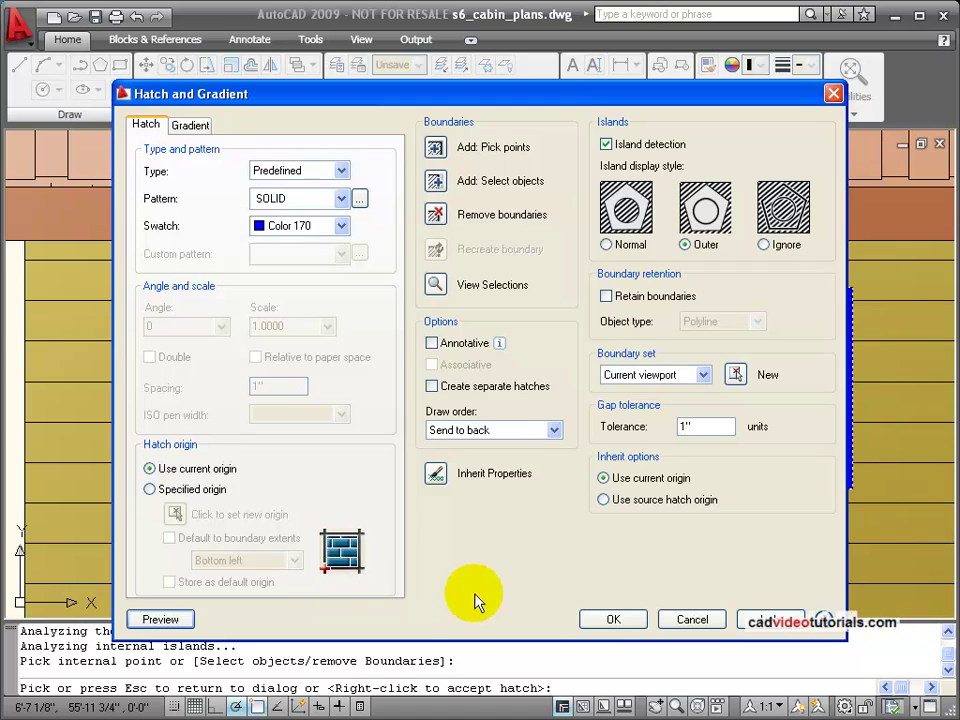
{"action": "left_click", "coordinate": [613, 620]}
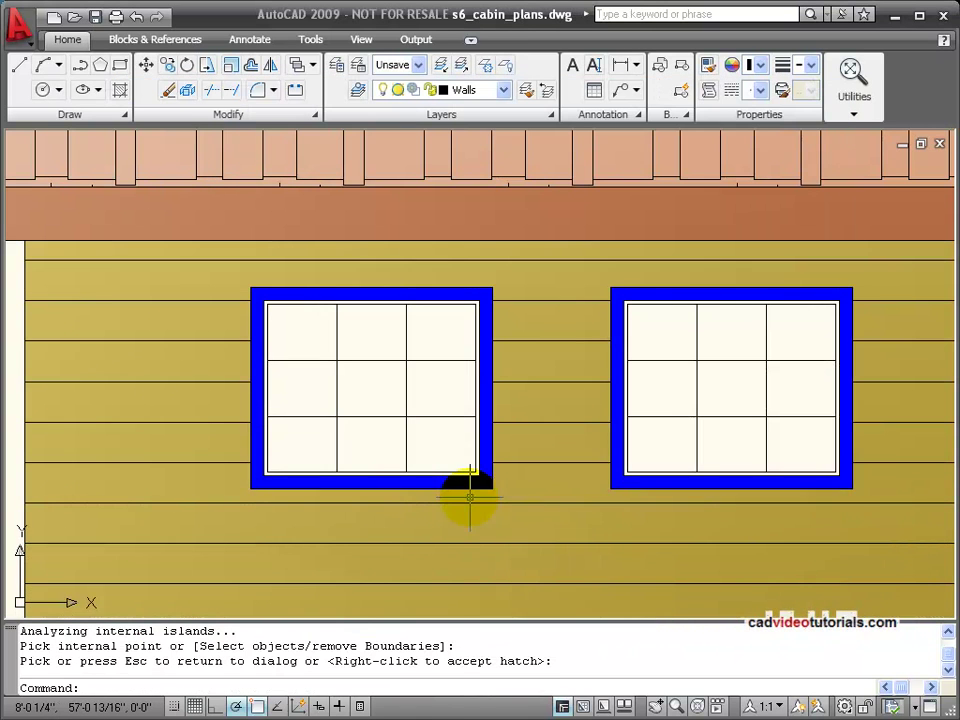
{"action": "key", "text": "Escape"}
{"action": "scroll", "coordinate": [469, 497], "scroll_direction": "down", "scroll_amount": 5}
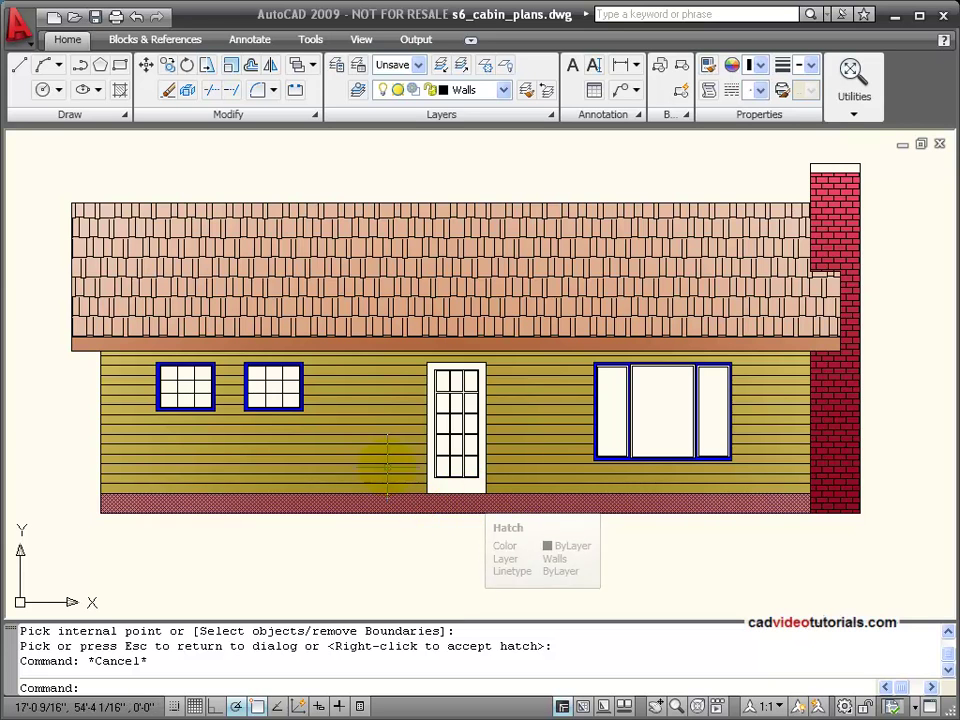